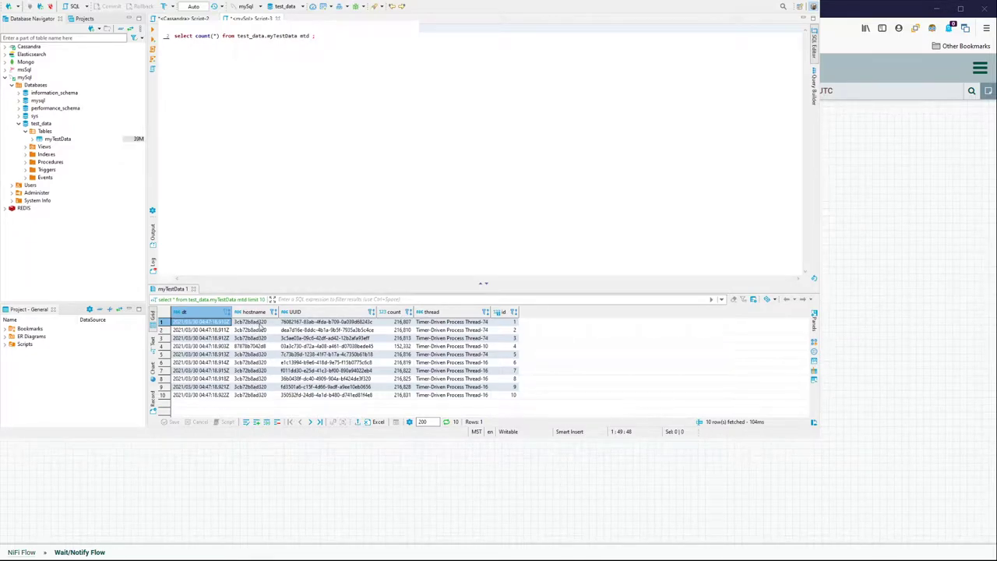
# Examine the hostname values across the rows of the myTestData query results
pyautogui.click(260, 348)
pyautogui.click(259, 322)
pyautogui.click(260, 346)
pyautogui.click(255, 394)
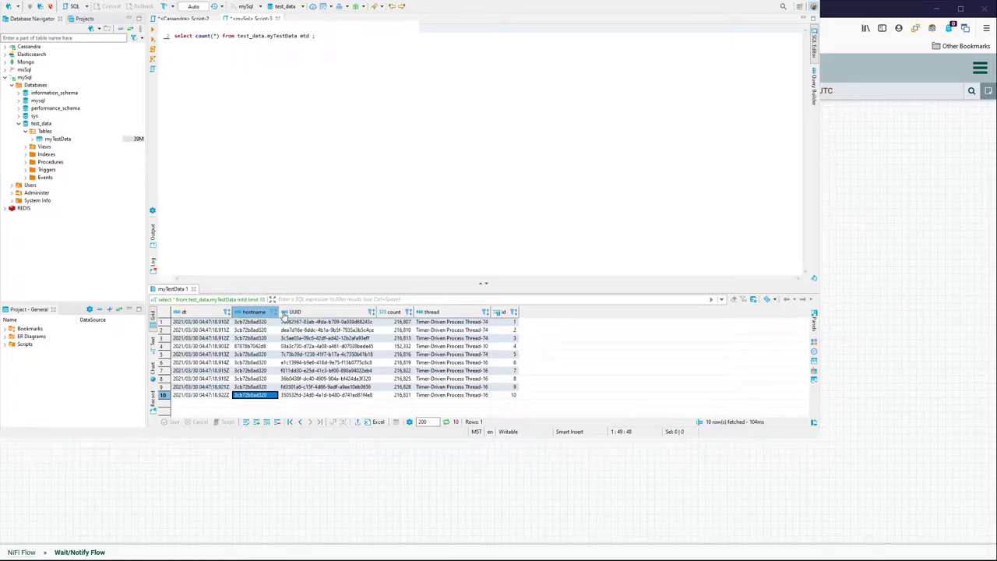
pyautogui.click(261, 329)
pyautogui.click(262, 338)
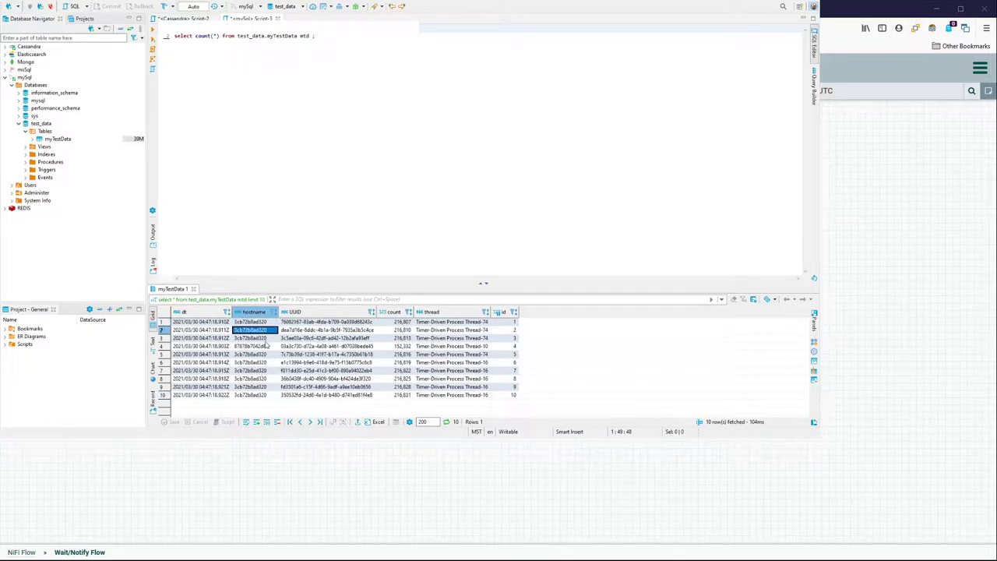
pyautogui.click(268, 345)
pyautogui.click(263, 363)
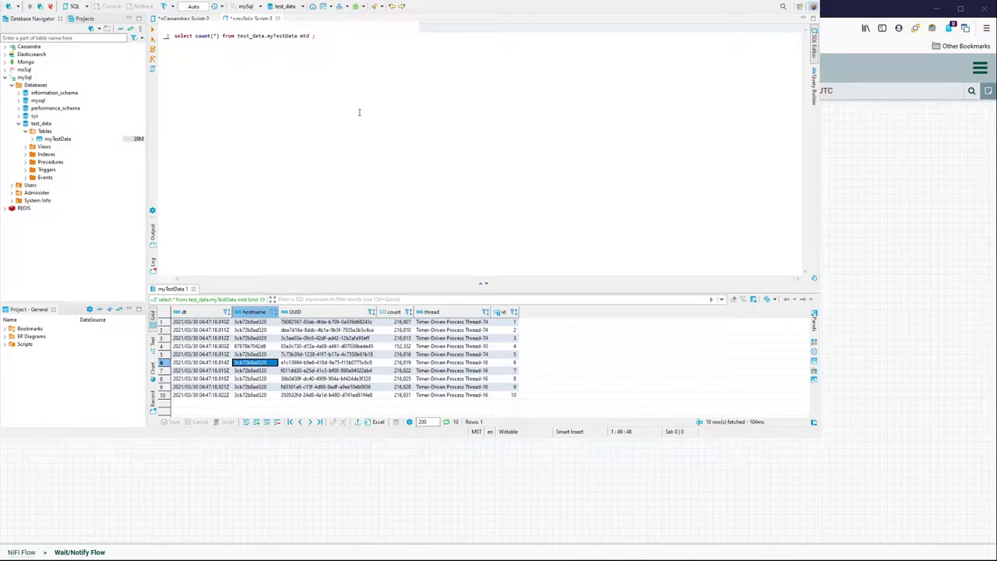
# Run the row count query on test_data.myTestData and show the Cassandra script with its results
pyautogui.click(319, 39)
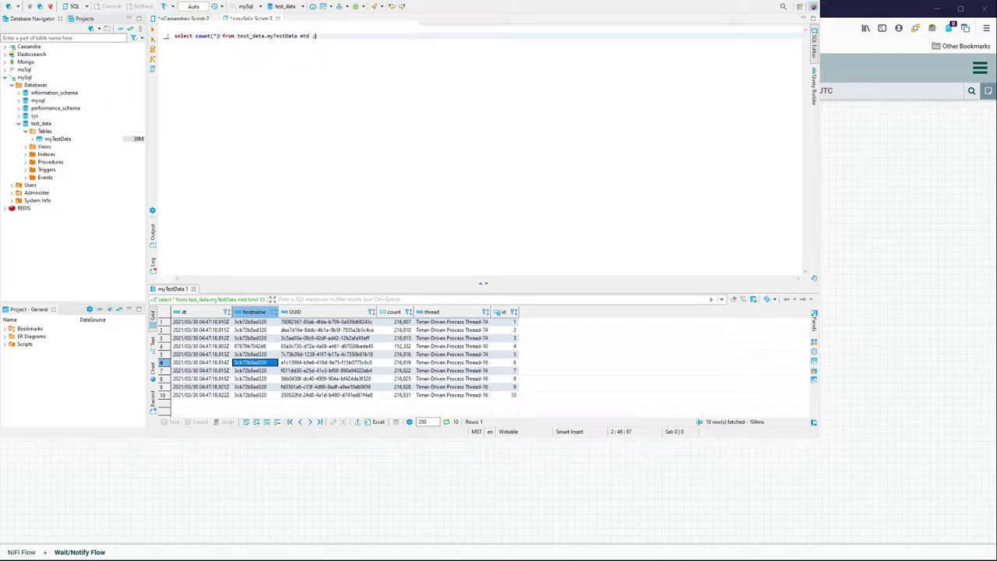
pyautogui.click(152, 30)
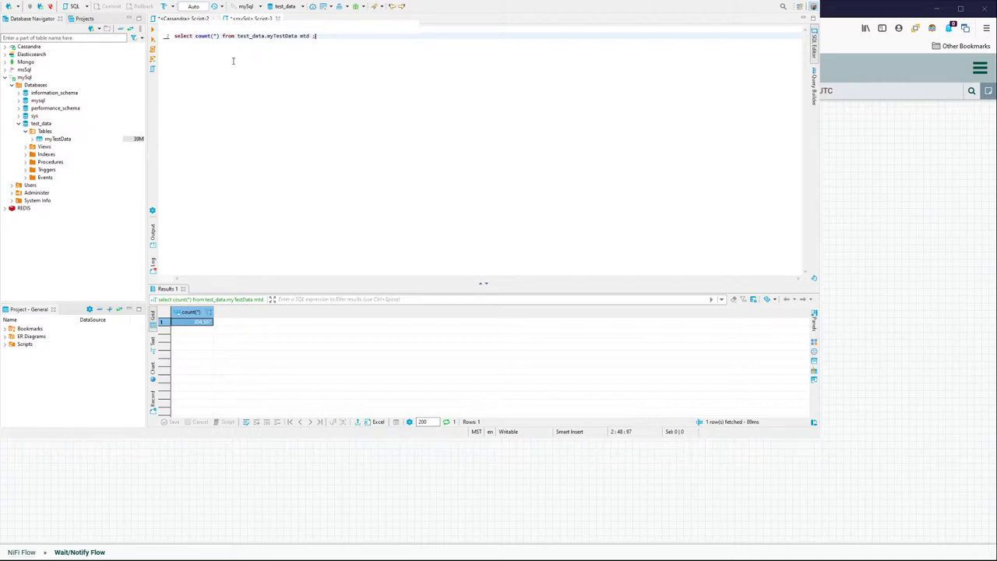
pyautogui.click(179, 18)
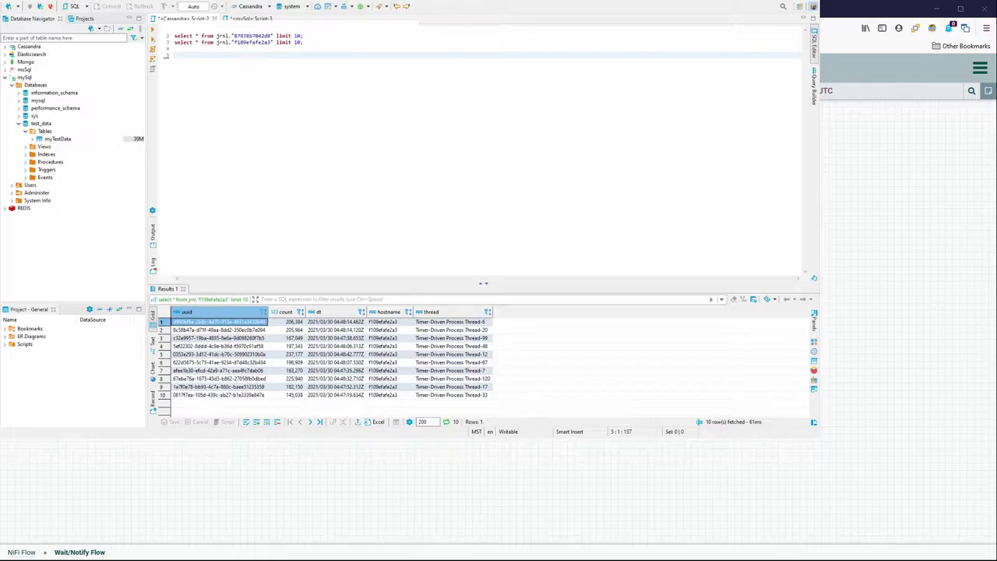
# Switch to NiFi and add an ExecuteSQLRecord processor to the Wait/Notify Flow canvas
pyautogui.hotkey('alt', 'Tab')
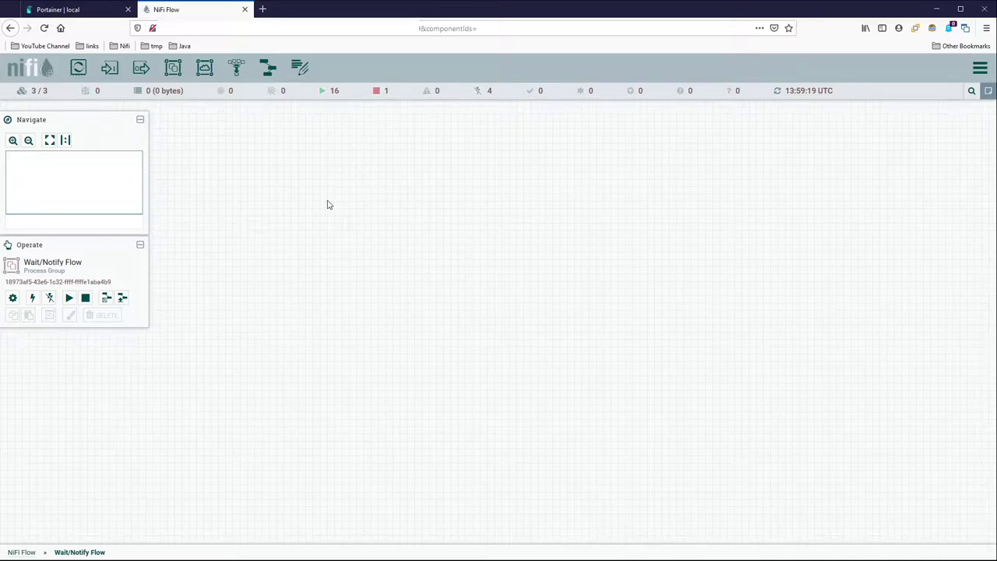
pyautogui.moveTo(78, 67); pyautogui.dragTo(349, 202)
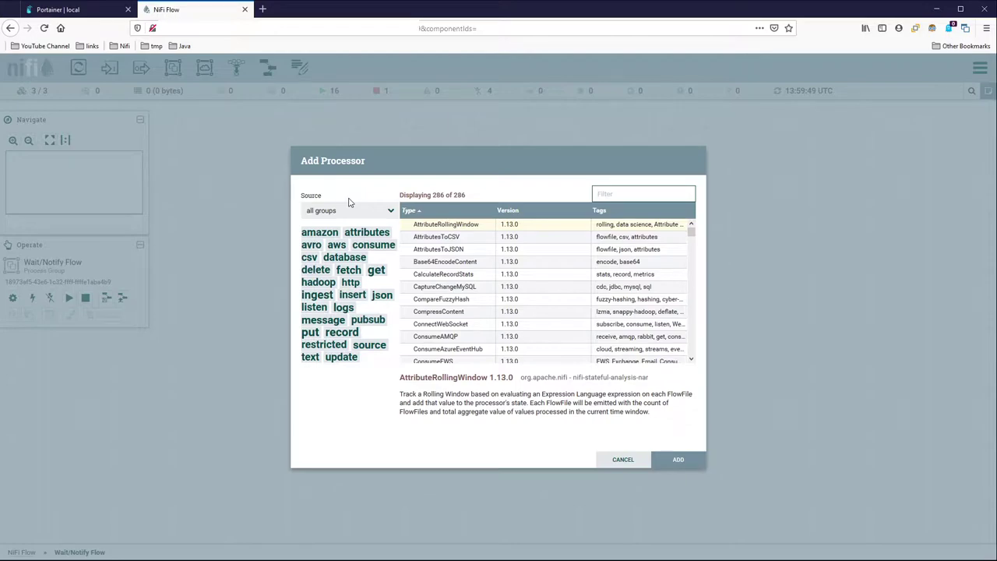
pyautogui.write('exec')
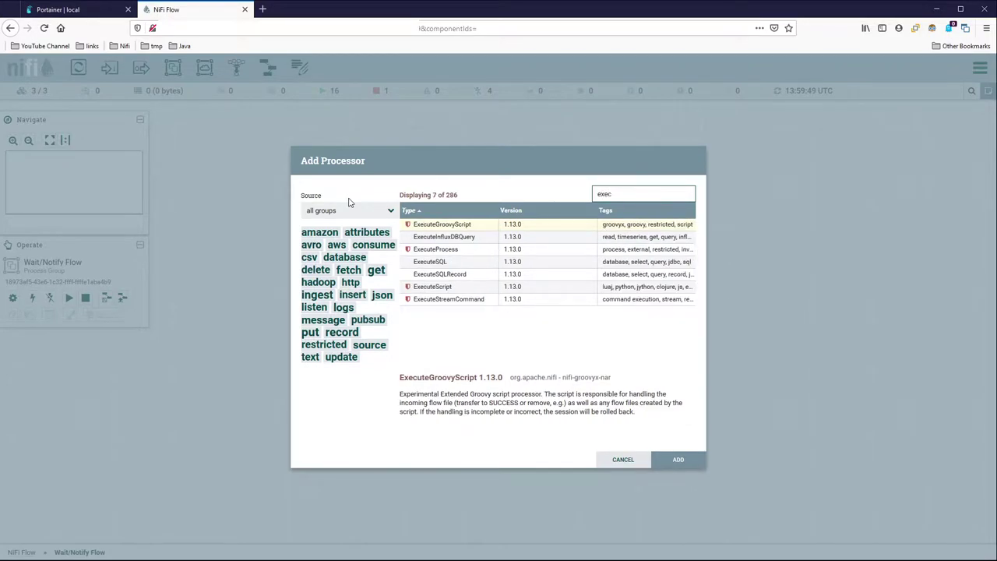
pyautogui.doubleClick(428, 274)
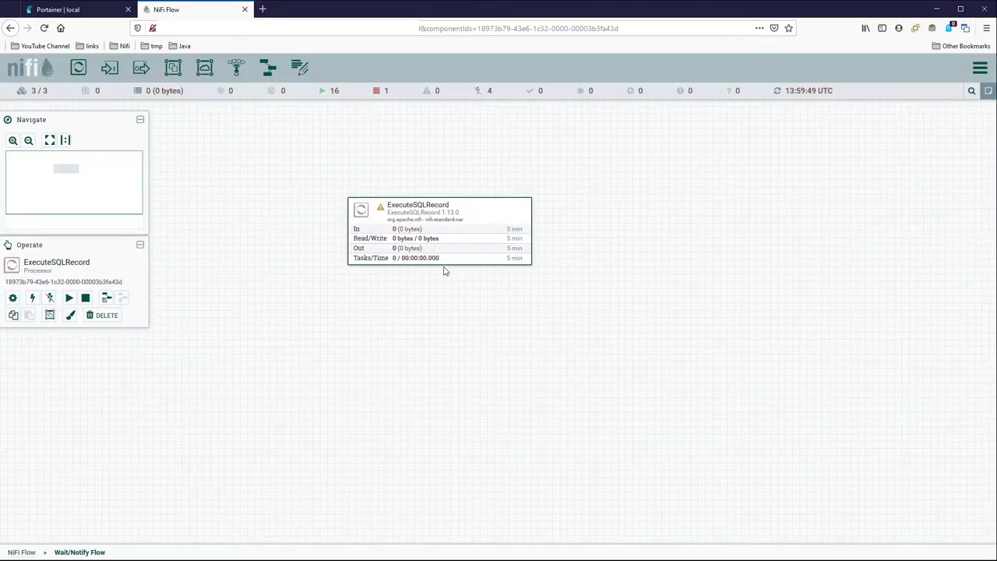
# Rename the ExecuteSQLRecord processor as "Query hostnames" and automatically terminate its failure relationship
pyautogui.doubleClick(504, 209)
pyautogui.click(311, 229)
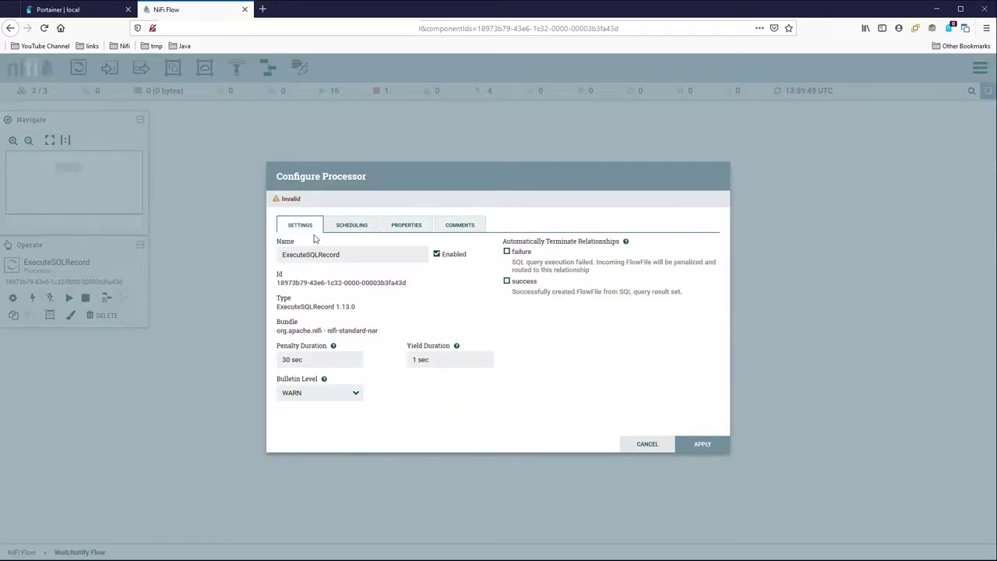
pyautogui.moveTo(351, 251); pyautogui.dragTo(247, 250)
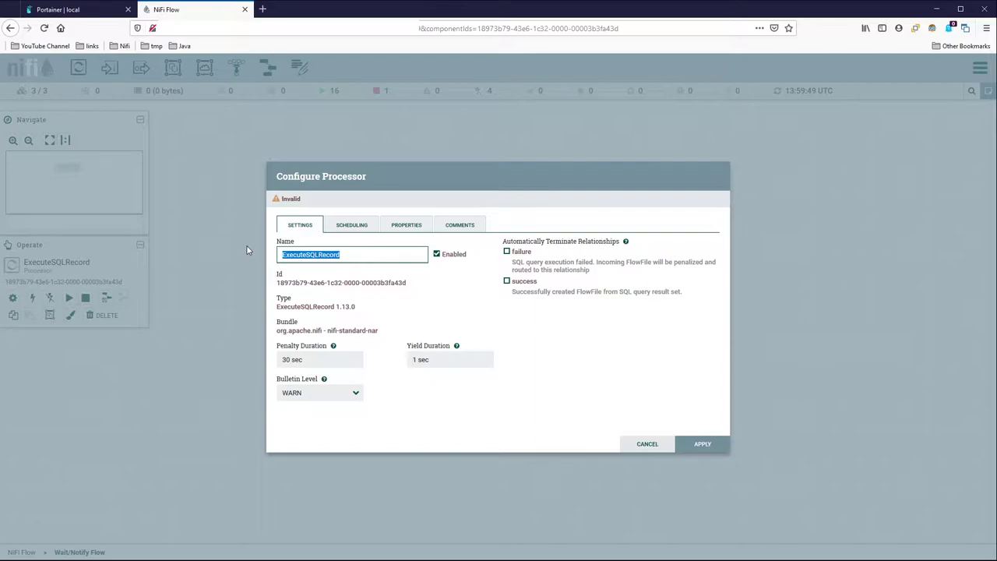
pyautogui.write('Query hostnames')
pyautogui.click(521, 256)
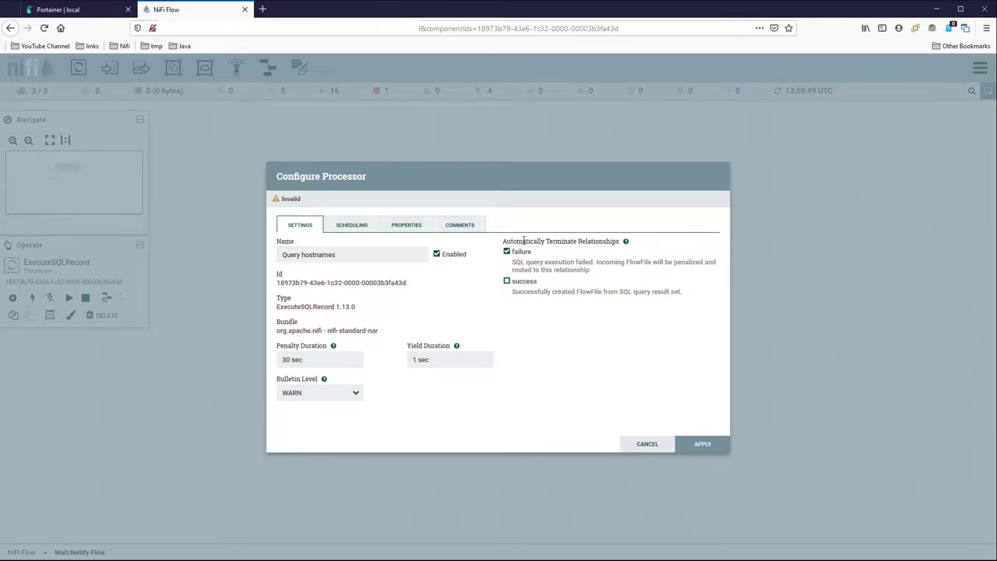
# Schedule the Query hostnames processor to execute on the primary node with a run schedule of 1 hour
pyautogui.click(357, 227)
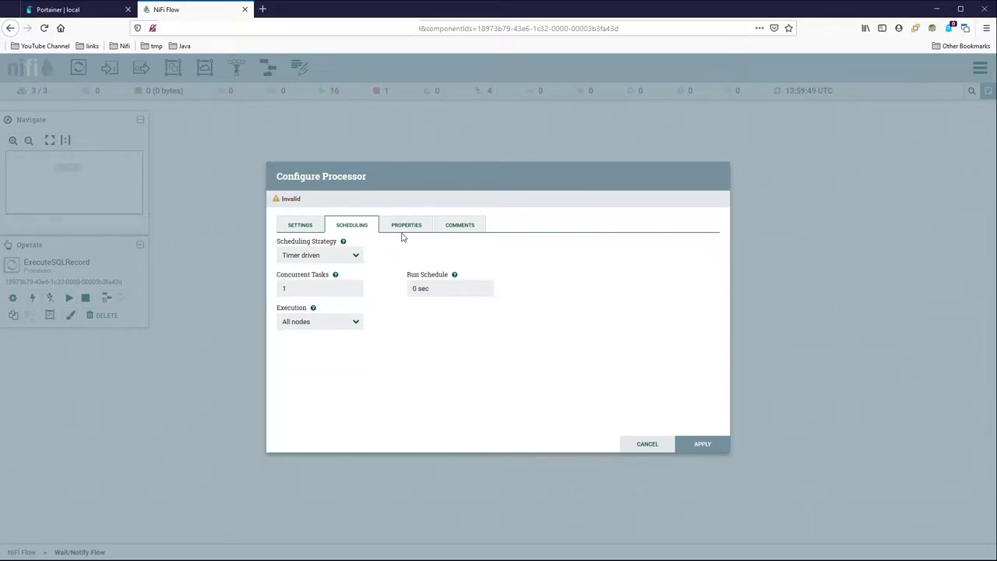
pyautogui.click(325, 322)
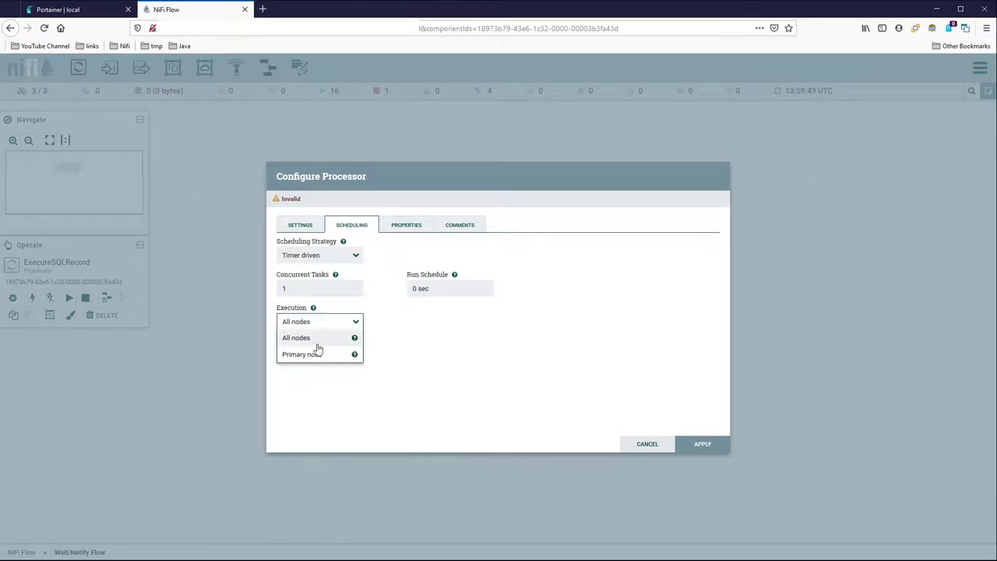
pyautogui.click(317, 354)
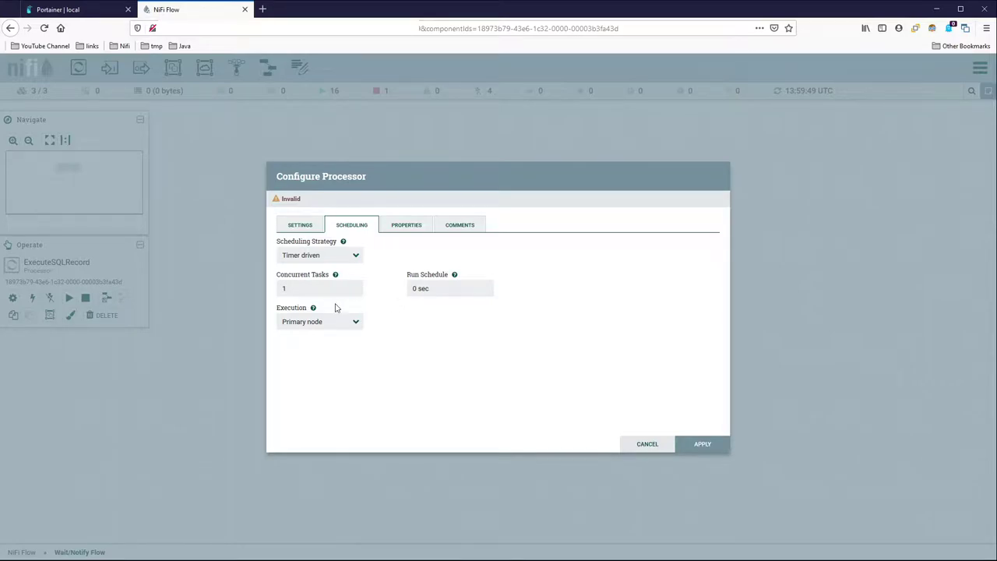
pyautogui.click(393, 232)
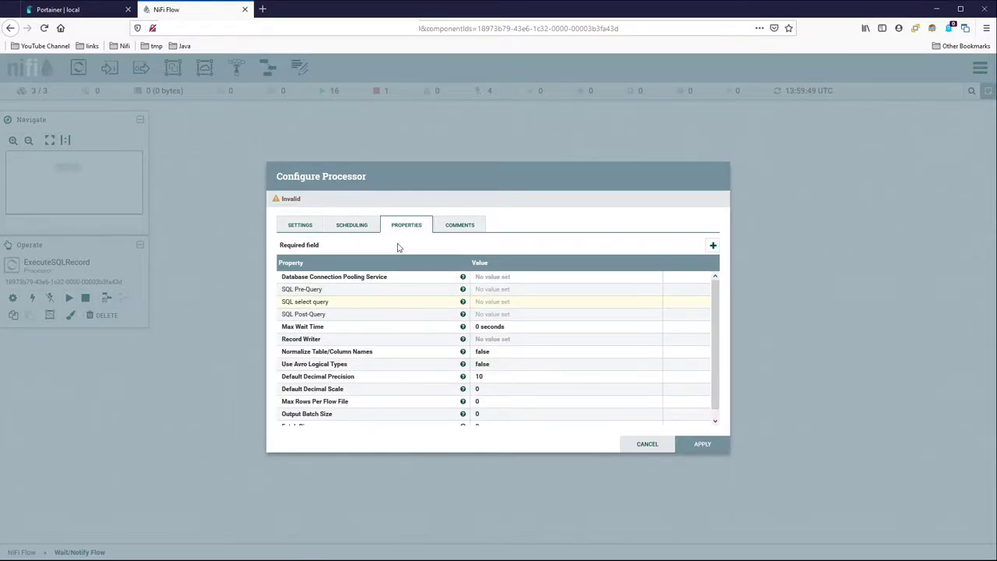
pyautogui.click(352, 225)
pyautogui.moveTo(457, 289); pyautogui.dragTo(357, 300)
pyautogui.write('1 ho')
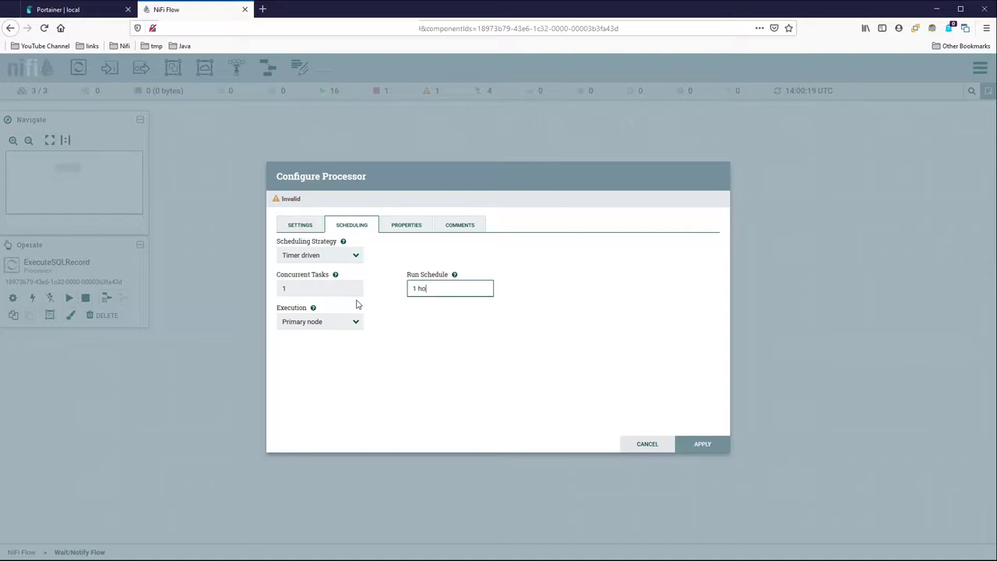
pyautogui.write('ur')
# Set the processor's Database Connection Pooling Service to MySql
pyautogui.click(406, 227)
pyautogui.click(517, 278)
pyautogui.click(534, 280)
pyautogui.click(516, 293)
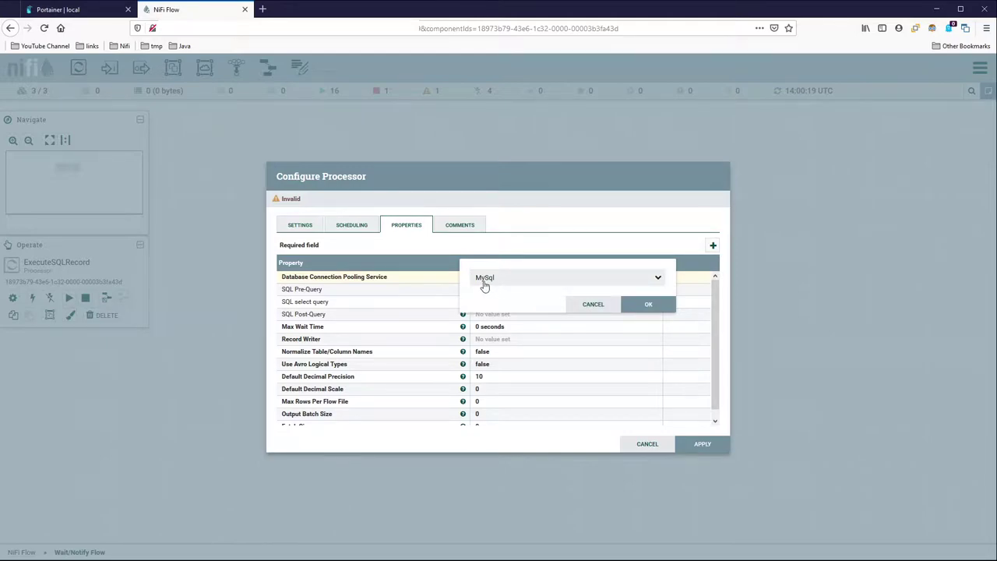
pyautogui.click(629, 306)
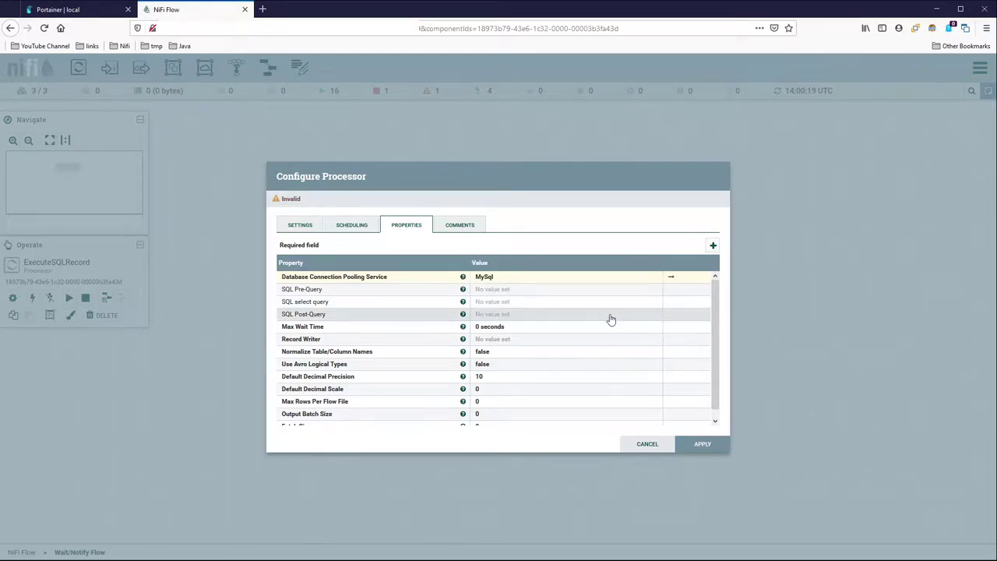
# Set the Record Writer of the Query hostnames processor to "JsonRecordSetWriter - Basic no array"
pyautogui.click(527, 341)
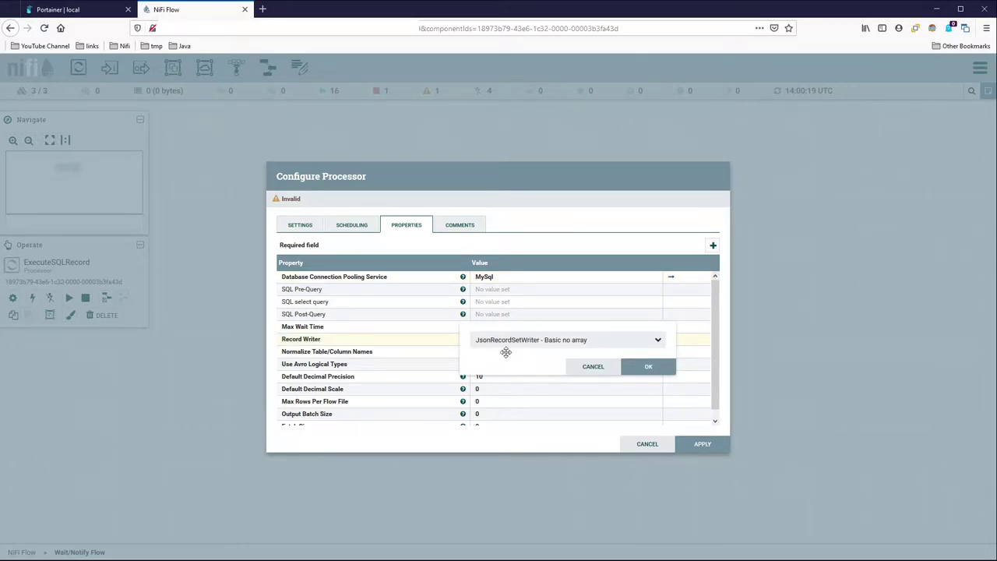
pyautogui.click(586, 345)
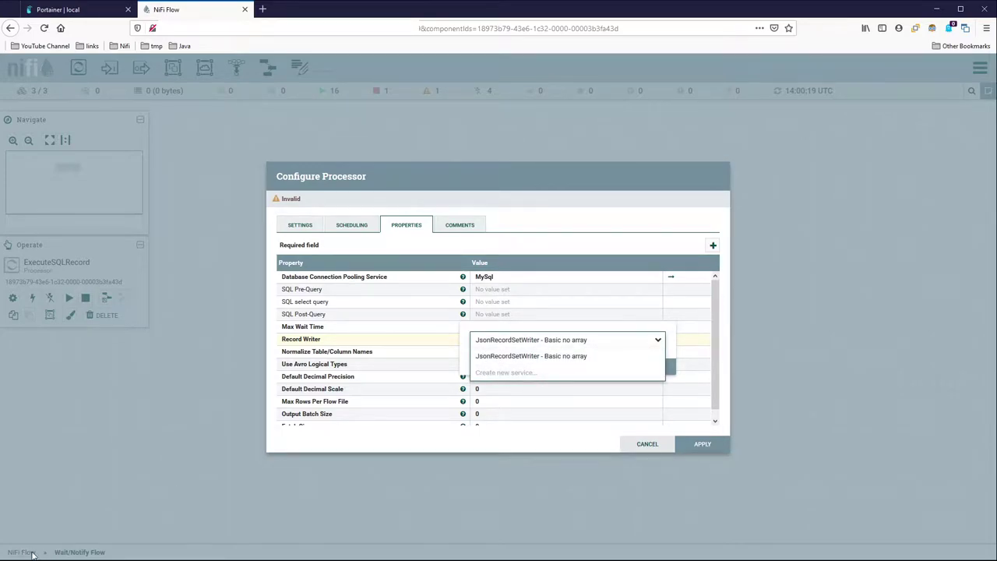
pyautogui.click(576, 363)
pyautogui.click(623, 366)
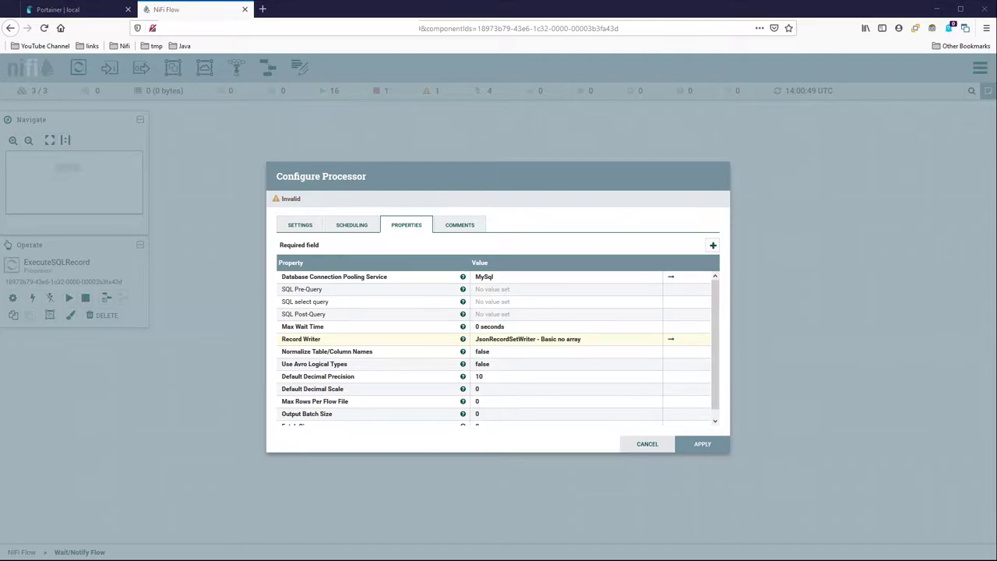
# Set the SQL select query to "select distinct hostname from test_data.myTestData mtd ;" and apply the processor configuration
pyautogui.click(498, 303)
pyautogui.moveTo(359, 257); pyautogui.dragTo(229, 214)
pyautogui.moveTo(413, 276); pyautogui.dragTo(769, 343)
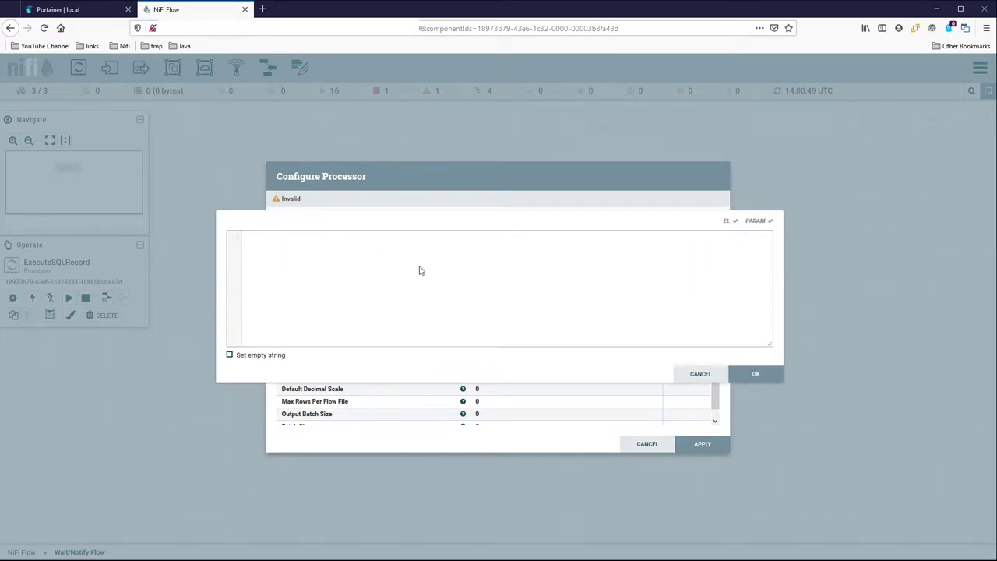
pyautogui.write('select distinct hostname from test_data.myTestData mtd ;')
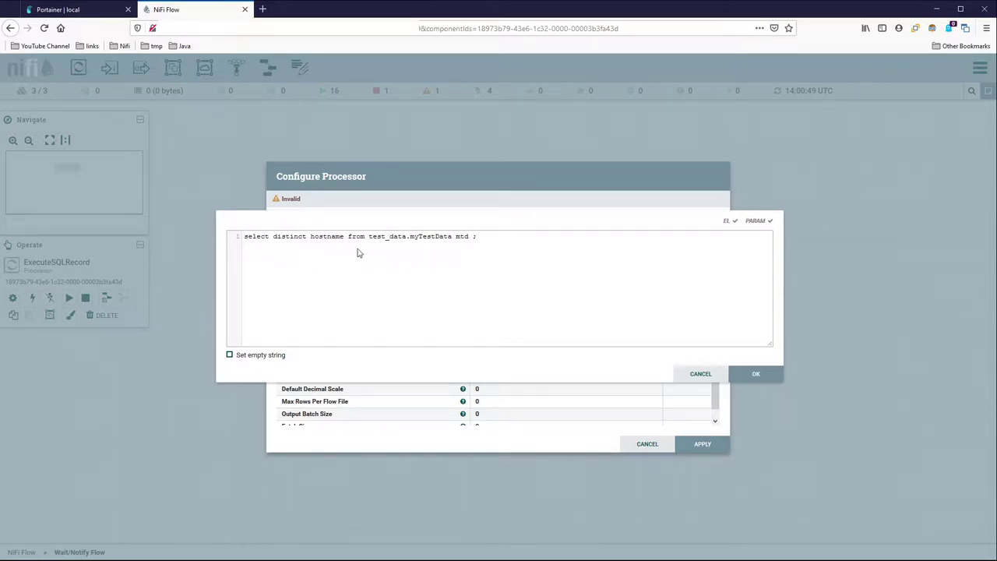
pyautogui.click(754, 376)
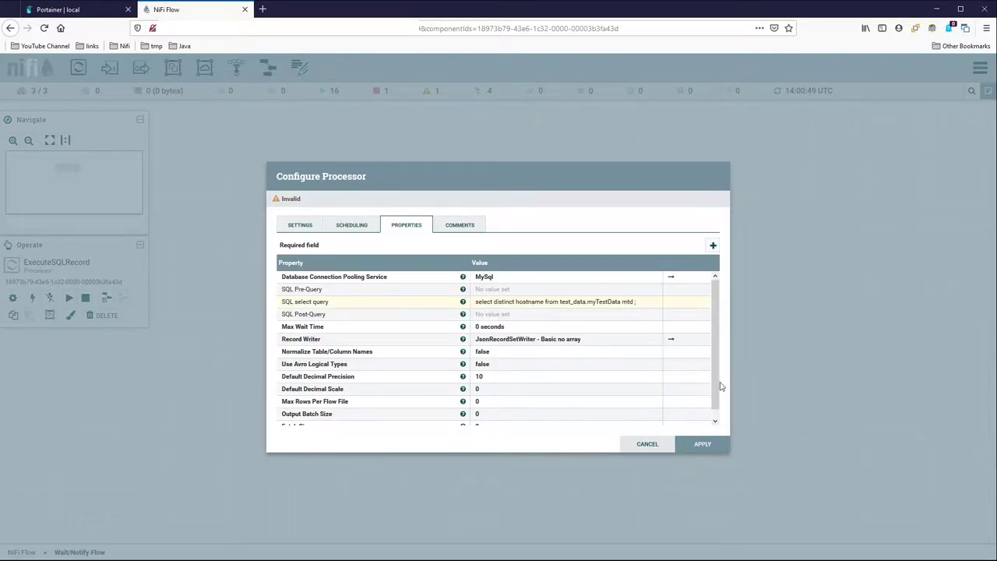
pyautogui.click(717, 448)
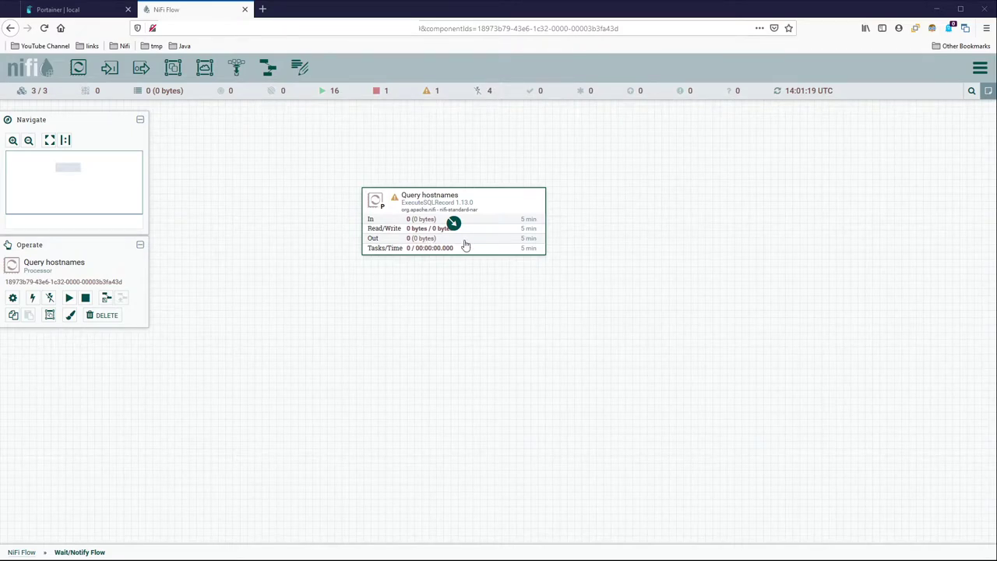
# Add a SplitRecord processor to the canvas below the Query hostnames processor
pyautogui.moveTo(77, 68); pyautogui.dragTo(416, 355)
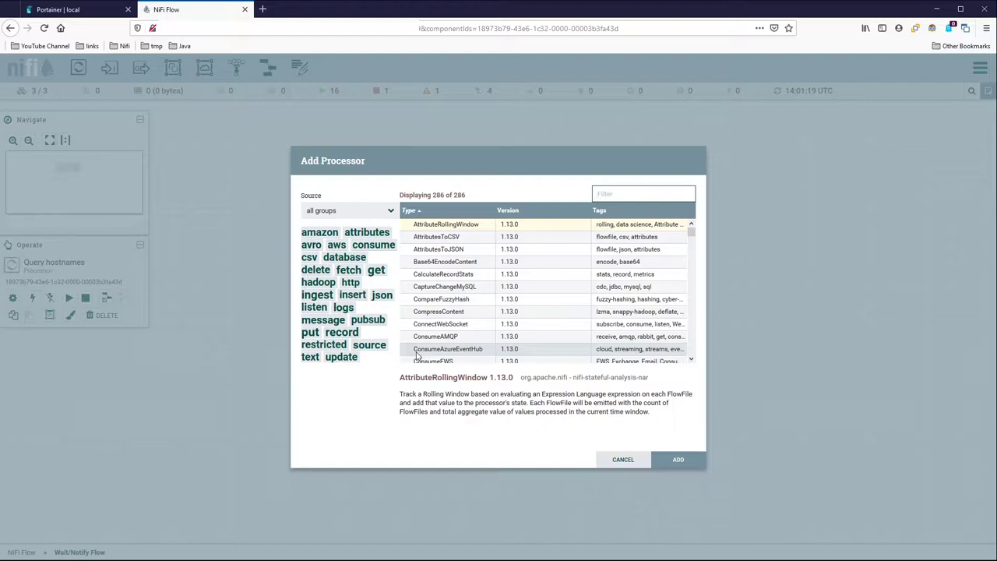
pyautogui.write('split')
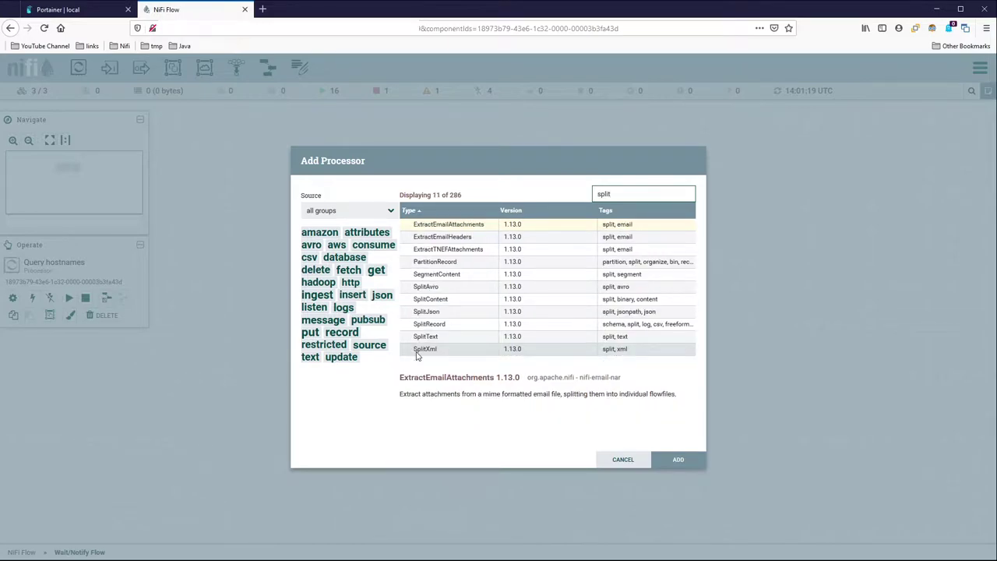
pyautogui.write('re')
pyautogui.press('Return')
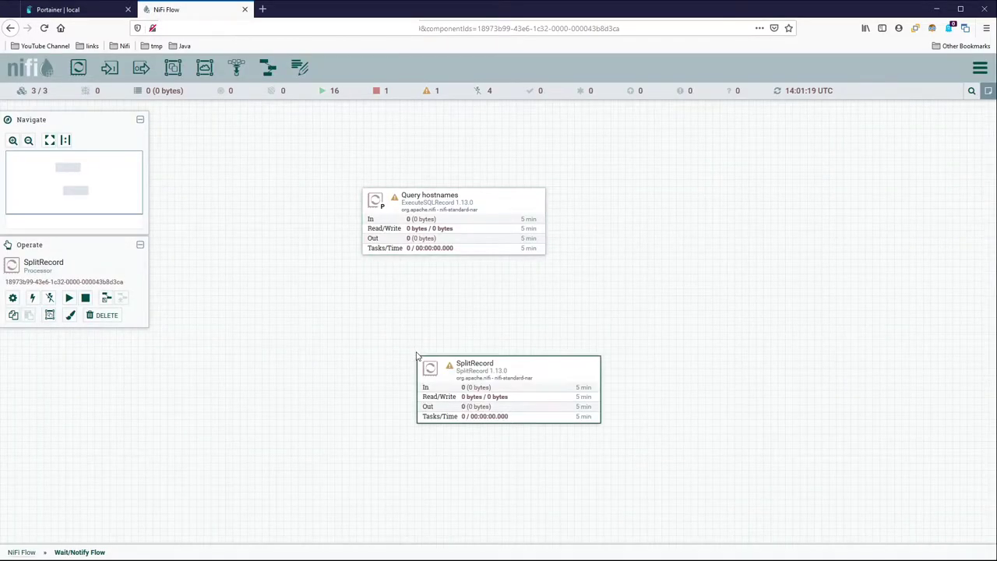
# Connect Query hostnames to SplitRecord through the success relationship
pyautogui.moveTo(458, 226)
pyautogui.moveTo(457, 226); pyautogui.dragTo(483, 376)
pyautogui.click(316, 301)
pyautogui.click(668, 444)
# Align SplitRecord closely beneath Query hostnames and route the success connection around the left side of the processors
pyautogui.moveTo(507, 391); pyautogui.dragTo(492, 341)
pyautogui.click(494, 205)
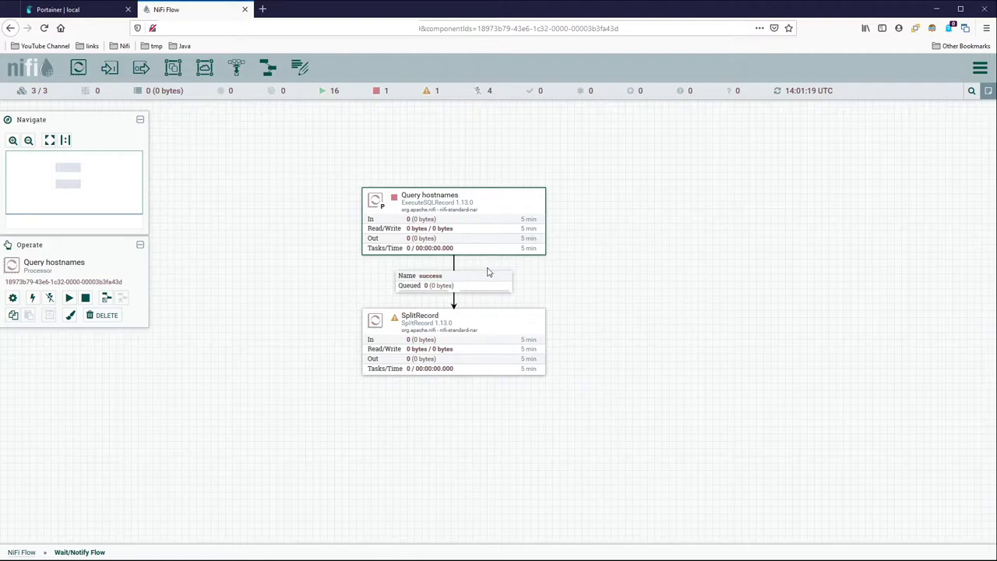
pyautogui.moveTo(455, 274); pyautogui.dragTo(285, 256)
pyautogui.moveTo(469, 315); pyautogui.dragTo(475, 274)
# Set the Record Reader of the SplitRecord processor to "JsonTreeReader - Basic"
pyautogui.doubleClick(453, 289)
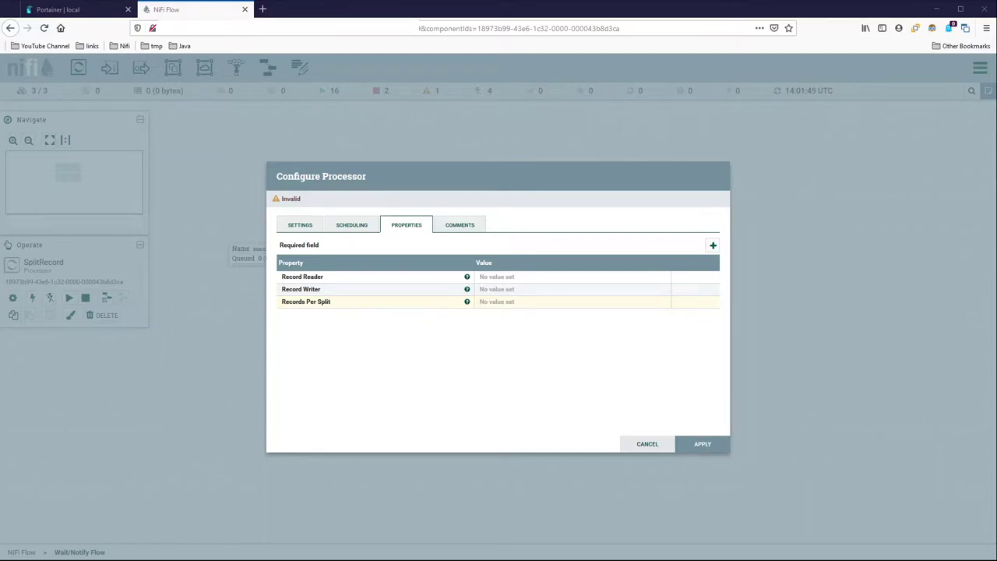
pyautogui.click(508, 280)
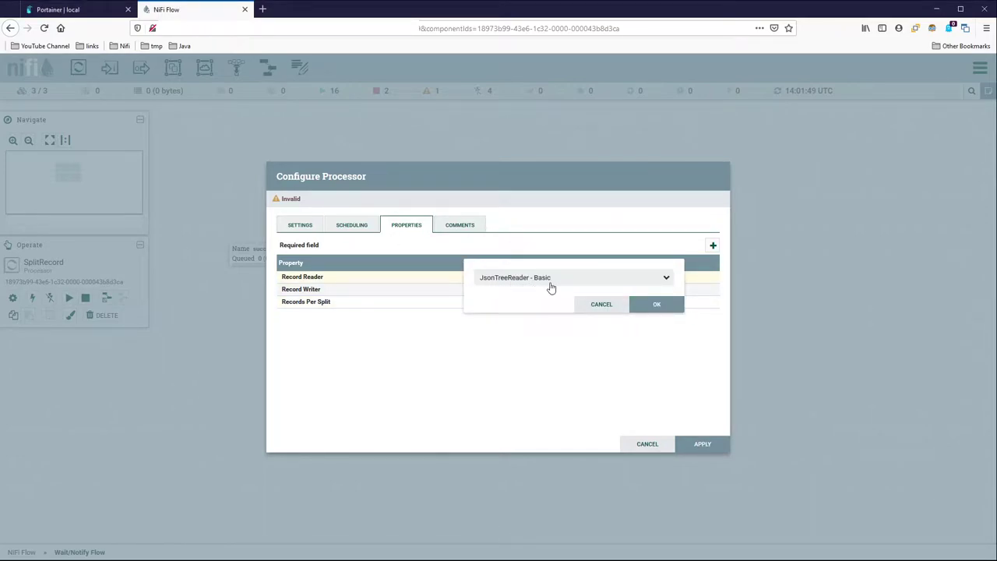
pyautogui.click(658, 303)
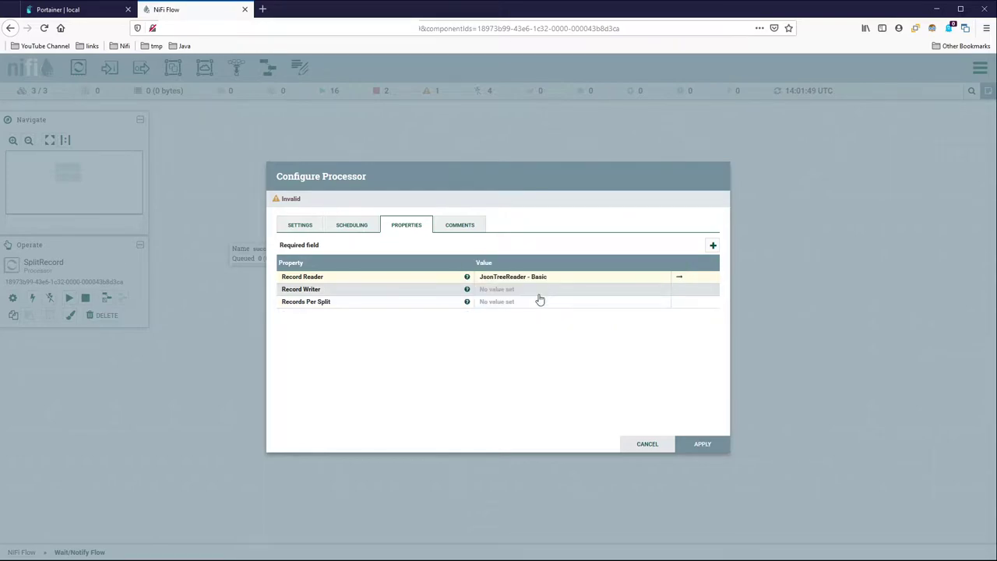
pyautogui.click(540, 290)
pyautogui.click(614, 319)
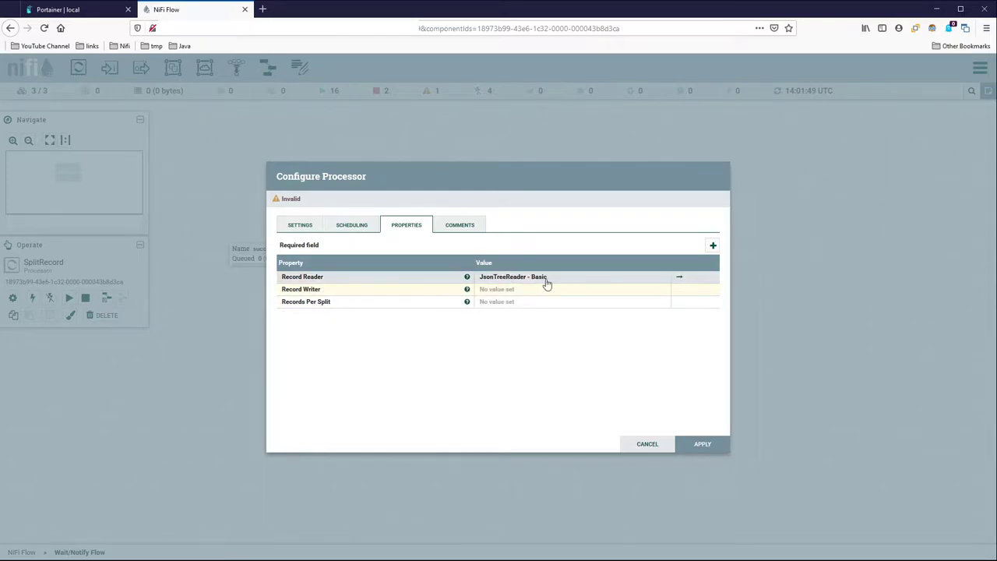
# Set SplitRecord's Record Writer to "JsonRecordSetWriter - Basic no array" and its Records Per Split to 1
pyautogui.click(548, 291)
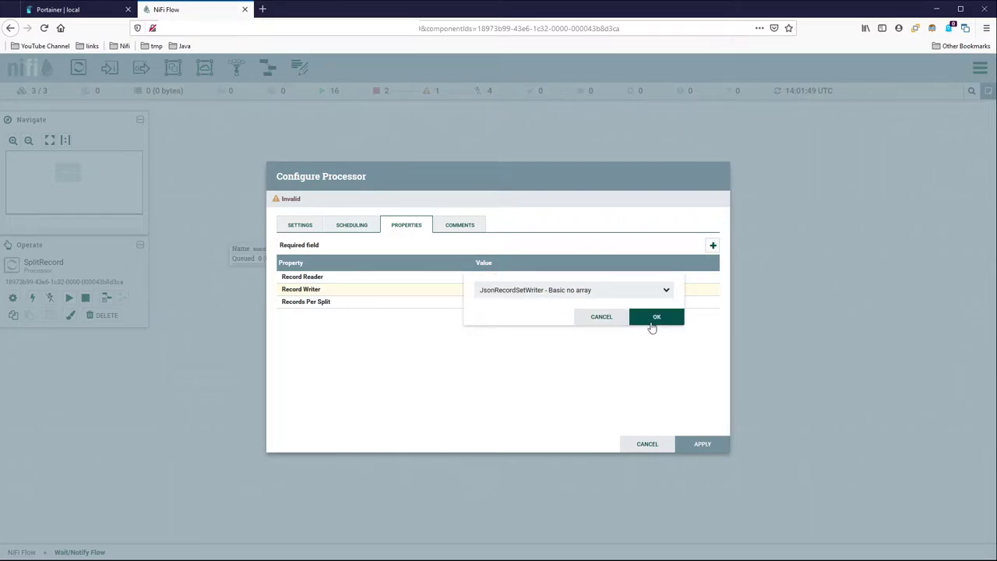
pyautogui.click(653, 325)
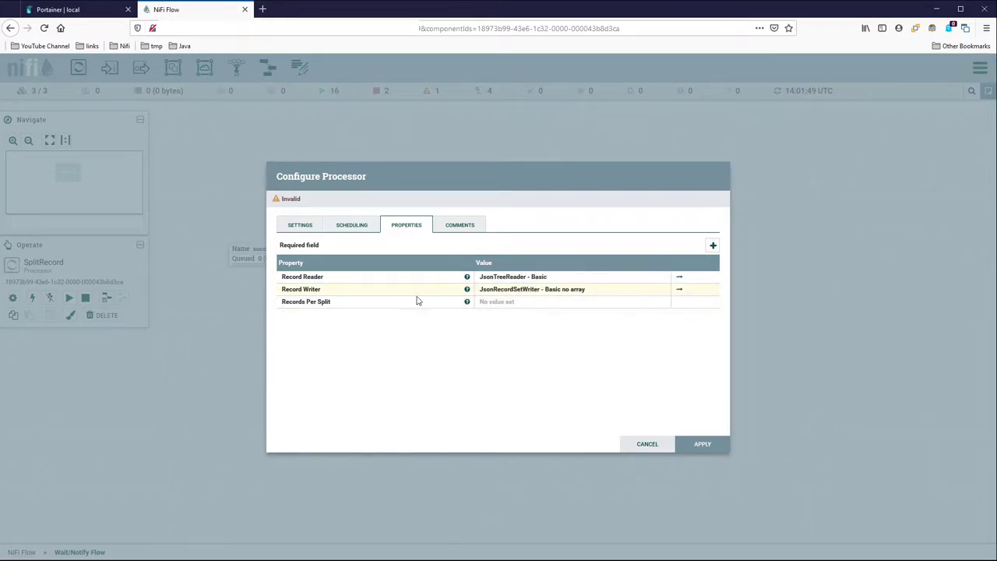
pyautogui.click(514, 311)
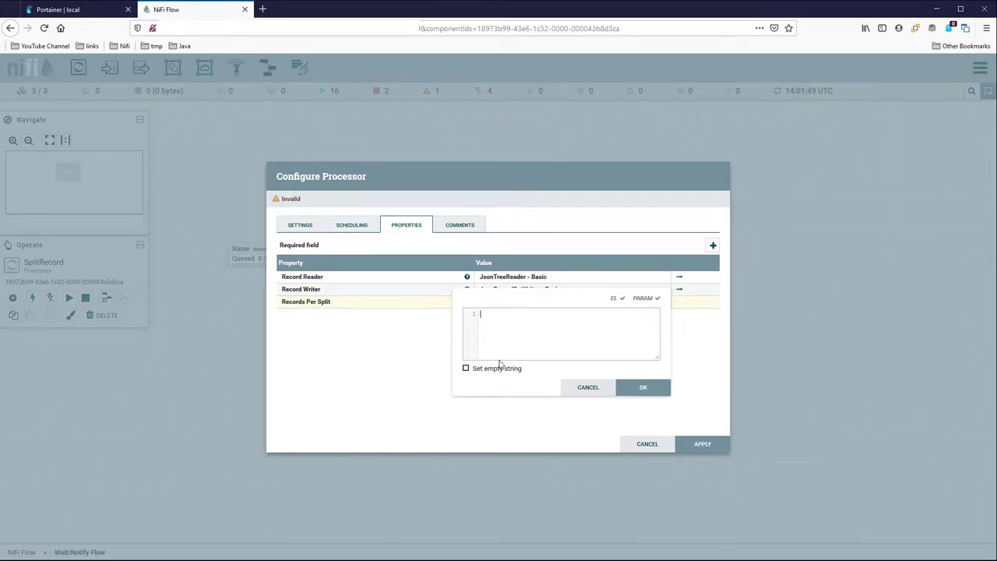
pyautogui.write('1')
pyautogui.press('Return')
# Automatically terminate the failure and original relationships of SplitRecord and apply the processor configuration
pyautogui.click(341, 227)
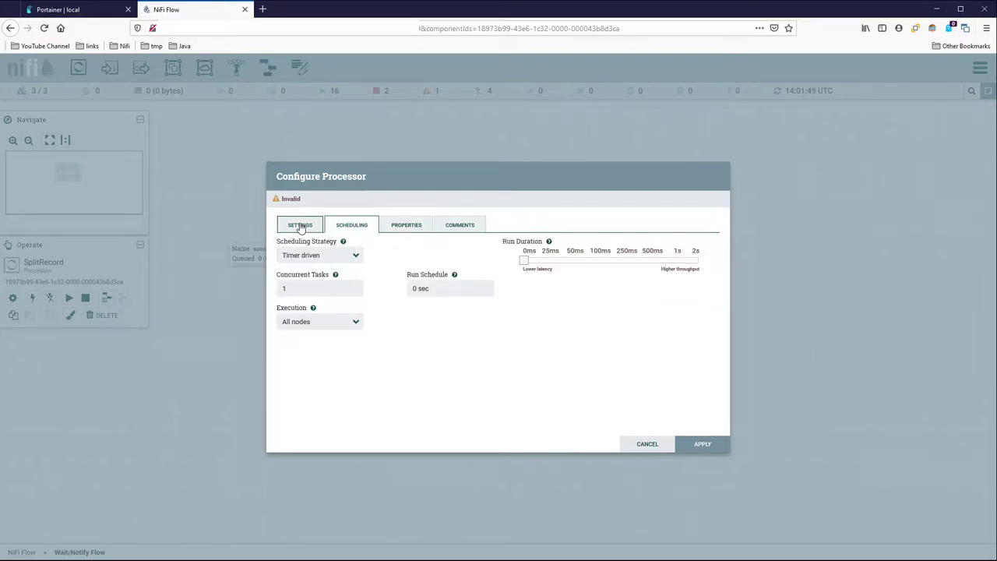
pyautogui.click(301, 226)
pyautogui.doubleClick(333, 257)
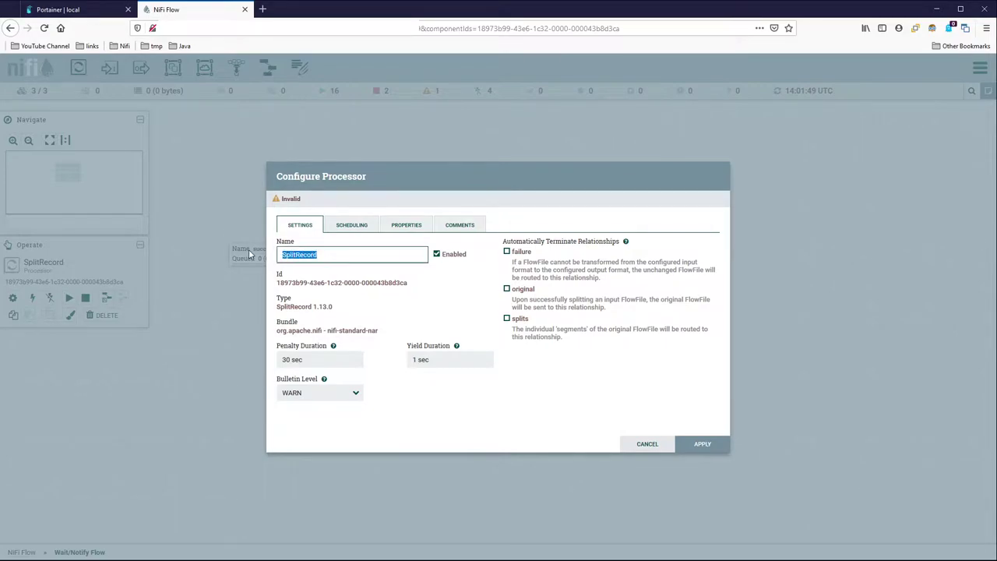
pyautogui.press('End')
pyautogui.click(518, 252)
pyautogui.click(521, 291)
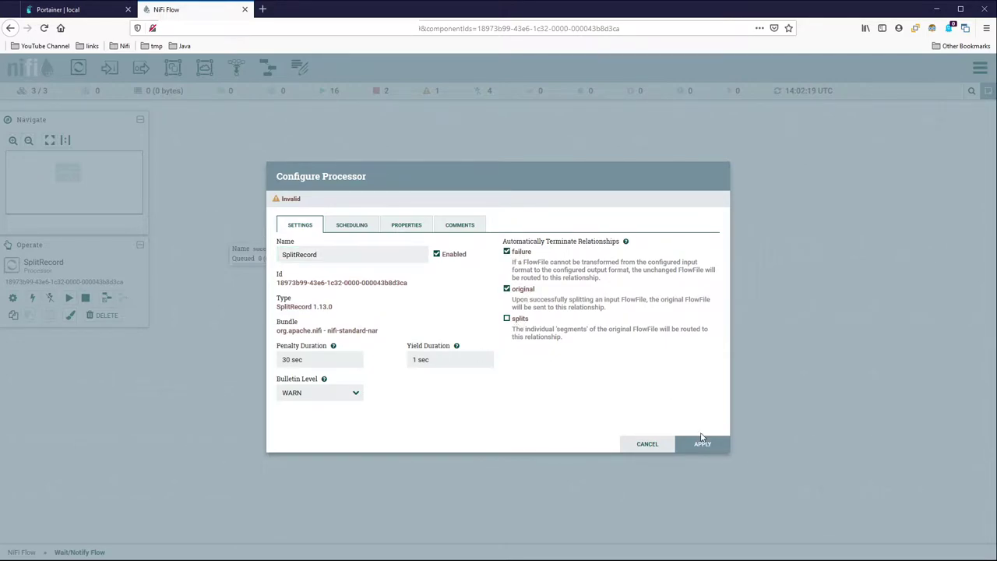
pyautogui.click(702, 442)
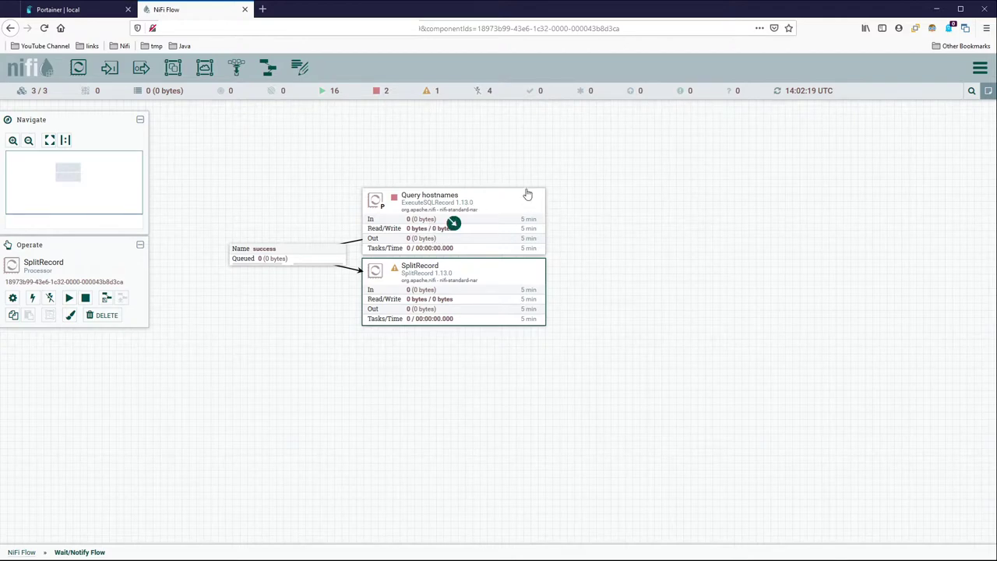
# Check the Max Rows Per Flow File property of the Query hostnames processor and leave its configuration without saving
pyautogui.doubleClick(485, 220)
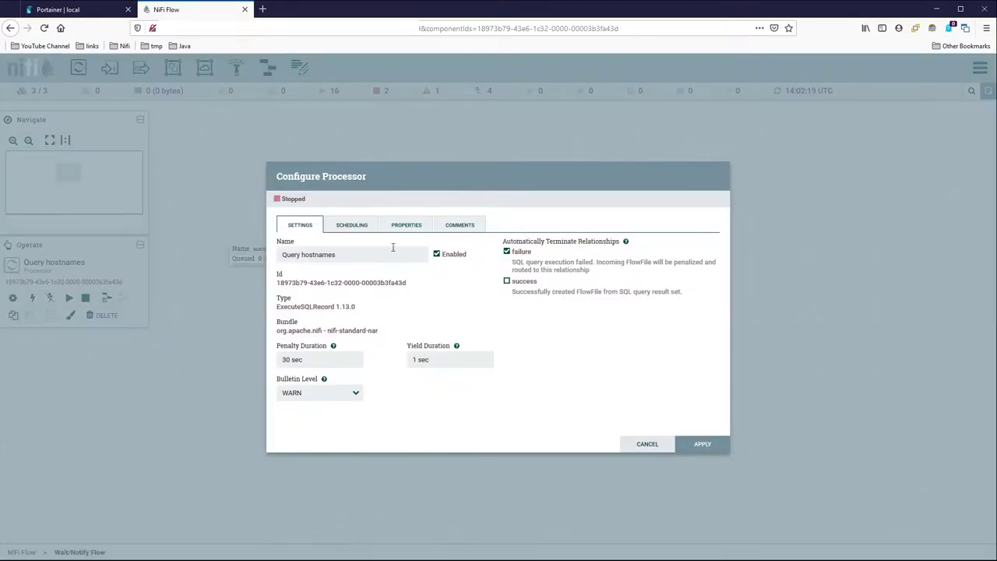
pyautogui.click(405, 224)
pyautogui.scroll(-1, 486, 374)
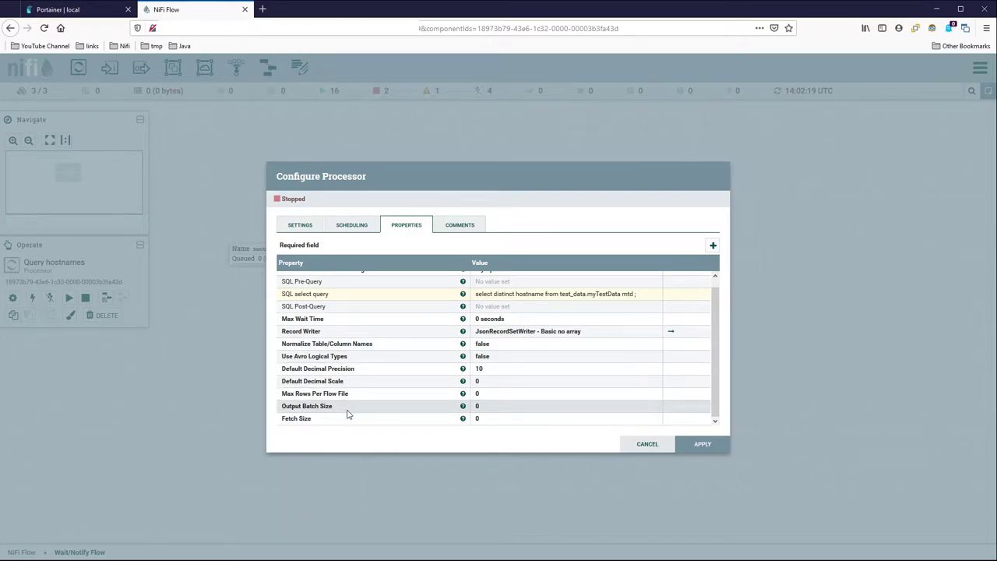
pyautogui.click(491, 394)
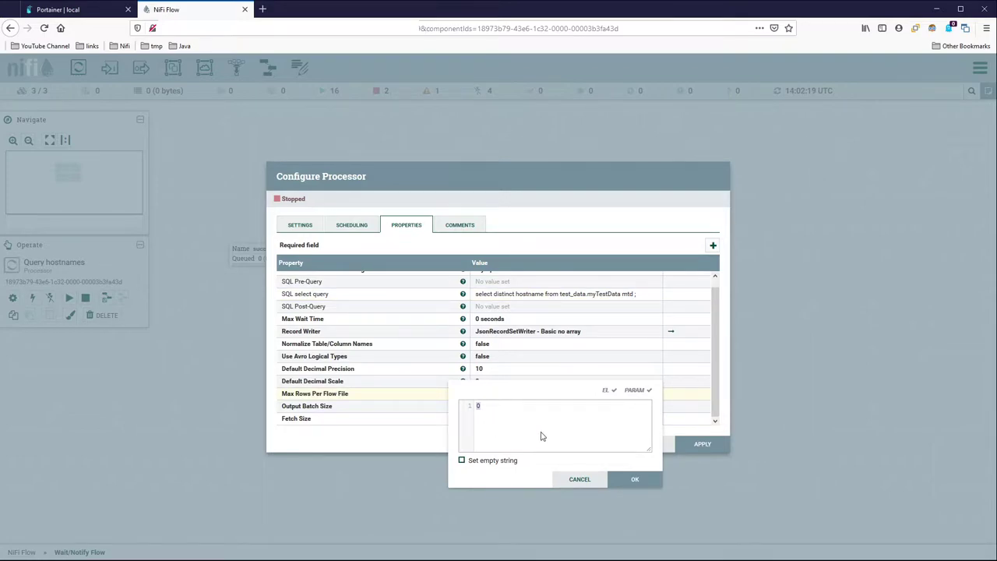
pyautogui.click(597, 480)
pyautogui.click(648, 448)
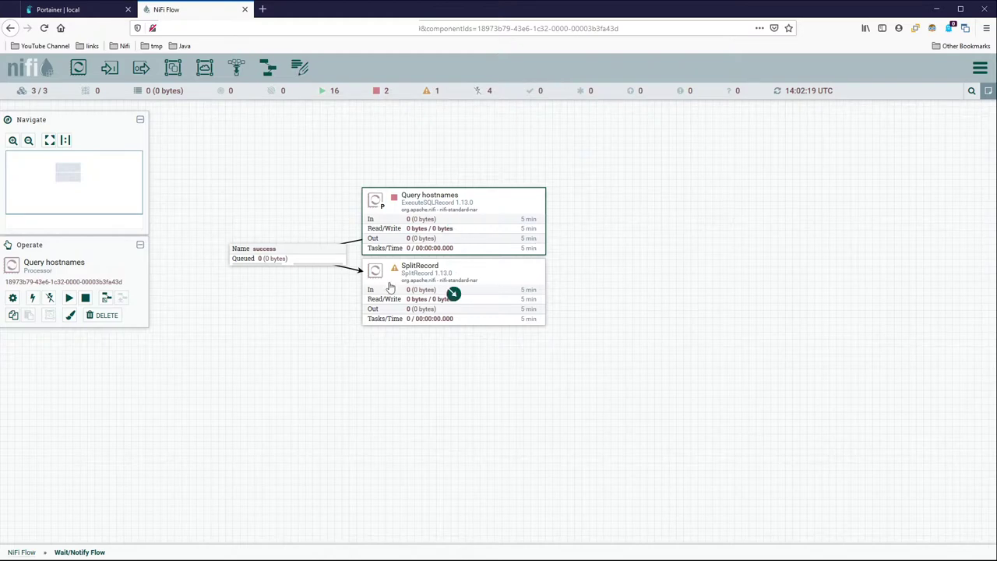
# Start the Query hostnames processor briefly to produce a FlowFile, stop it again, and refresh the canvas
pyautogui.rightClick(500, 204)
pyautogui.click(526, 223)
pyautogui.rightClick(573, 210)
pyautogui.click(596, 219)
pyautogui.rightClick(495, 204)
pyautogui.click(520, 227)
pyautogui.rightClick(573, 211)
pyautogui.click(605, 220)
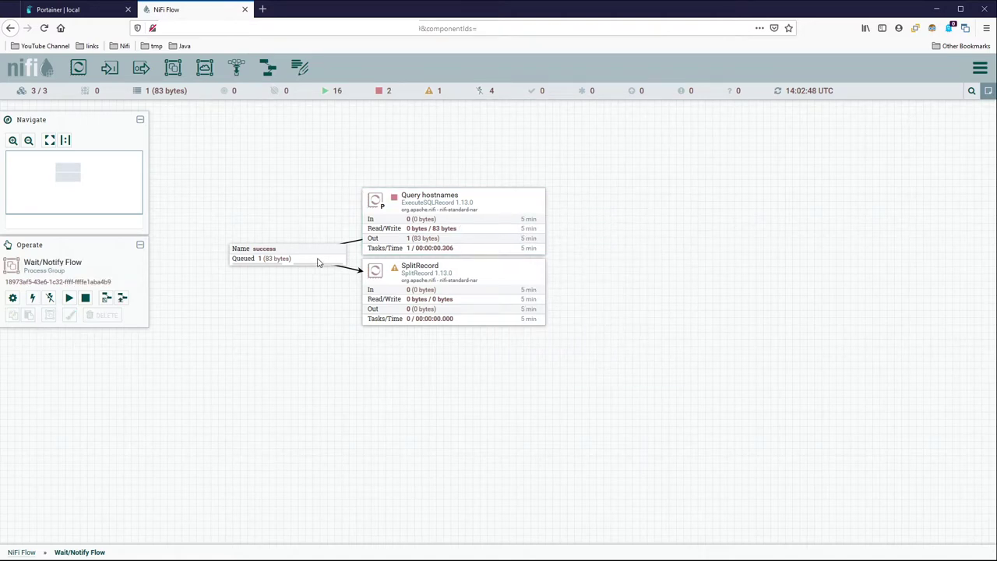
# Inspect the attributes of the FlowFile queued in the success connection, including its row count and filename
pyautogui.rightClick(321, 260)
pyautogui.click(347, 294)
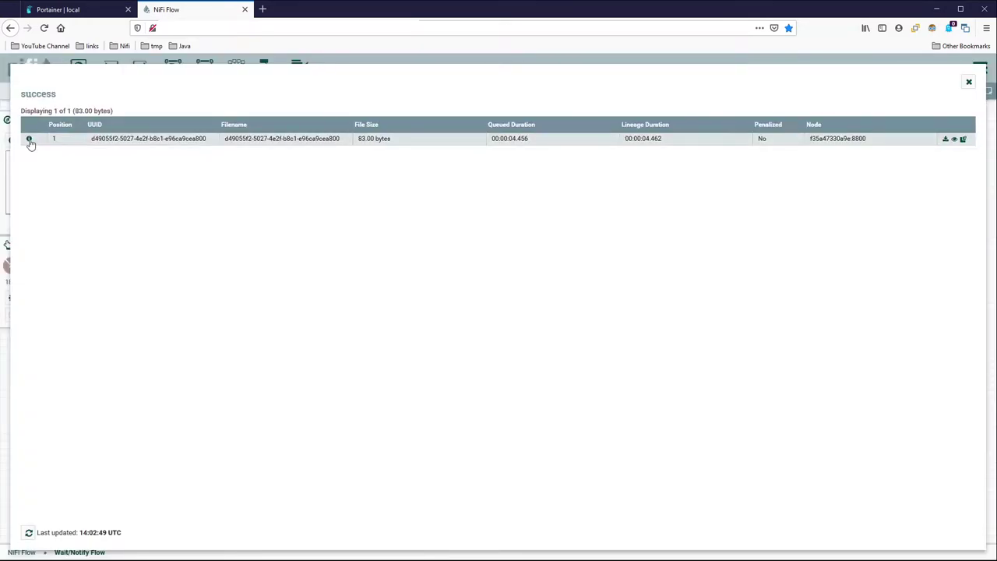
pyautogui.click(29, 139)
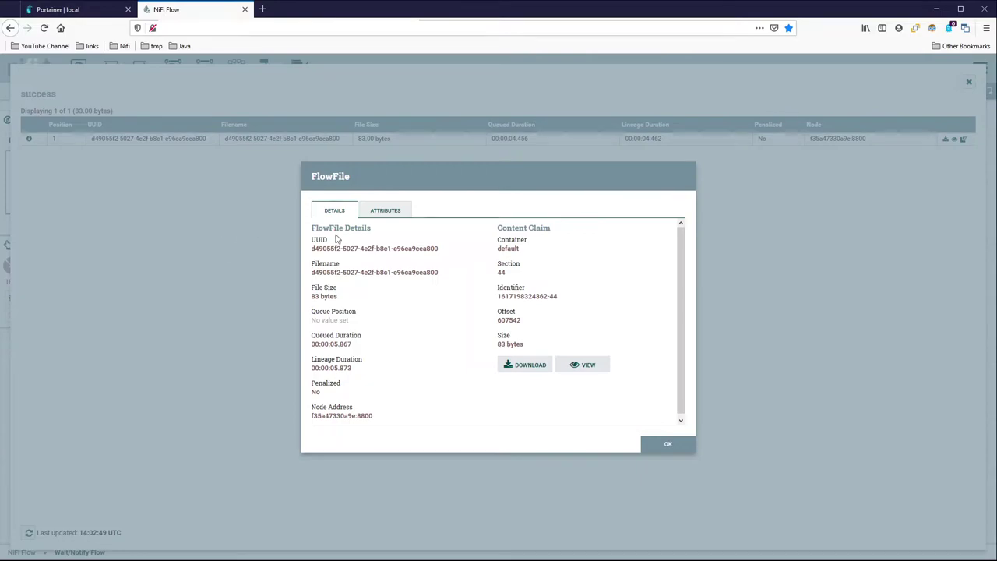
pyautogui.click(380, 210)
pyautogui.scroll(-1, 385, 299)
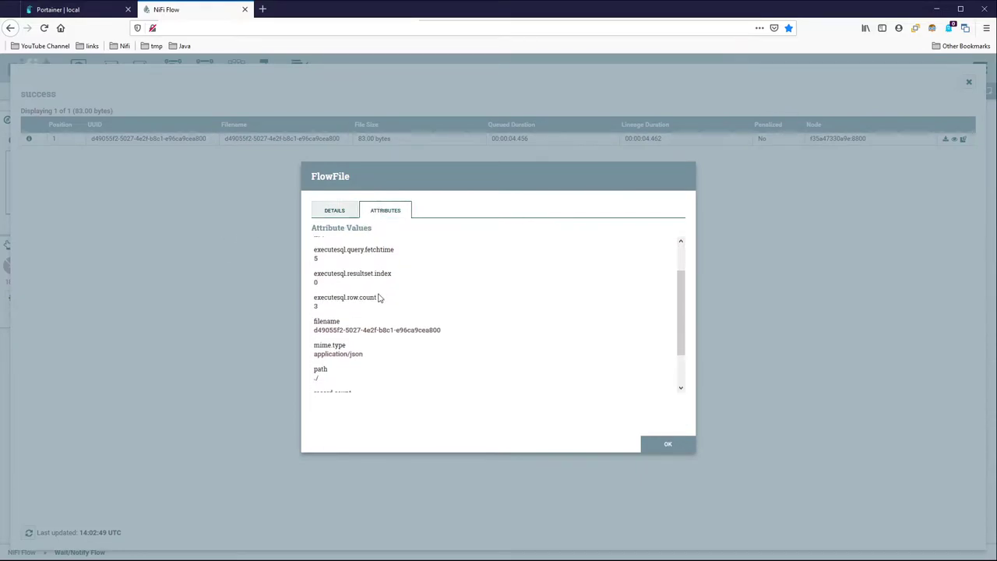
pyautogui.doubleClick(326, 320)
pyautogui.moveTo(315, 330); pyautogui.dragTo(469, 332)
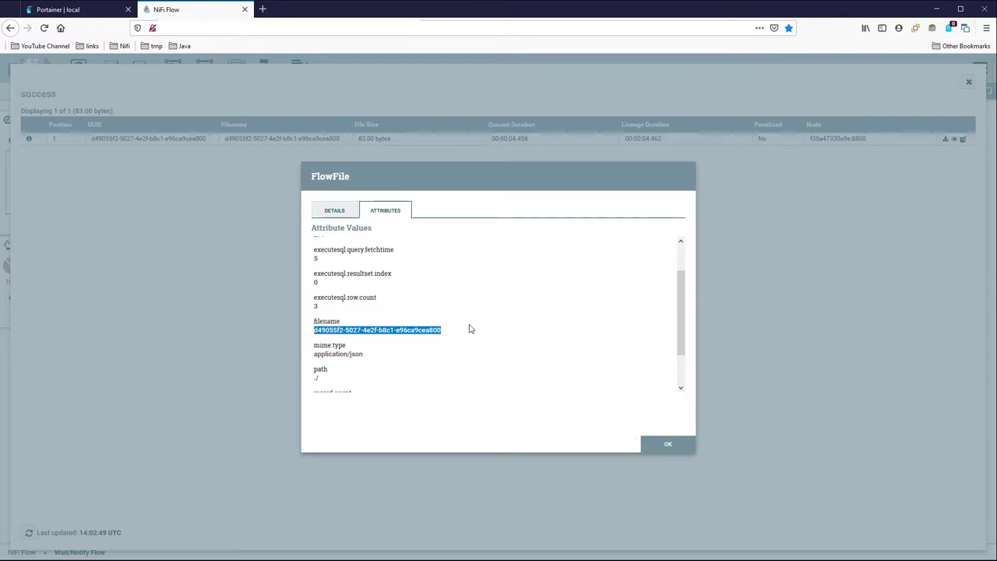
pyautogui.click(662, 447)
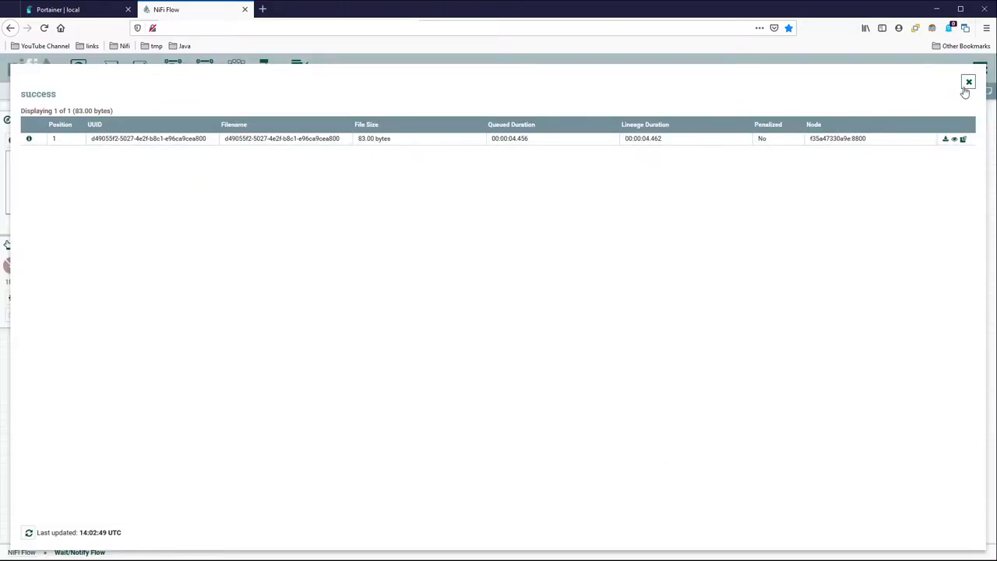
pyautogui.click(967, 83)
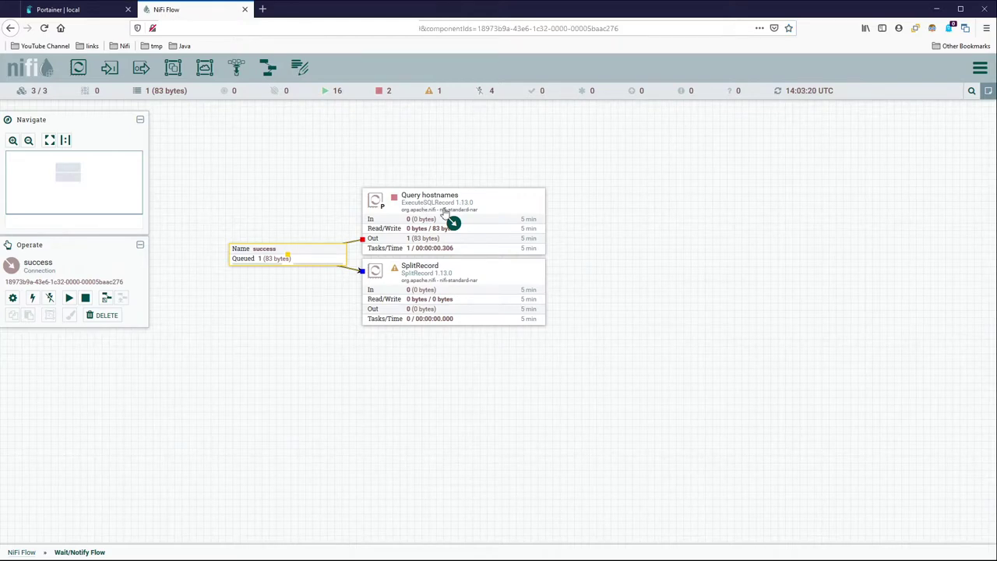
# View the JSON content of the FlowFile queued in the success connection and return to the flow canvas
pyautogui.rightClick(316, 257)
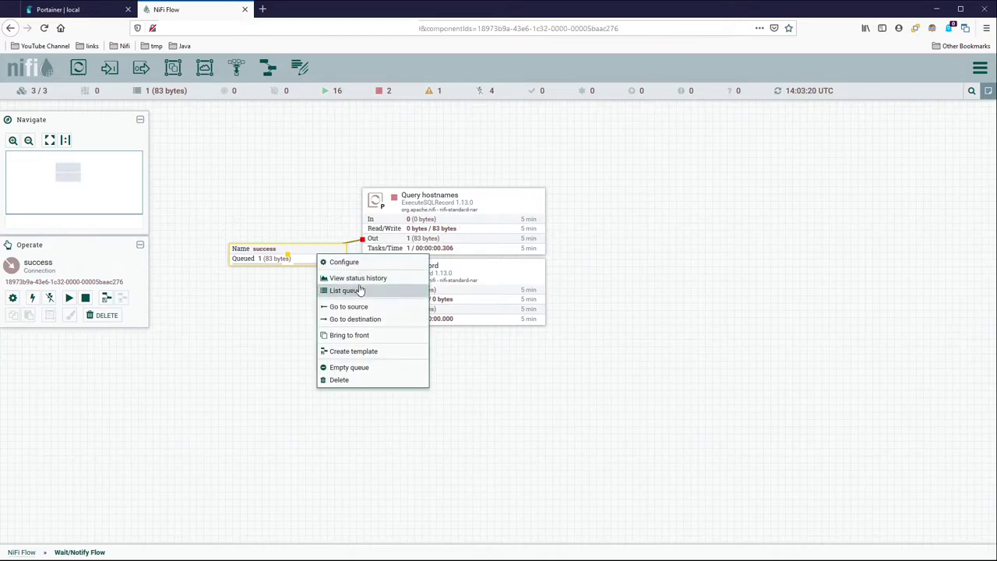
pyautogui.click(343, 289)
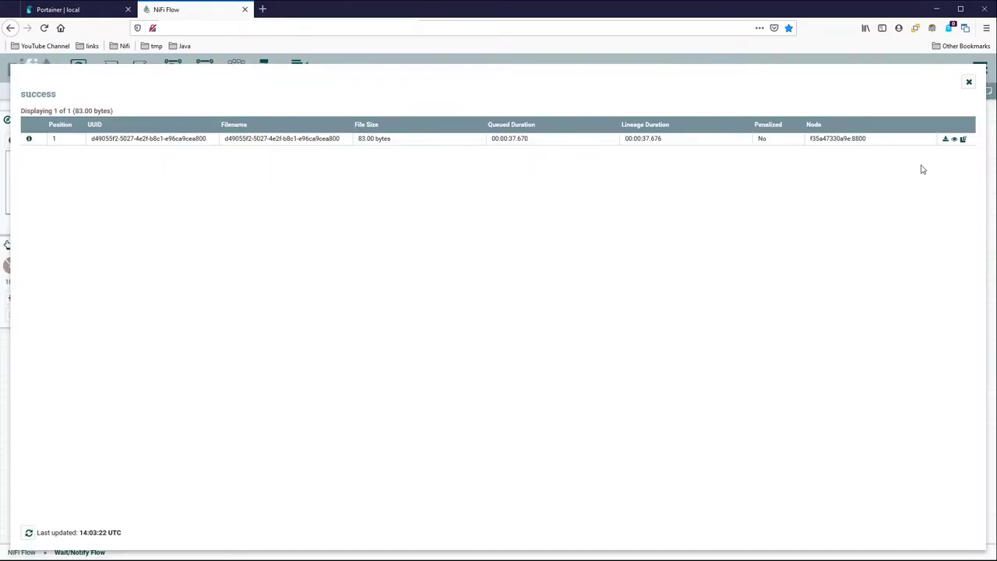
pyautogui.click(951, 141)
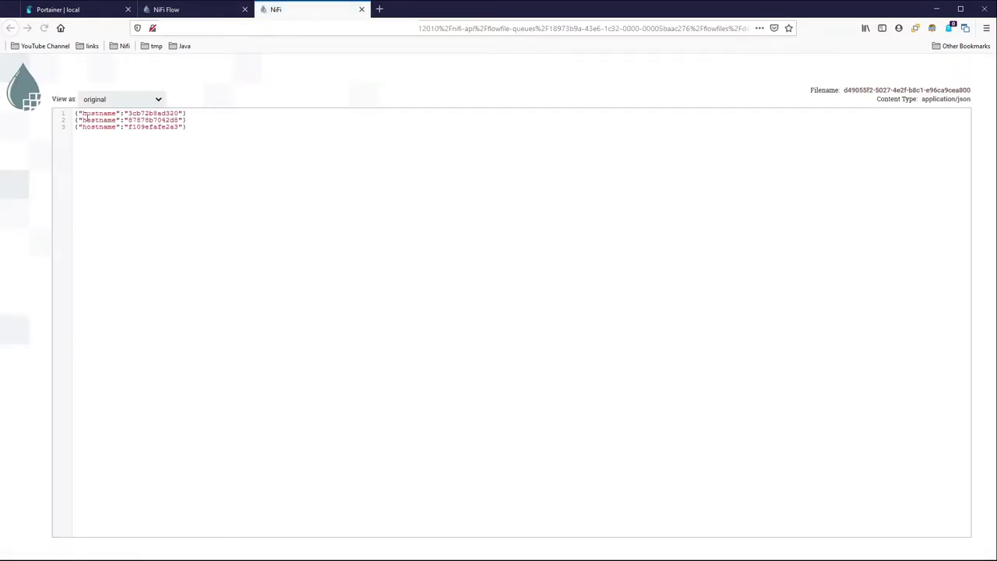
pyautogui.moveTo(199, 130); pyautogui.dragTo(60, 113)
pyautogui.click(213, 148)
pyautogui.click(361, 10)
pyautogui.click(969, 82)
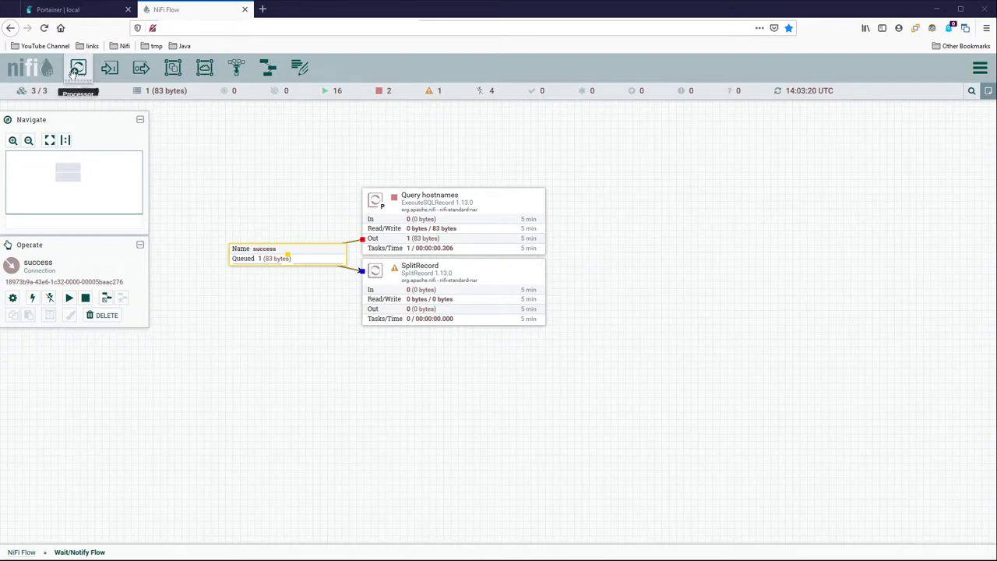
# Add an EvaluateJsonPath processor to the canvas below the SplitRecord processor
pyautogui.moveTo(78, 68); pyautogui.dragTo(382, 427)
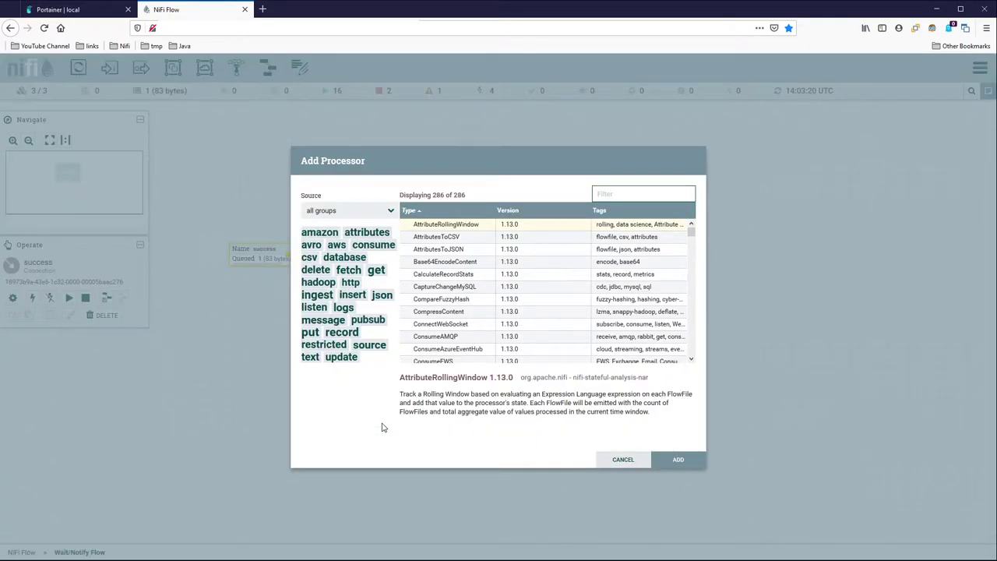
pyautogui.write('eve')
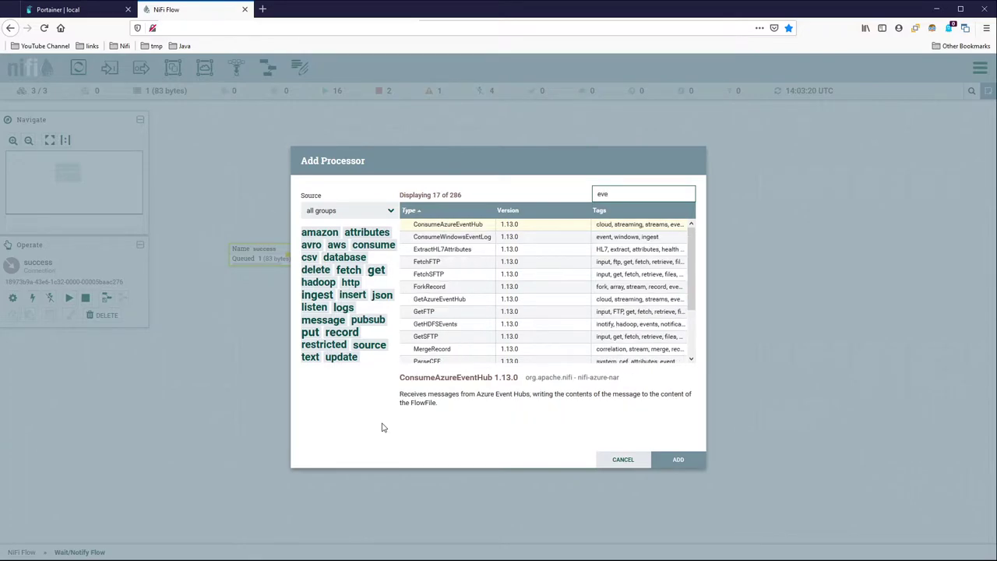
pyautogui.press('BackSpace')
pyautogui.press('BackSpace')
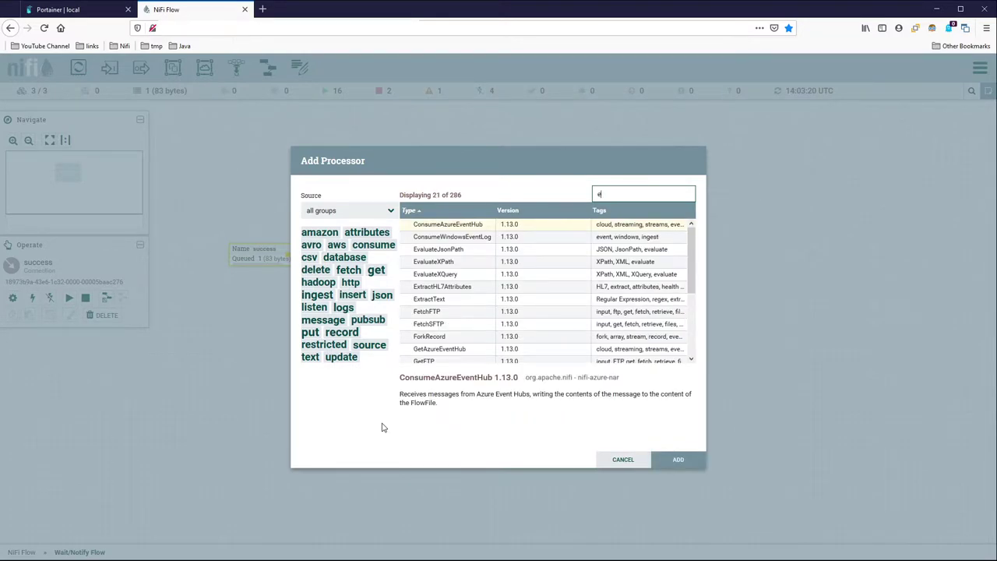
pyautogui.write('val')
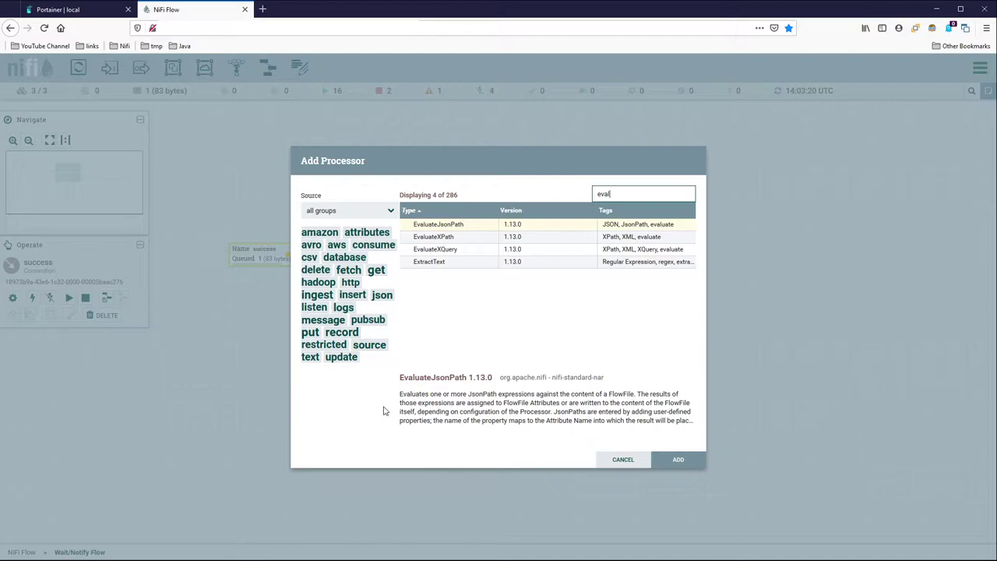
pyautogui.doubleClick(457, 228)
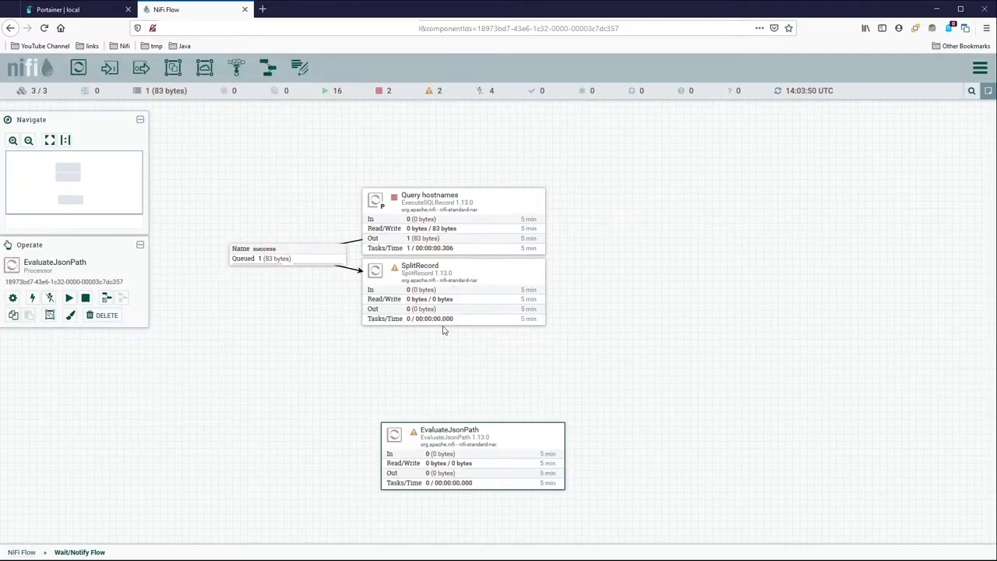
# Connect SplitRecord to EvaluateJsonPath through the splits relationship and arrange EvaluateJsonPath closely beneath it with the connection routed around the processors' left side
pyautogui.moveTo(453, 289)
pyautogui.moveTo(453, 290); pyautogui.dragTo(465, 472)
pyautogui.click(329, 313)
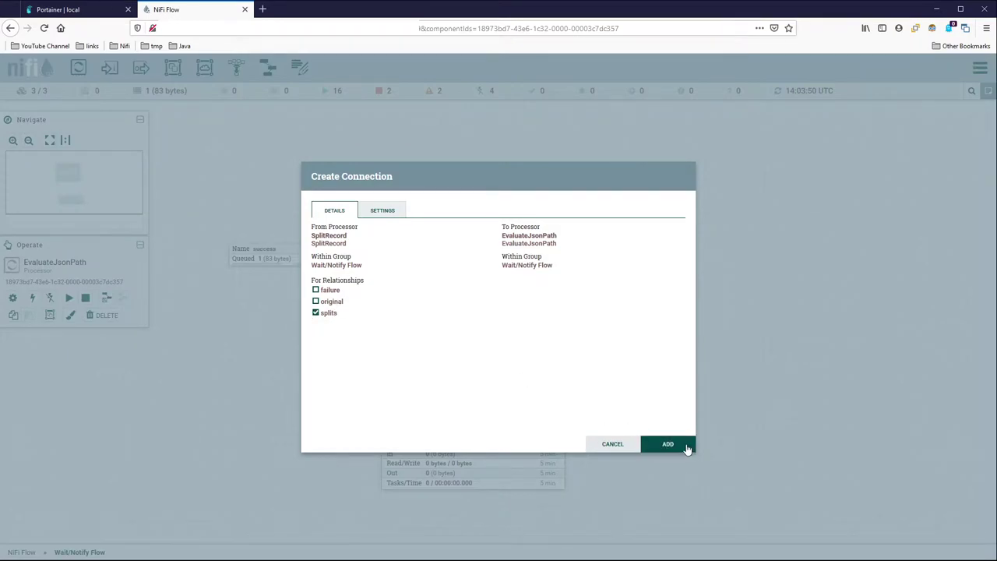
pyautogui.click(685, 446)
pyautogui.moveTo(459, 356); pyautogui.dragTo(288, 329)
pyautogui.moveTo(514, 433); pyautogui.dragTo(504, 350)
# Set the Destination property of the EvaluateJsonPath processor to flowfile-attribute
pyautogui.doubleClick(504, 350)
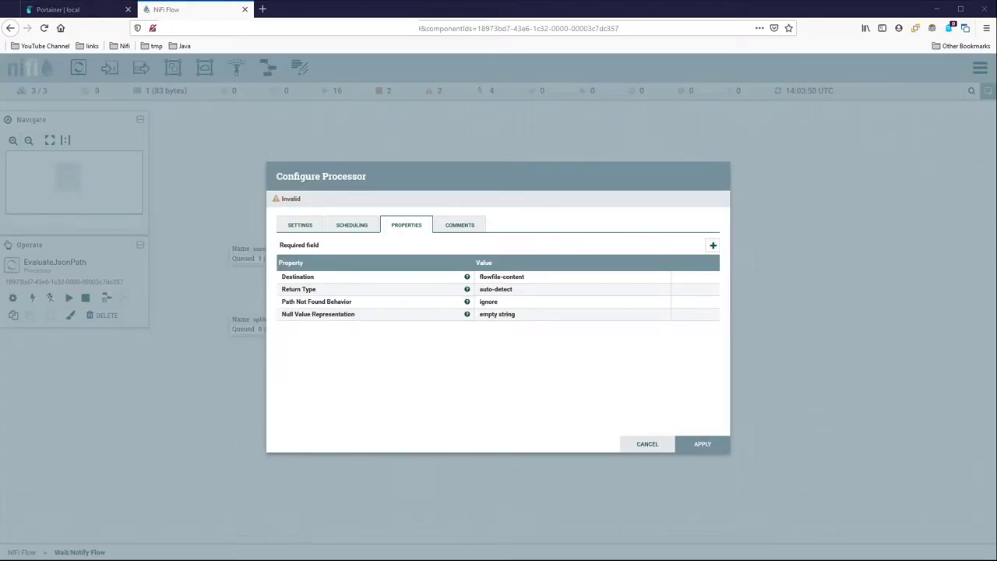
pyautogui.click(506, 279)
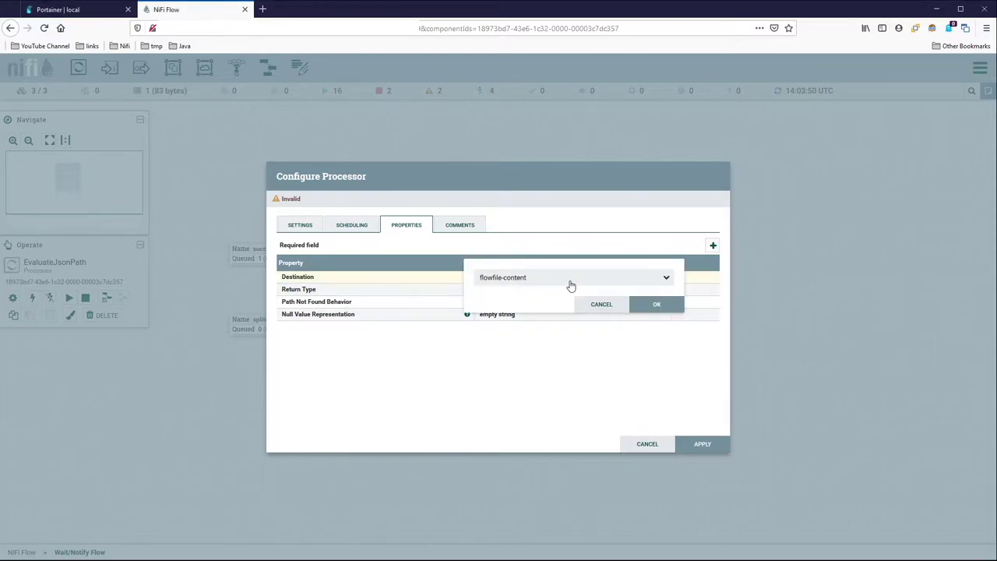
pyautogui.click(559, 279)
pyautogui.click(552, 309)
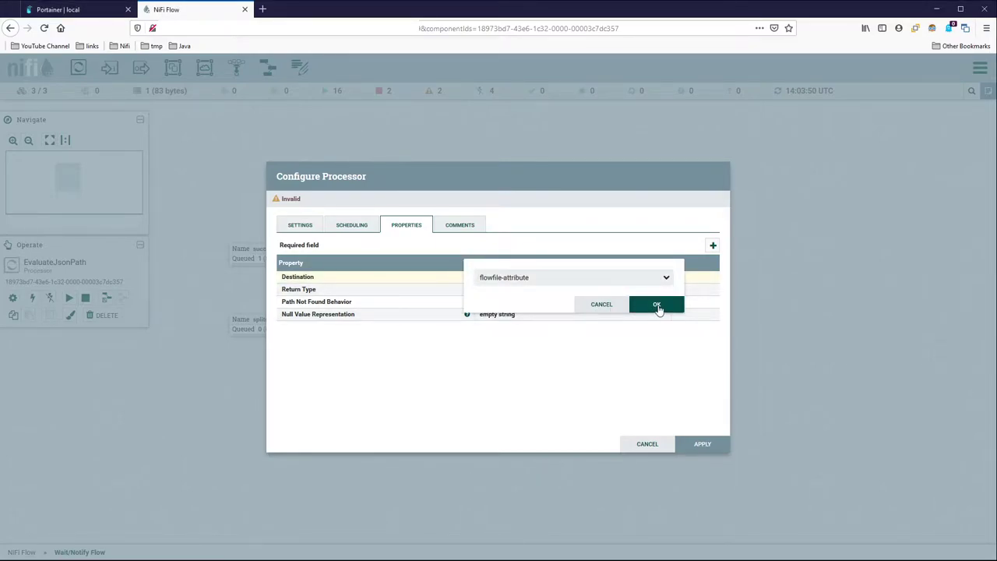
pyautogui.click(656, 305)
# Add a property named src_hostname with the value $.hostname to the EvaluateJsonPath processor
pyautogui.click(713, 246)
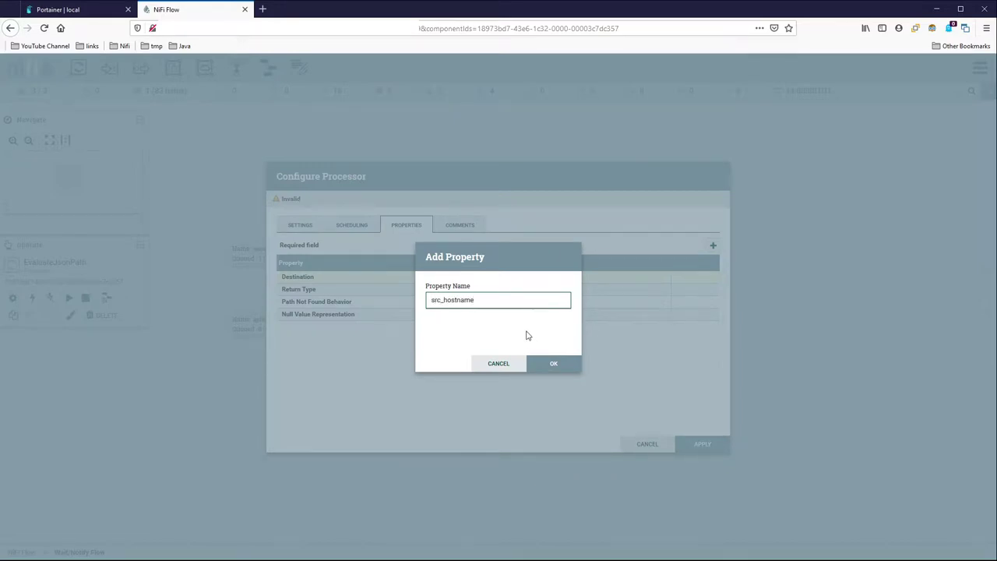
pyautogui.click(555, 363)
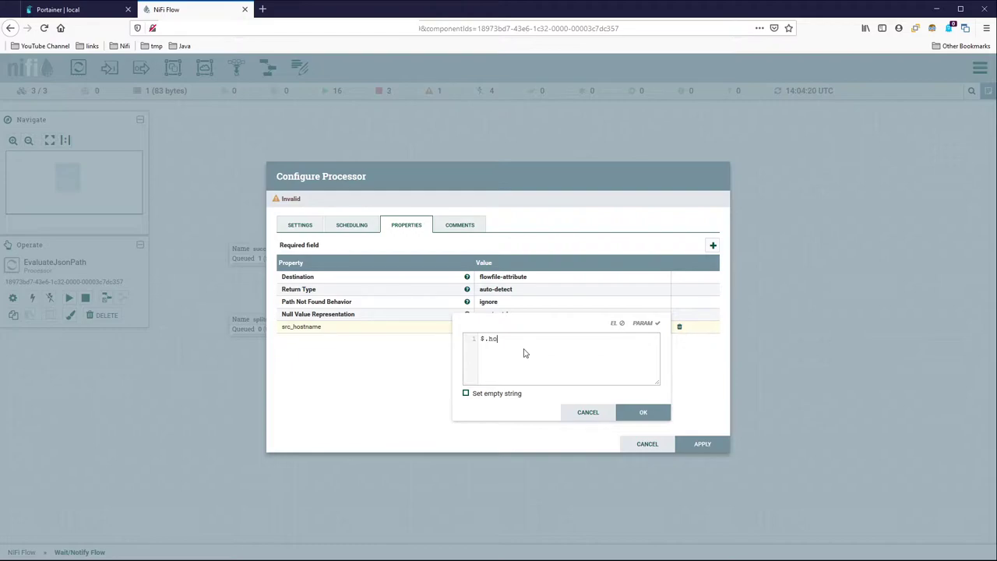
pyautogui.press('Return')
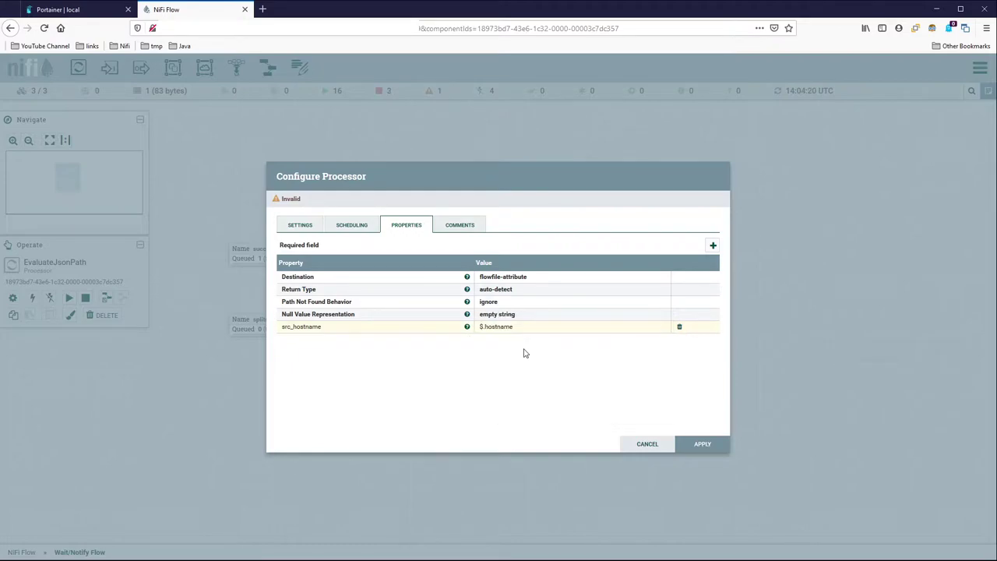
# Rename the EvaluateJsonPath processor to "Hostname to attributes"
pyautogui.click(353, 228)
pyautogui.click(301, 227)
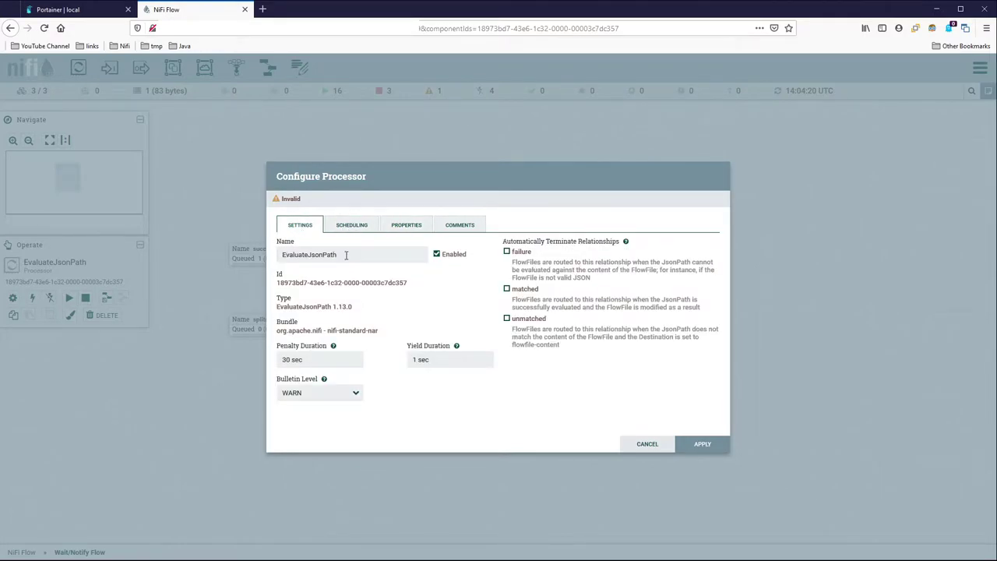
pyautogui.moveTo(346, 254); pyautogui.dragTo(231, 249)
pyautogui.write('hostname')
pyautogui.press('BackSpace')
pyautogui.press('BackSpace')
pyautogui.press('BackSpace')
pyautogui.press('BackSpace')
pyautogui.press('BackSpace')
pyautogui.press('BackSpace')
pyautogui.press('BackSpace')
pyautogui.press('BackSpace')
pyautogui.write('Hostname to attri')
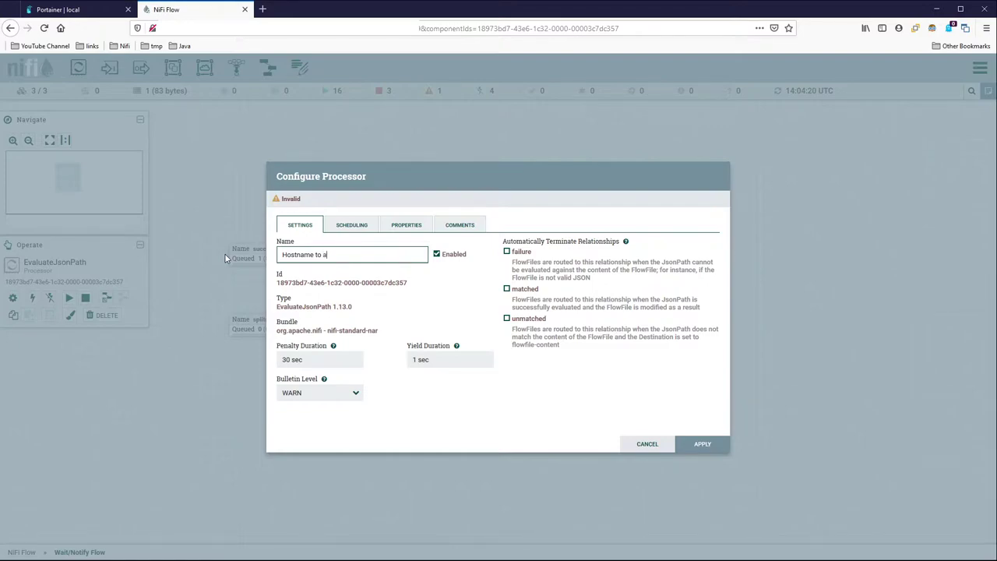
pyautogui.press('BackSpace')
pyautogui.press('BackSpace')
pyautogui.press('BackSpace')
pyautogui.press('BackSpace')
pyautogui.press('BackSpace')
pyautogui.write('attributes')
# Automatically terminate the failure and unmatched relationships of the Hostname to attributes processor and apply its configuration
pyautogui.click(514, 251)
pyautogui.click(537, 319)
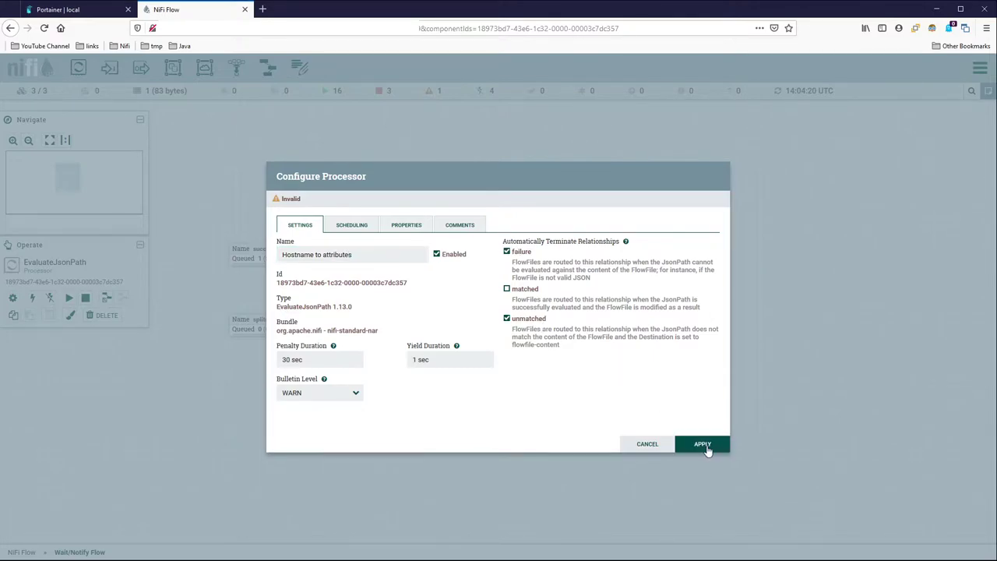
pyautogui.click(703, 444)
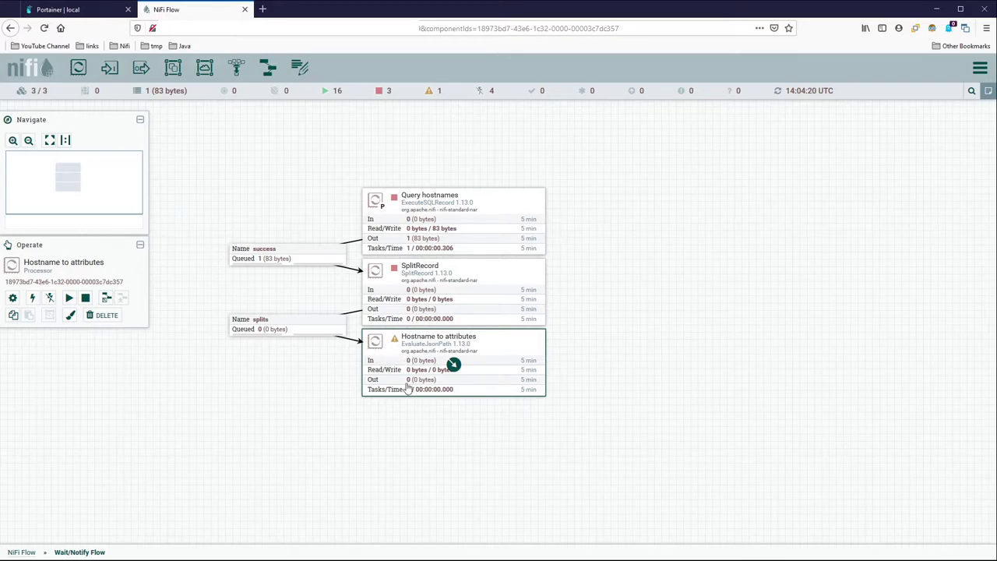
# Start the SplitRecord processor and refresh the canvas to update its statistics
pyautogui.scroll(-2, 475, 458)
pyautogui.rightClick(498, 211)
pyautogui.click(518, 231)
pyautogui.rightClick(577, 218)
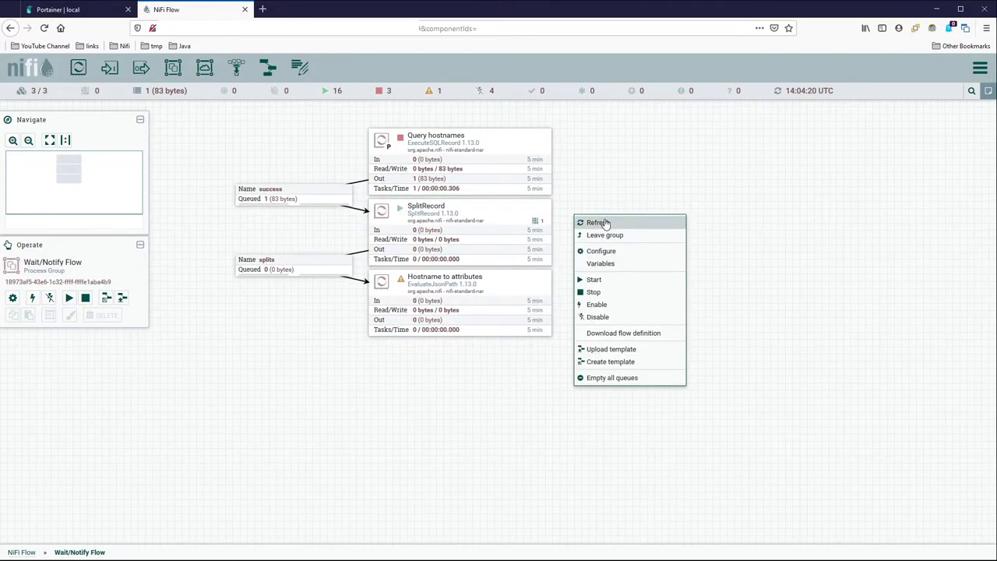
pyautogui.click(605, 222)
# Inspect the list of FlowFiles queued in the splits connection and close the listing
pyautogui.rightClick(311, 270)
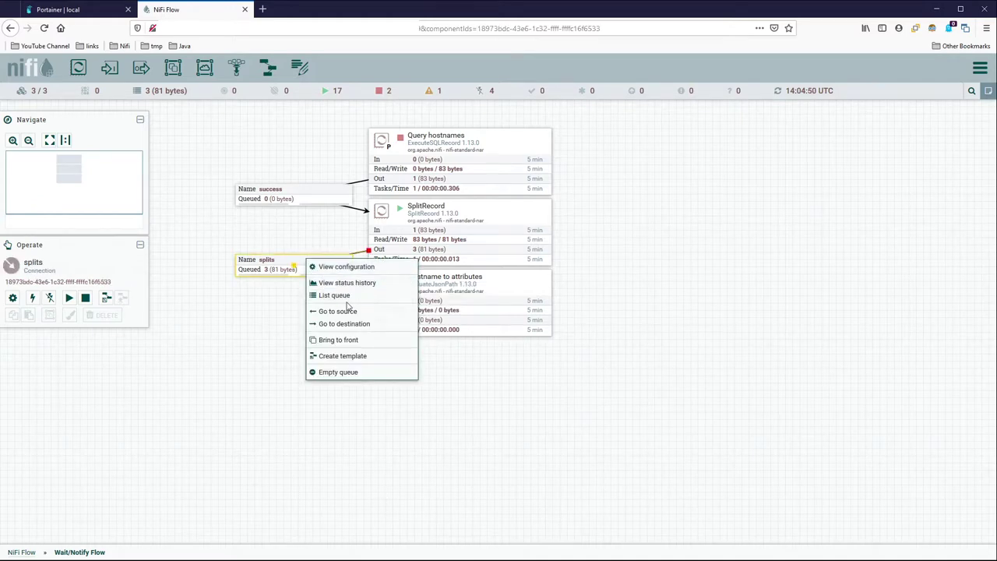
pyautogui.click(336, 295)
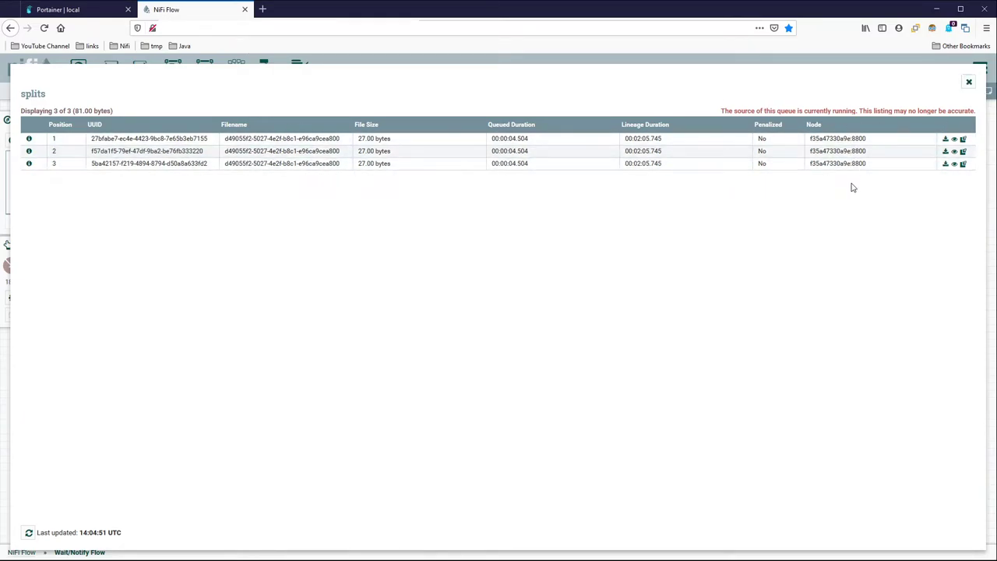
pyautogui.click(969, 81)
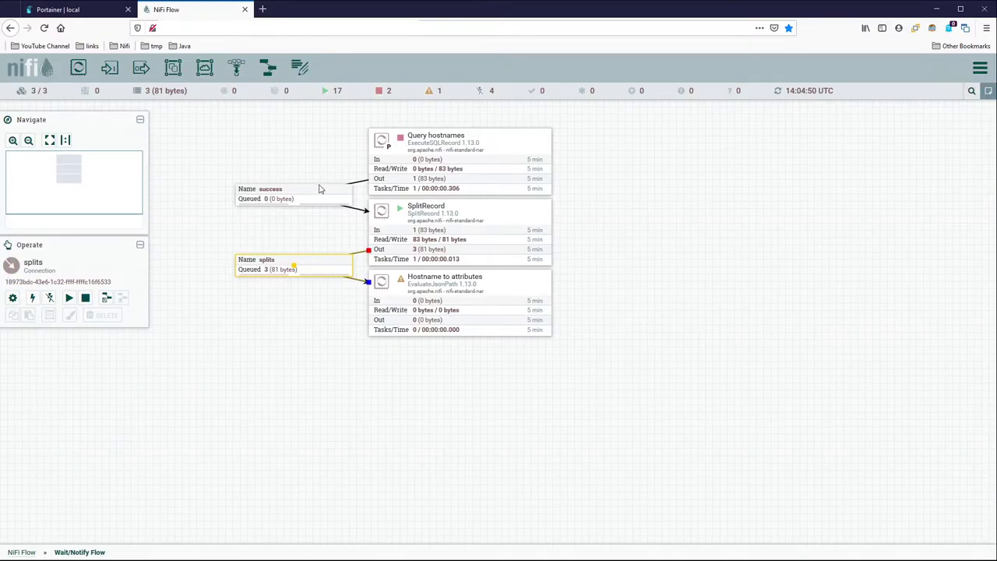
# Add a RouteOnAttribute processor to the canvas below the Hostname to attributes processor
pyautogui.click(243, 377)
pyautogui.moveTo(275, 421); pyautogui.dragTo(285, 358)
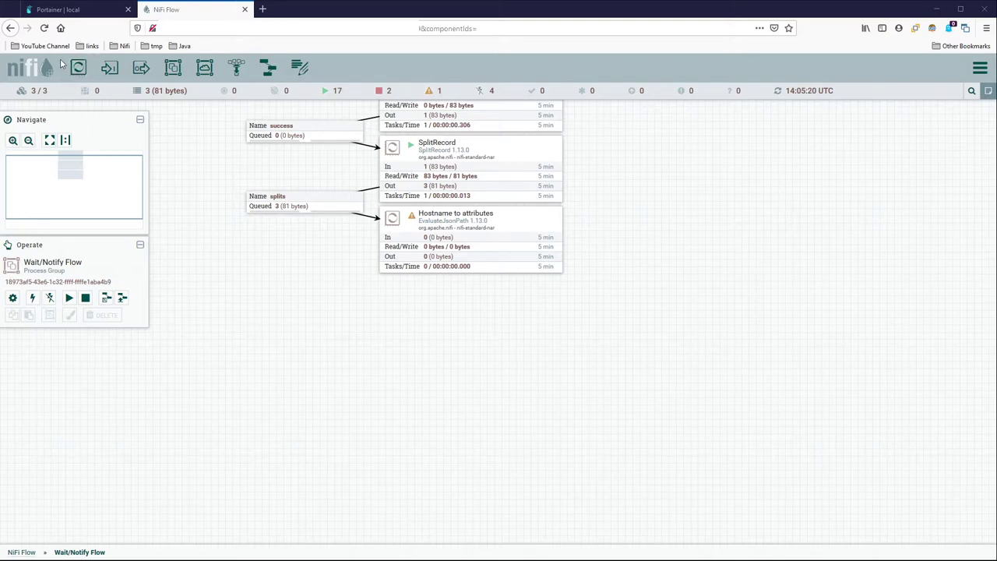
pyautogui.moveTo(78, 68); pyautogui.dragTo(427, 343)
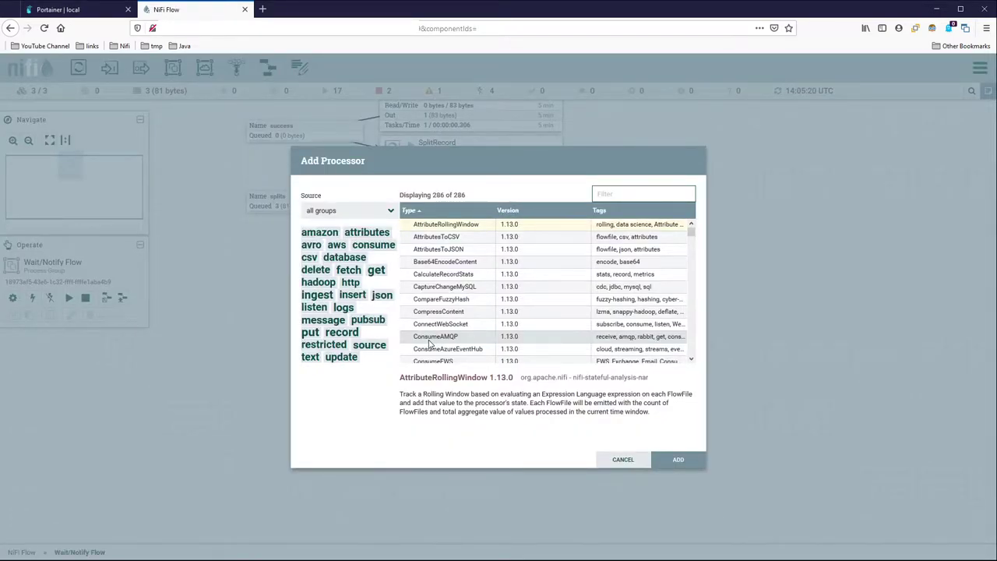
pyautogui.write('route')
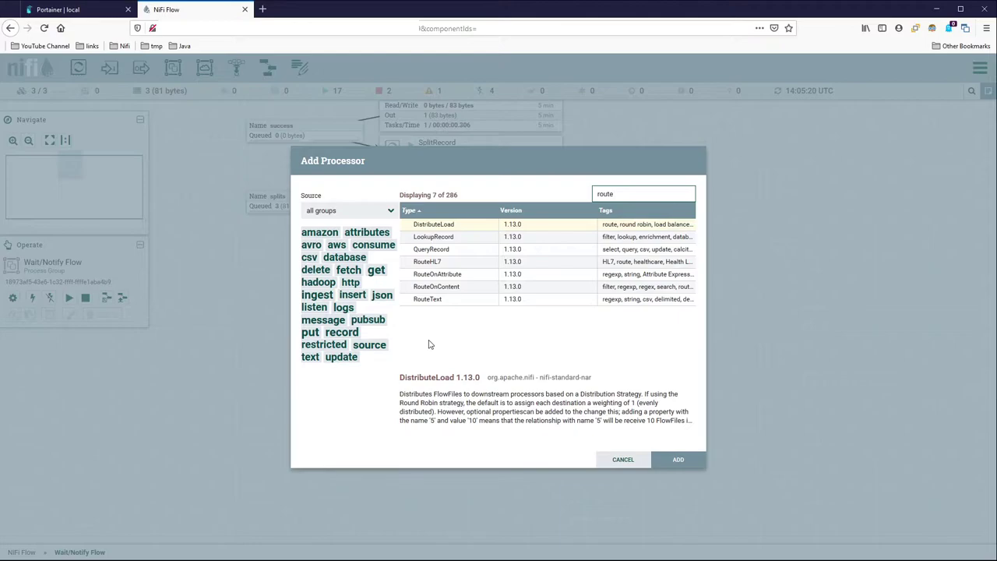
pyautogui.write('o')
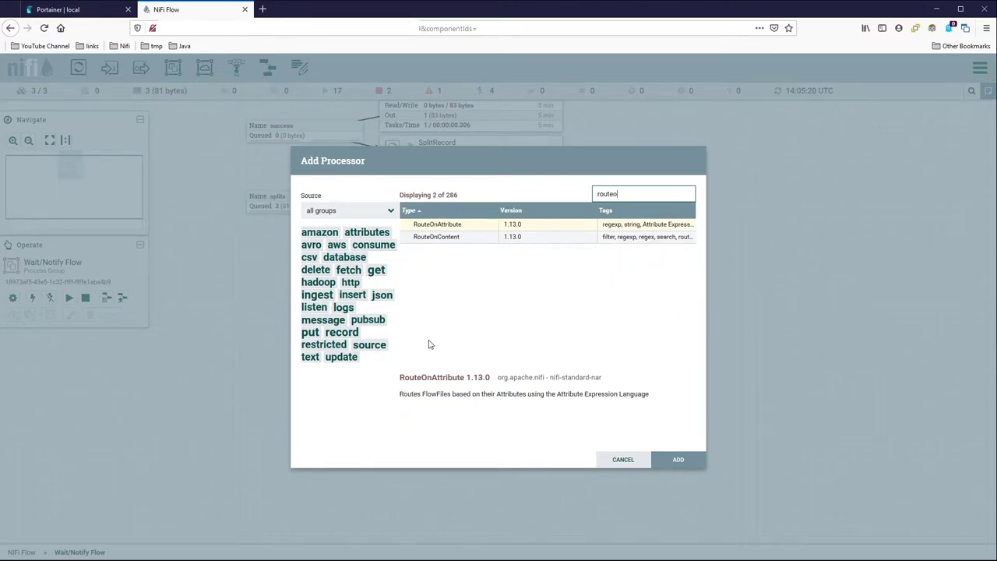
pyautogui.doubleClick(465, 225)
# Connect Hostname to attributes to RouteOnAttribute through the matched relationship and place RouteOnAttribute closely beneath it, with the connection routed around the left side
pyautogui.moveTo(473, 242); pyautogui.dragTo(529, 375)
pyautogui.click(328, 302)
pyautogui.click(663, 444)
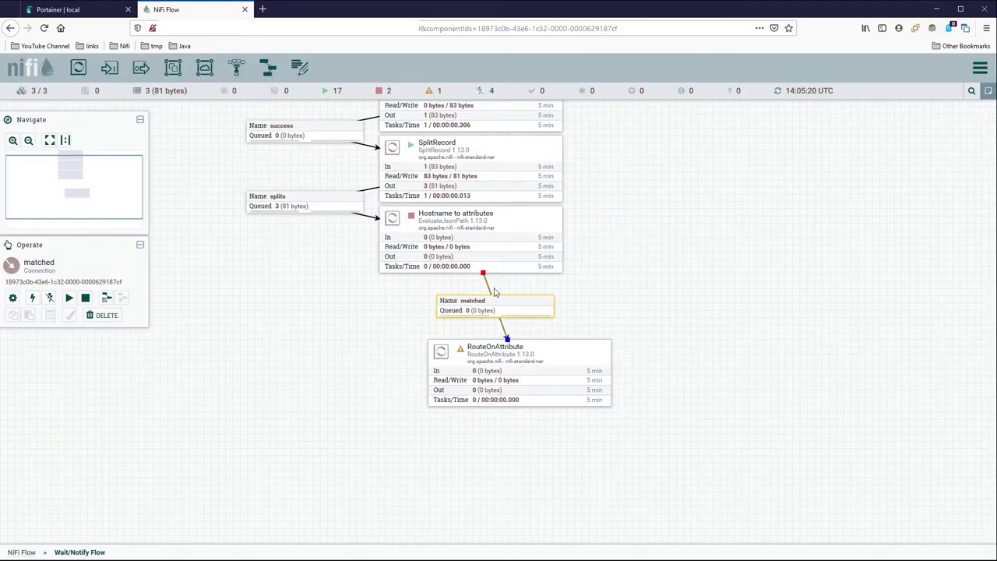
pyautogui.moveTo(495, 306); pyautogui.dragTo(310, 278)
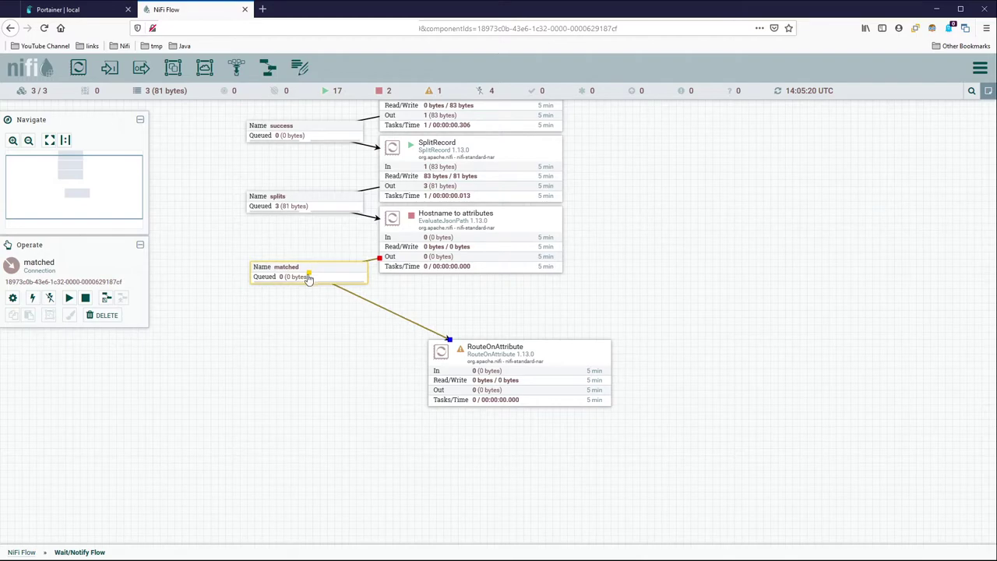
pyautogui.moveTo(566, 351); pyautogui.dragTo(512, 292)
# Rename the RouteOnAttribute processor to "Route on to drop/create flow"
pyautogui.doubleClick(512, 292)
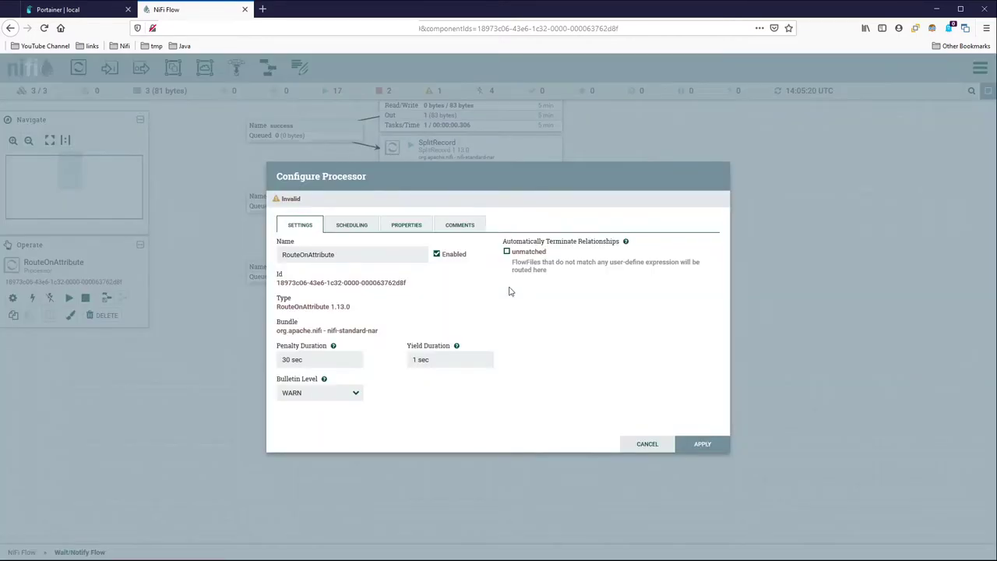
pyautogui.doubleClick(362, 255)
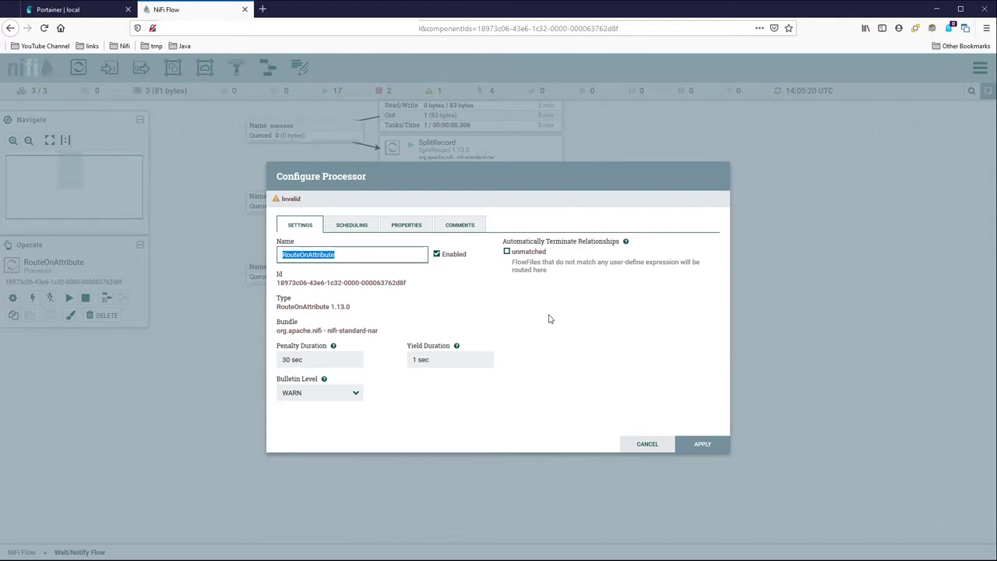
pyautogui.write('Route on to drop/create flow')
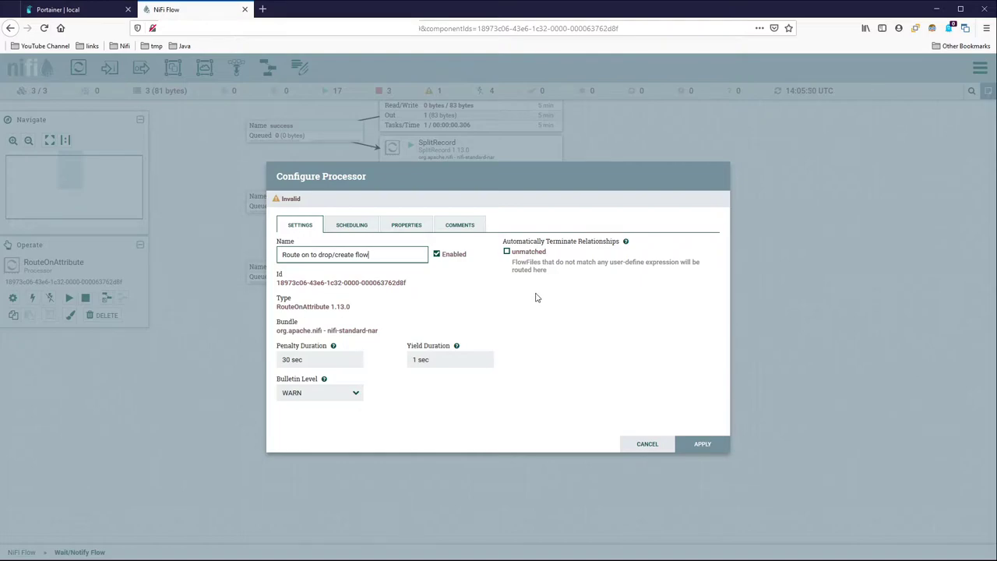
# Add a routing property named drop flow with the value ${src_hostname:equals("3cb72b8ad320")} and apply the processor configuration
pyautogui.click(350, 227)
pyautogui.click(402, 230)
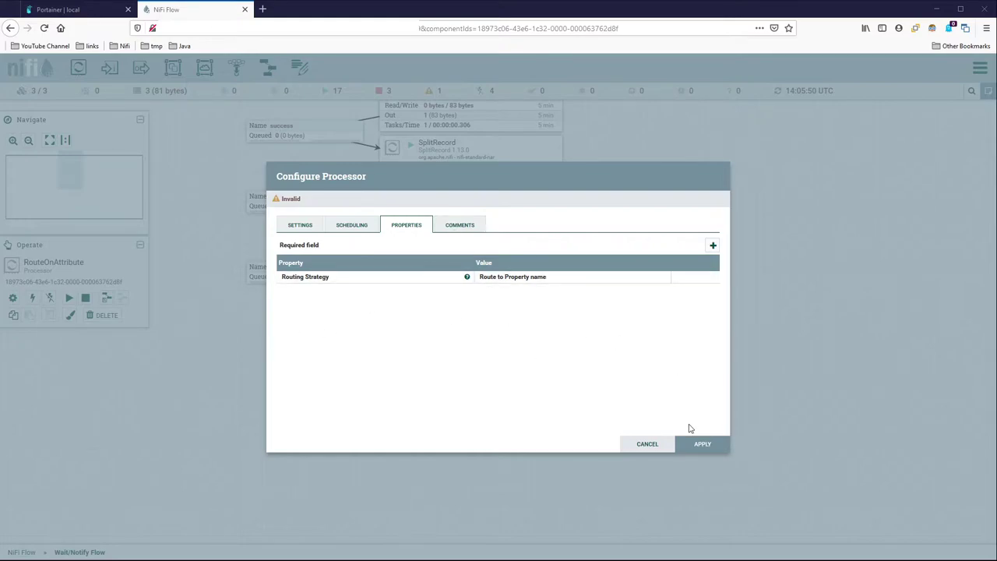
pyautogui.click(712, 245)
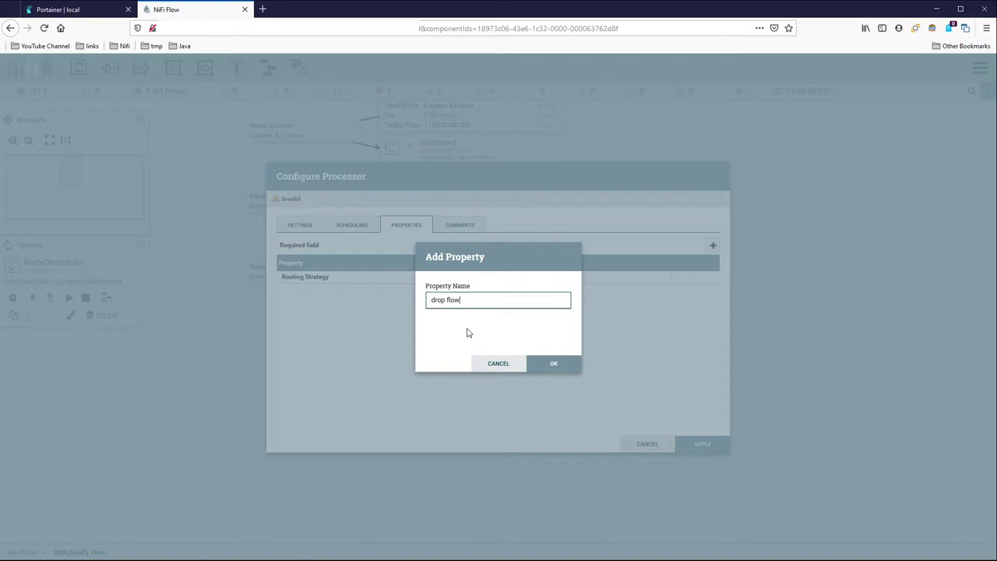
pyautogui.click(553, 363)
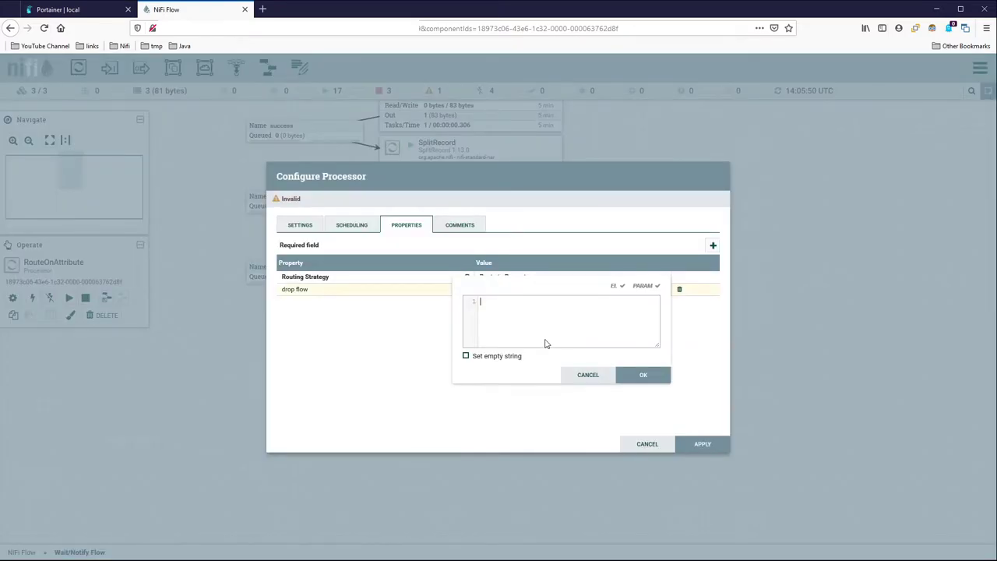
pyautogui.write('${src_hostname:equals("3cb72b8ad320")}')
pyautogui.doubleClick(515, 302)
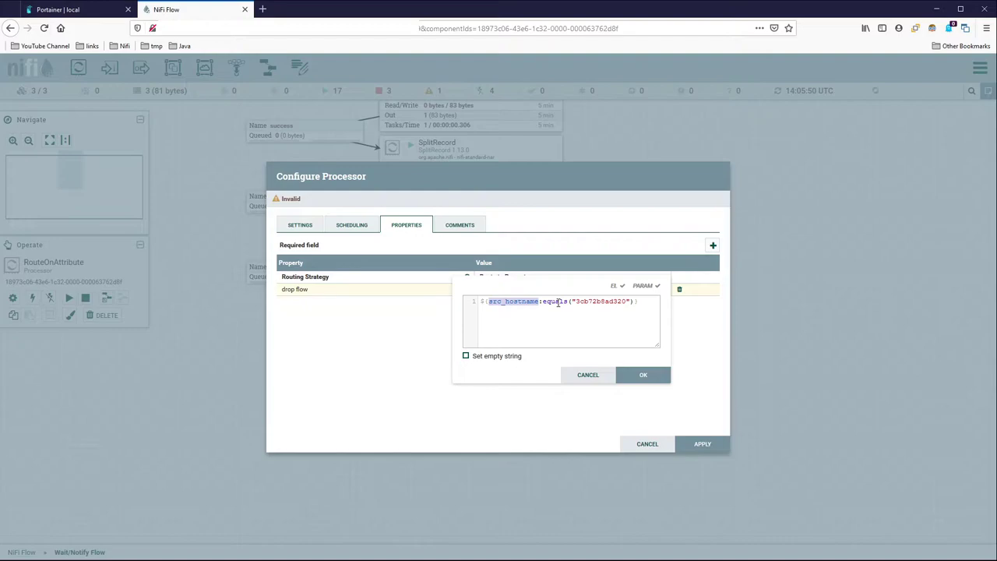
pyautogui.doubleClick(558, 302)
pyautogui.doubleClick(607, 302)
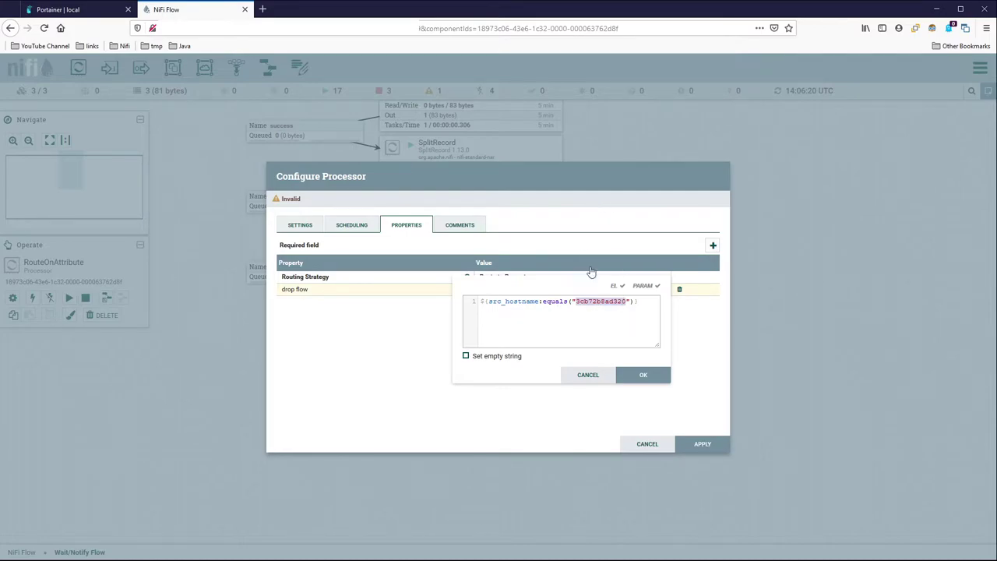
pyautogui.click(656, 377)
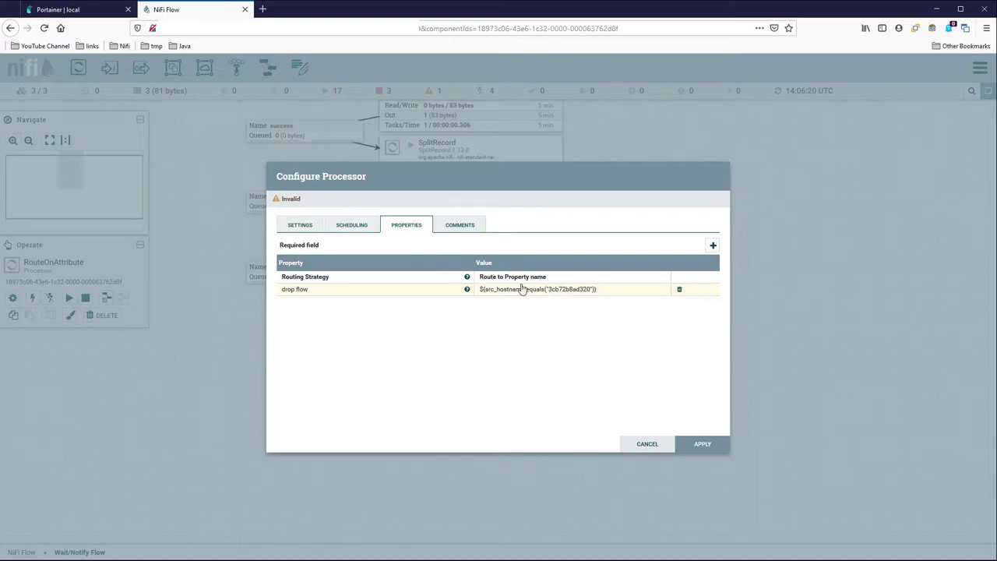
pyautogui.click(701, 445)
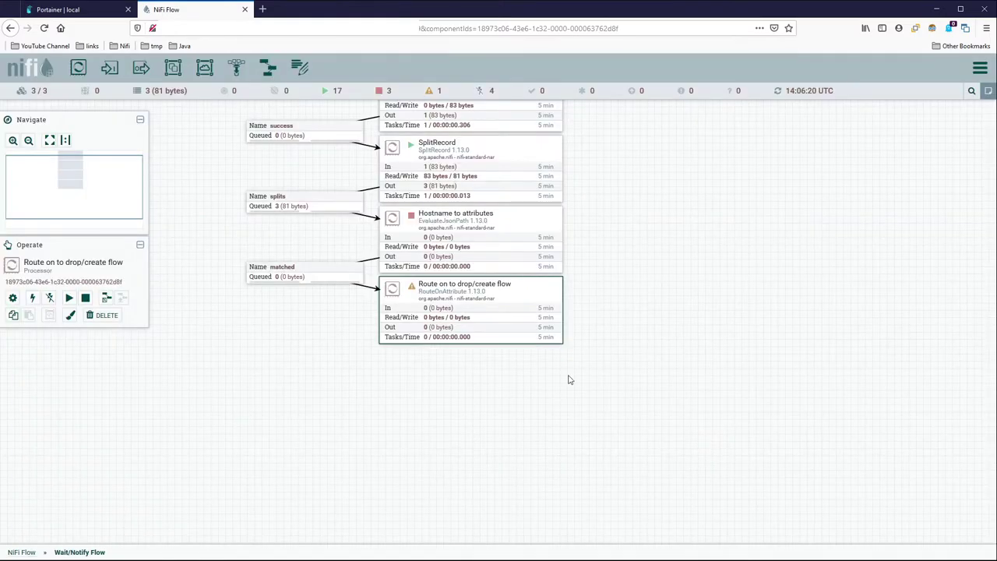
# Add a QueryCassandra processor to the canvas, below and to the left of the routing processor
pyautogui.moveTo(528, 407); pyautogui.dragTo(635, 269)
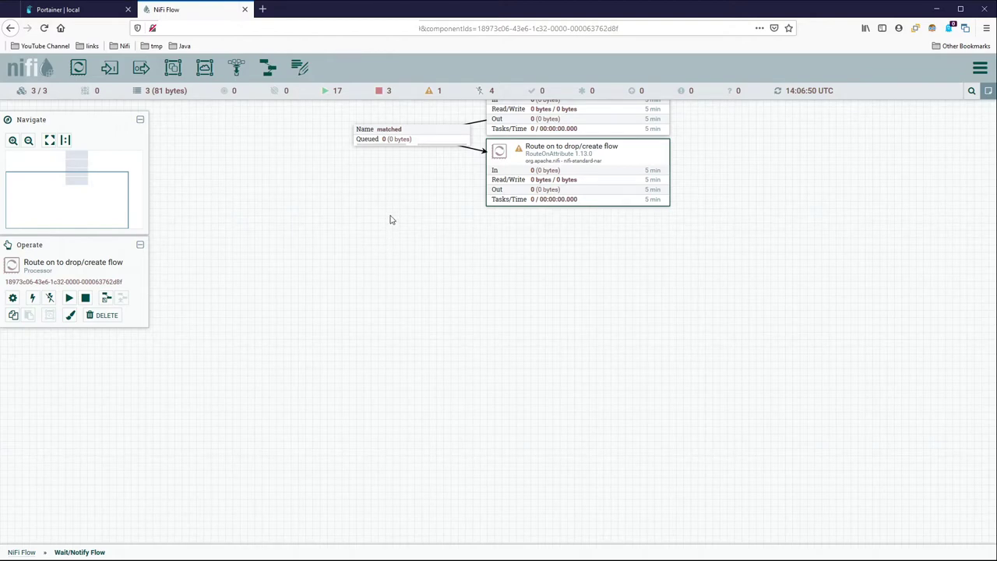
pyautogui.moveTo(340, 269); pyautogui.dragTo(359, 251)
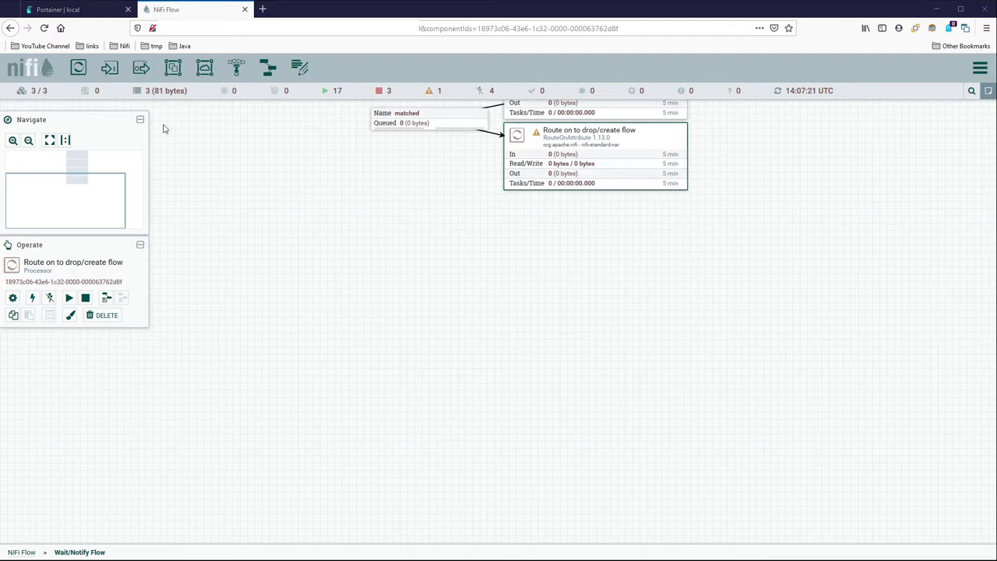
pyautogui.moveTo(78, 67); pyautogui.dragTo(285, 267)
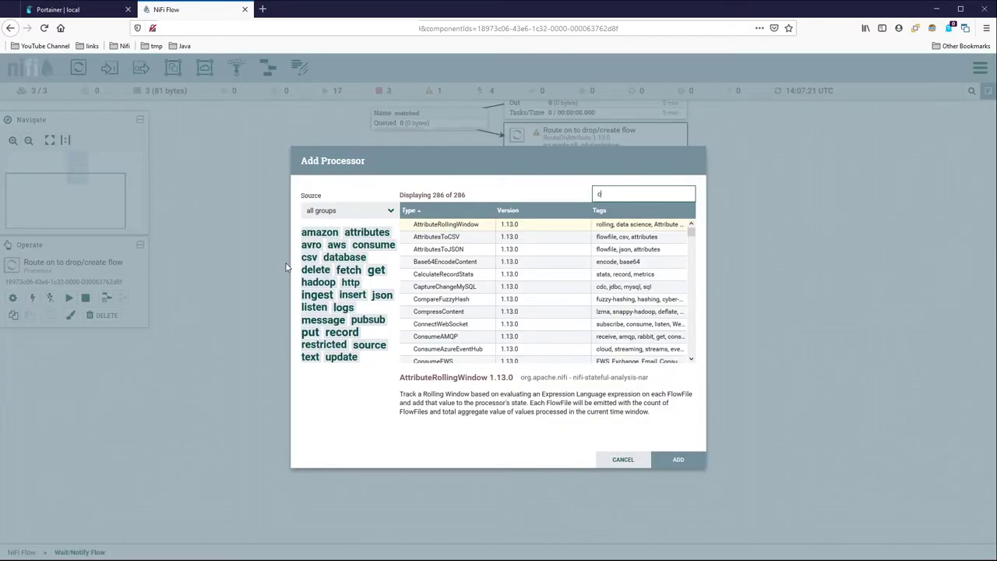
pyautogui.write('cassa')
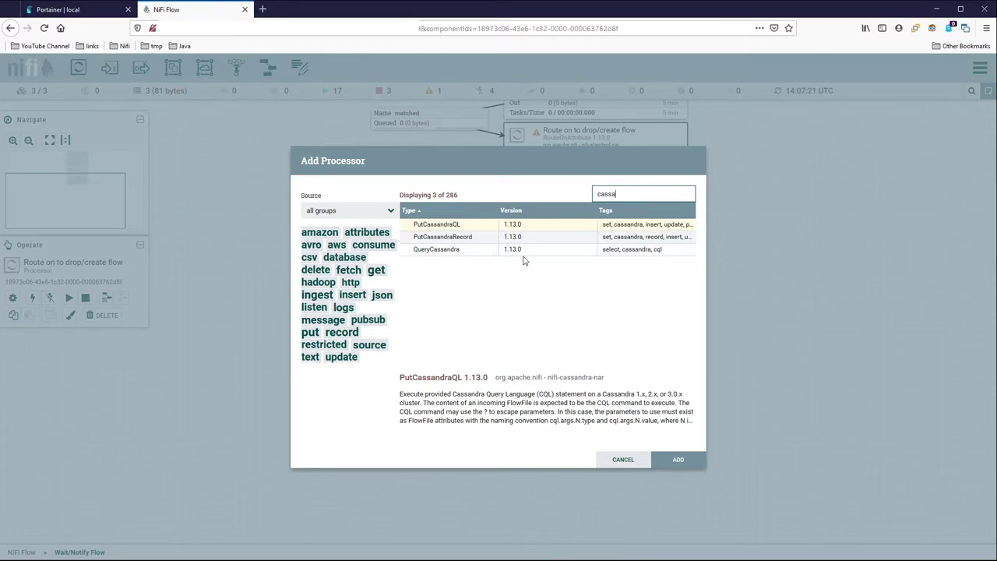
pyautogui.doubleClick(474, 250)
pyautogui.moveTo(424, 279); pyautogui.dragTo(378, 247)
pyautogui.moveTo(512, 285)
pyautogui.mouseDown()
pyautogui.moveTo(571, 252)
pyautogui.moveTo(503, 299)
pyautogui.mouseUp()
# Connect the Route on to drop/create flow processor to QueryCassandra through the drop flow relationship
pyautogui.moveTo(621, 189); pyautogui.dragTo(388, 288)
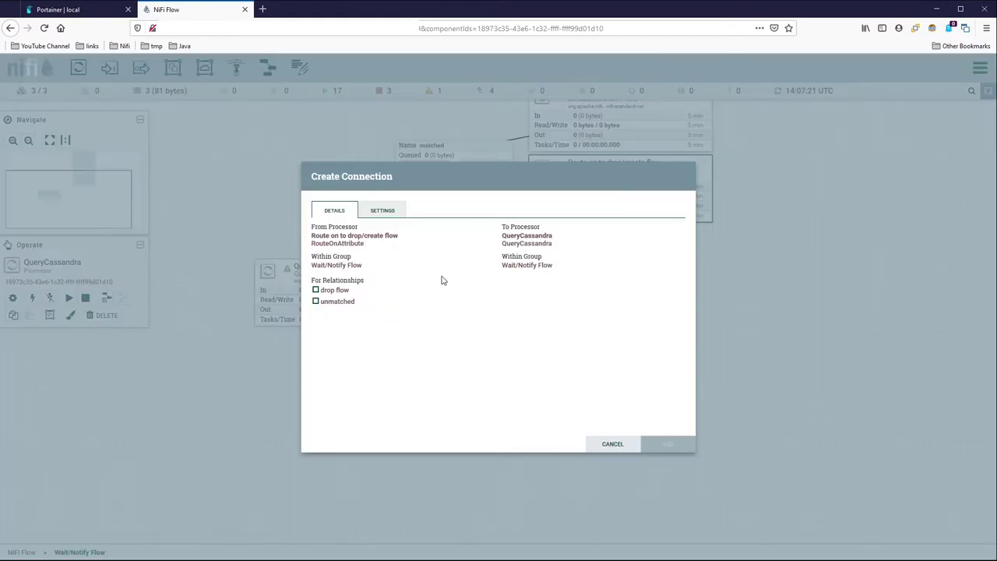
pyautogui.click(317, 291)
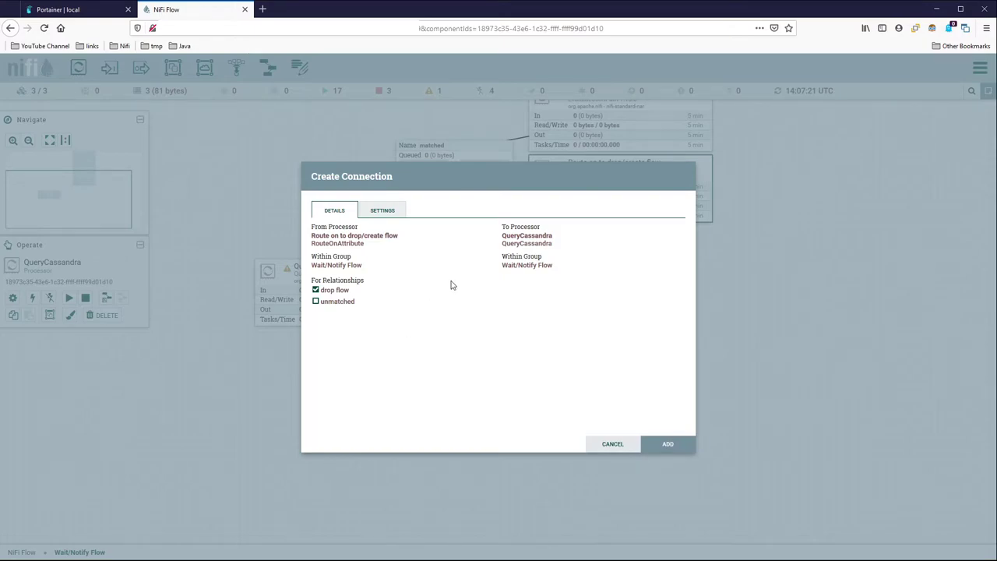
pyautogui.click(666, 444)
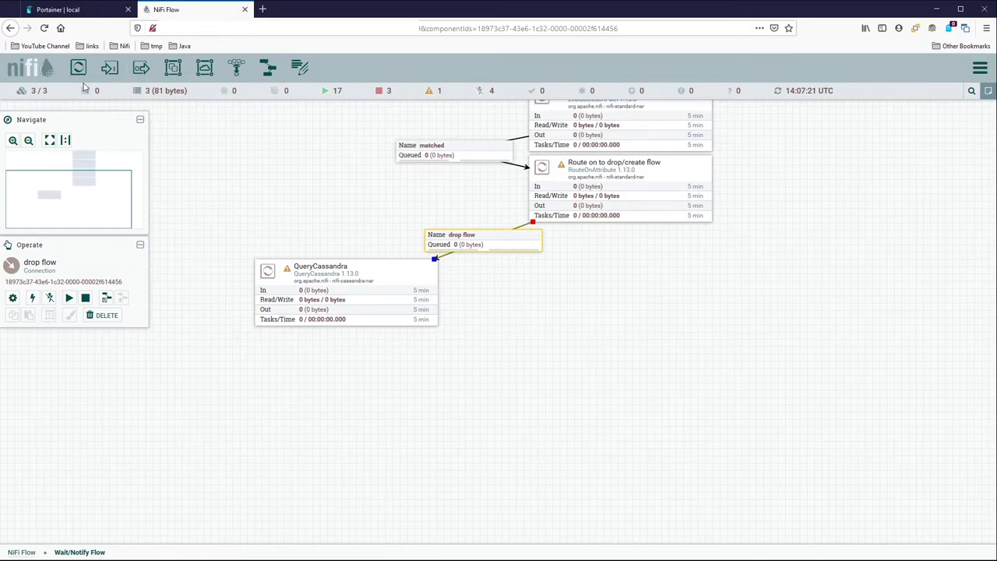
# Add a Wait processor to the canvas, below and to the right of the routing processor
pyautogui.moveTo(416, 310); pyautogui.dragTo(568, 370)
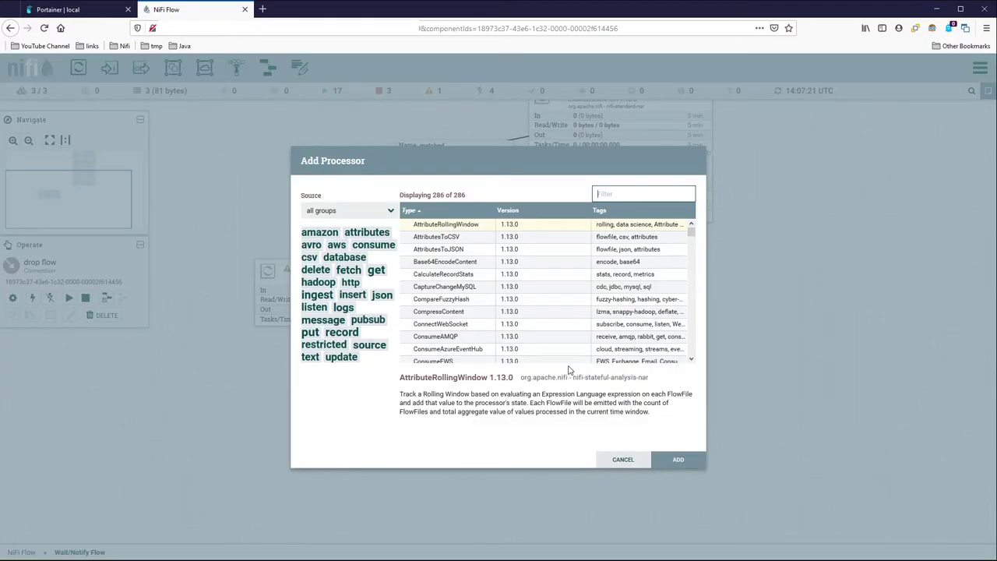
pyautogui.write('wait')
pyautogui.press('Return')
pyautogui.moveTo(798, 302); pyautogui.dragTo(583, 337)
pyautogui.moveTo(500, 414); pyautogui.dragTo(686, 286)
# Connect the Route on to drop/create flow processor to Wait through both the drop flow and unmatched relationships
pyautogui.moveTo(424, 228); pyautogui.dragTo(645, 313)
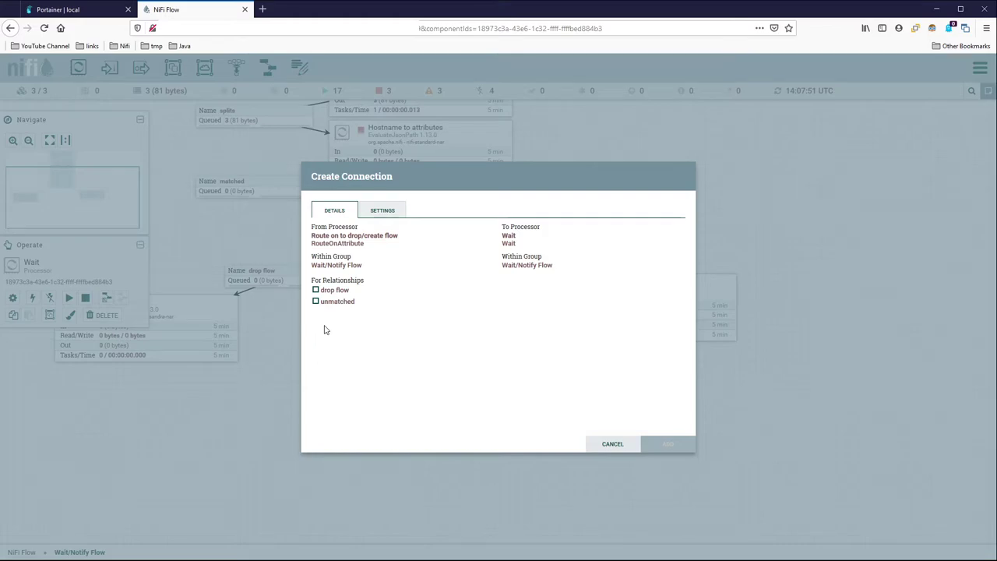
pyautogui.click(333, 291)
pyautogui.click(335, 302)
pyautogui.click(661, 443)
# Arrange the Wait and QueryCassandra branches evenly below the routing processor, with each connection label directly above its destination processor
pyautogui.moveTo(696, 296); pyautogui.dragTo(731, 321)
pyautogui.click(514, 268)
pyautogui.moveTo(514, 268); pyautogui.dragTo(642, 273)
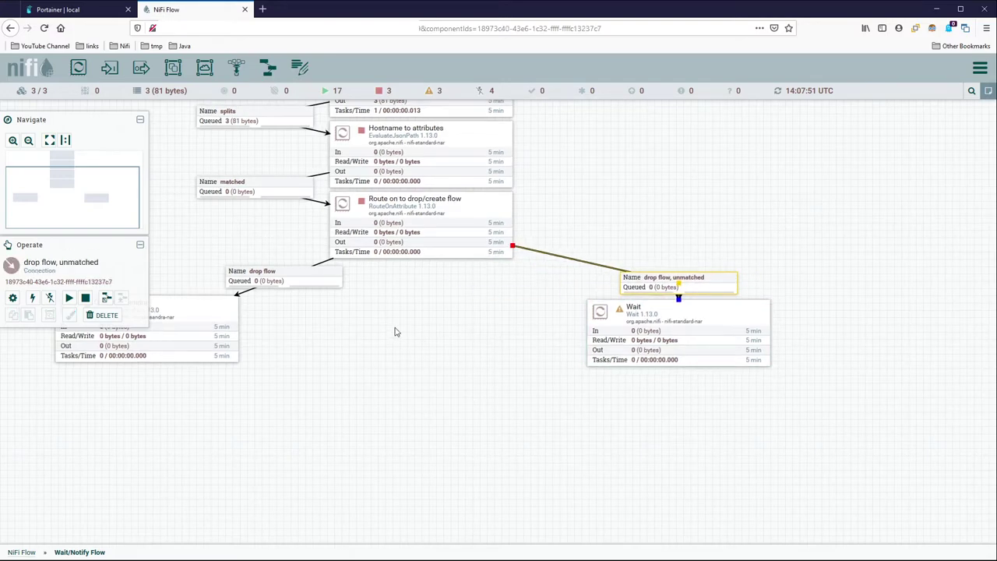
pyautogui.moveTo(389, 326); pyautogui.dragTo(471, 357)
pyautogui.moveTo(366, 312); pyautogui.dragTo(260, 340)
pyautogui.click(260, 336)
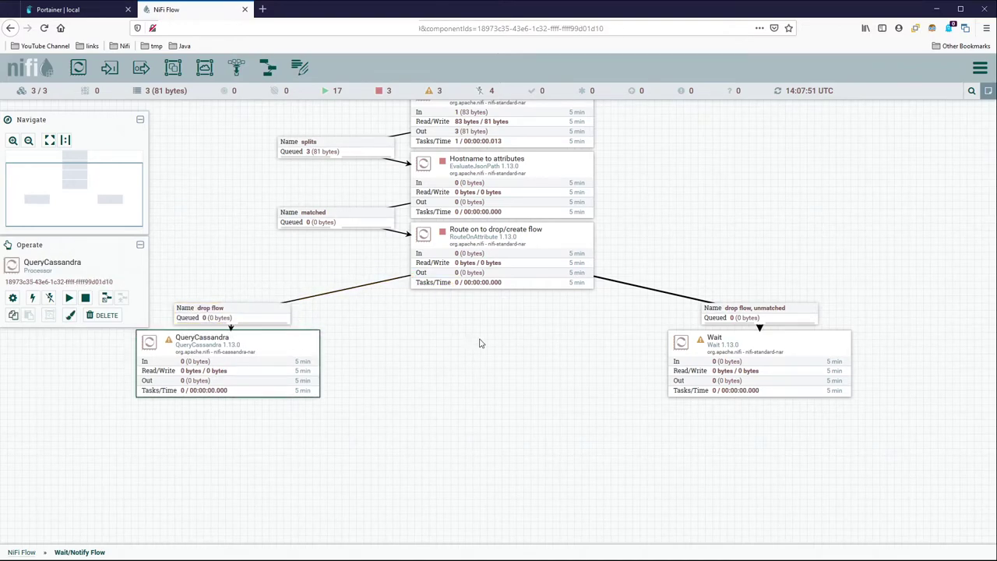
# Bend both outgoing connections of the Route on to drop/create flow processor at a shared point directly beneath it
pyautogui.click(374, 285)
pyautogui.moveTo(374, 285); pyautogui.dragTo(505, 313)
pyautogui.click(660, 292)
pyautogui.moveTo(660, 292); pyautogui.dragTo(505, 316)
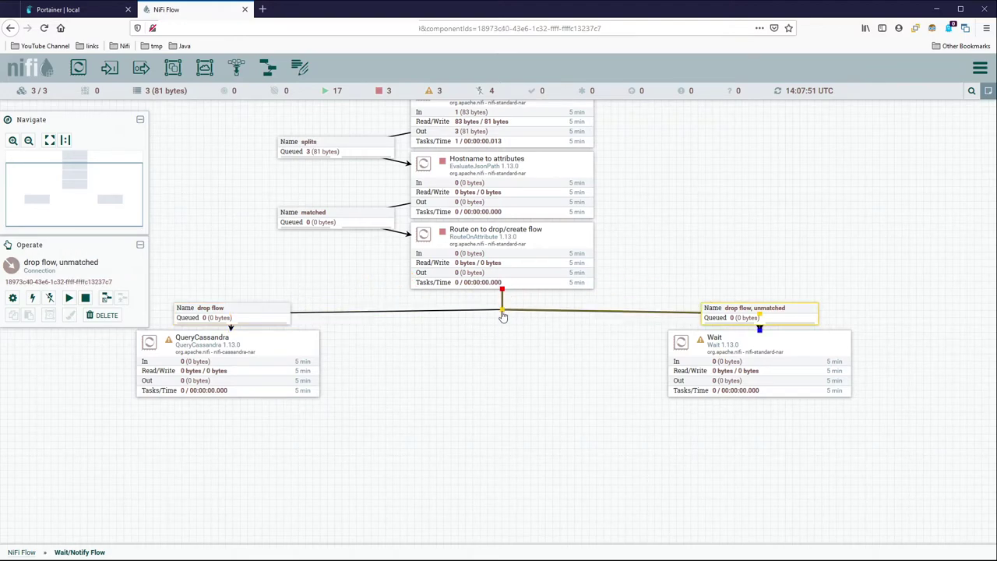
# Straighten both connection lines by raising their labels slightly, and center the QueryCassandra processor under its drop flow label
pyautogui.click(560, 349)
pyautogui.moveTo(569, 365); pyautogui.dragTo(423, 372)
pyautogui.click(611, 324)
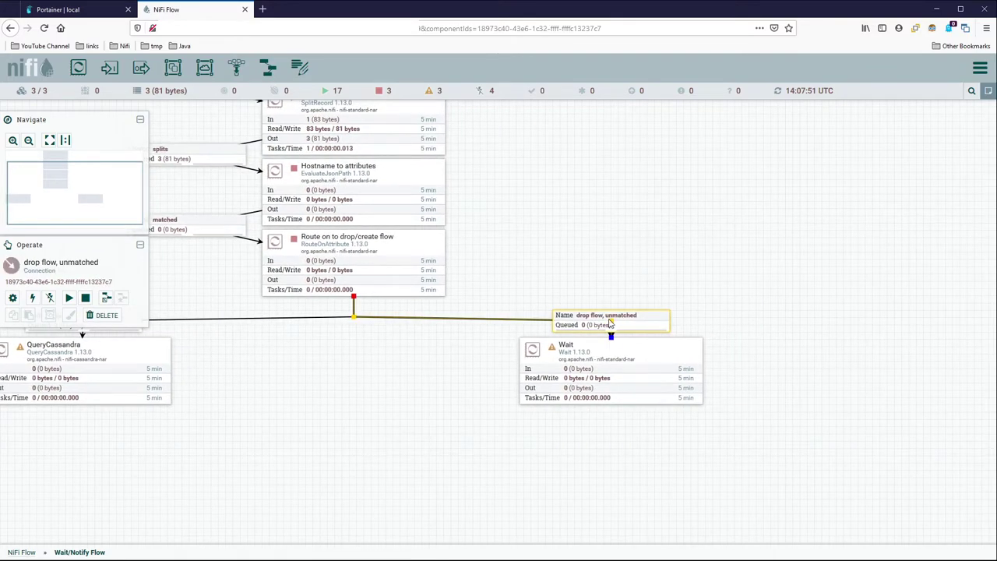
pyautogui.moveTo(611, 325); pyautogui.dragTo(612, 320)
pyautogui.click(327, 387)
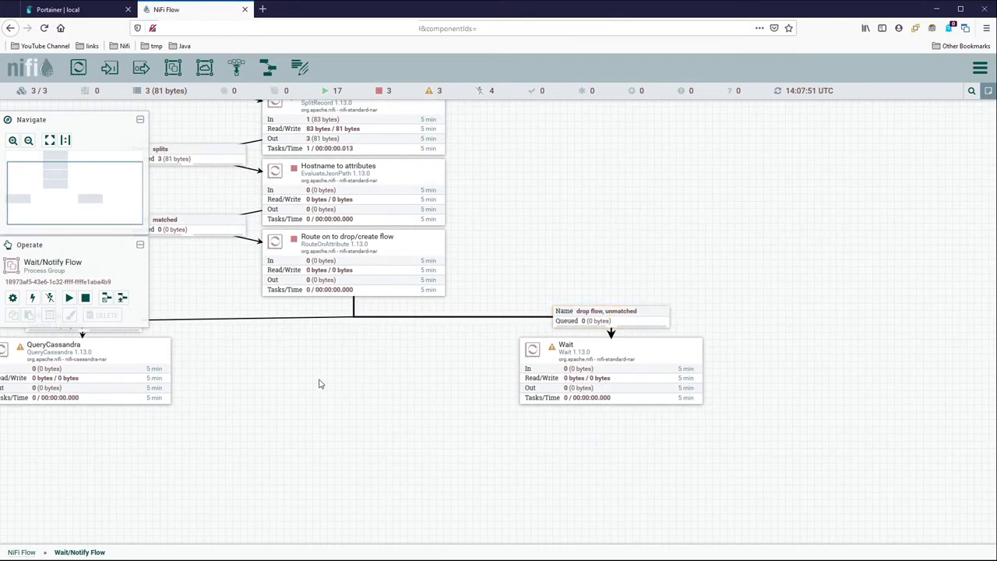
pyautogui.moveTo(327, 387); pyautogui.dragTo(567, 374)
pyautogui.click(381, 330)
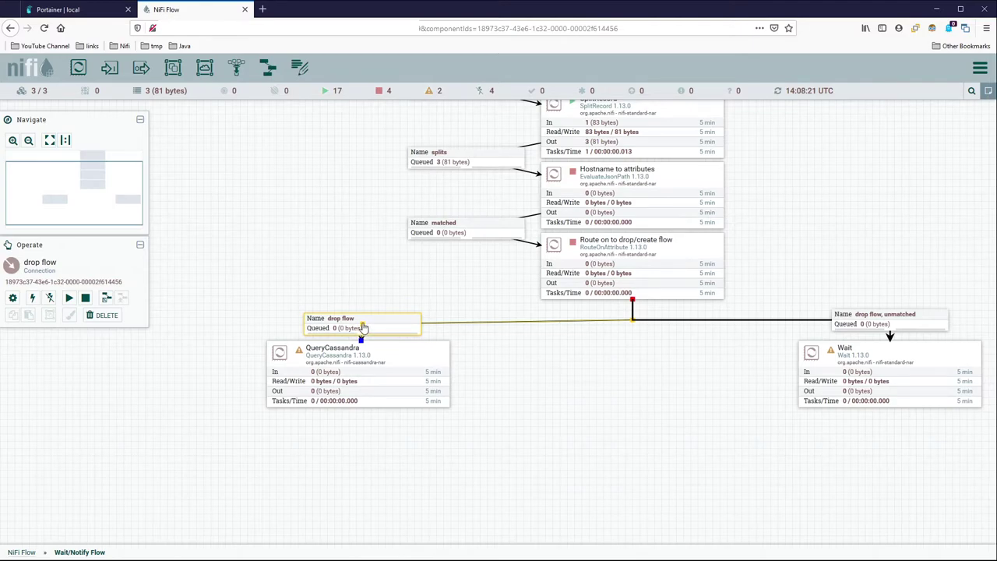
pyautogui.moveTo(363, 331); pyautogui.dragTo(363, 326)
pyautogui.click(545, 375)
pyautogui.click(388, 373)
pyautogui.click(505, 392)
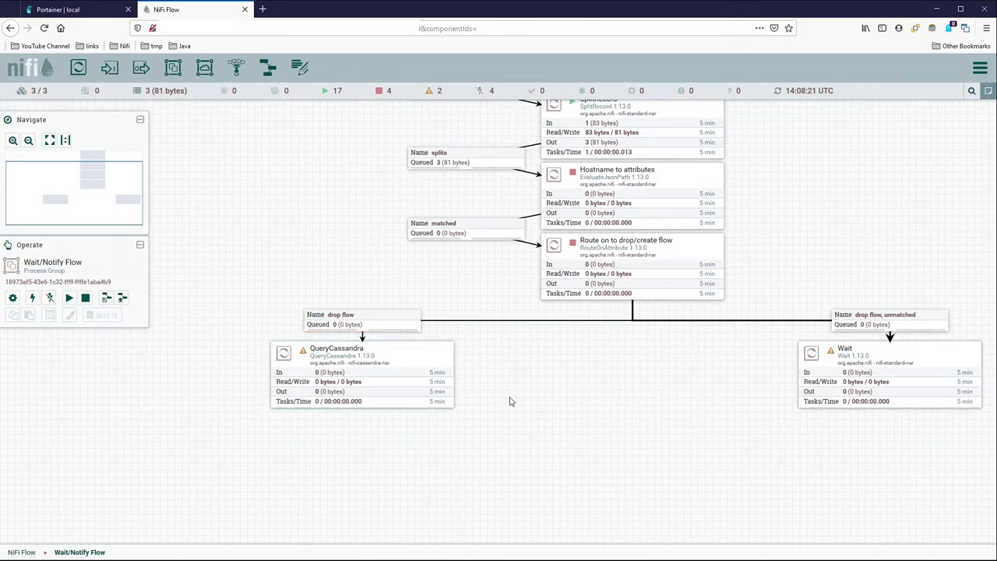
# List the flowfiles in the splits queue and view the hostname content of the first one
pyautogui.moveTo(546, 443); pyautogui.dragTo(544, 371)
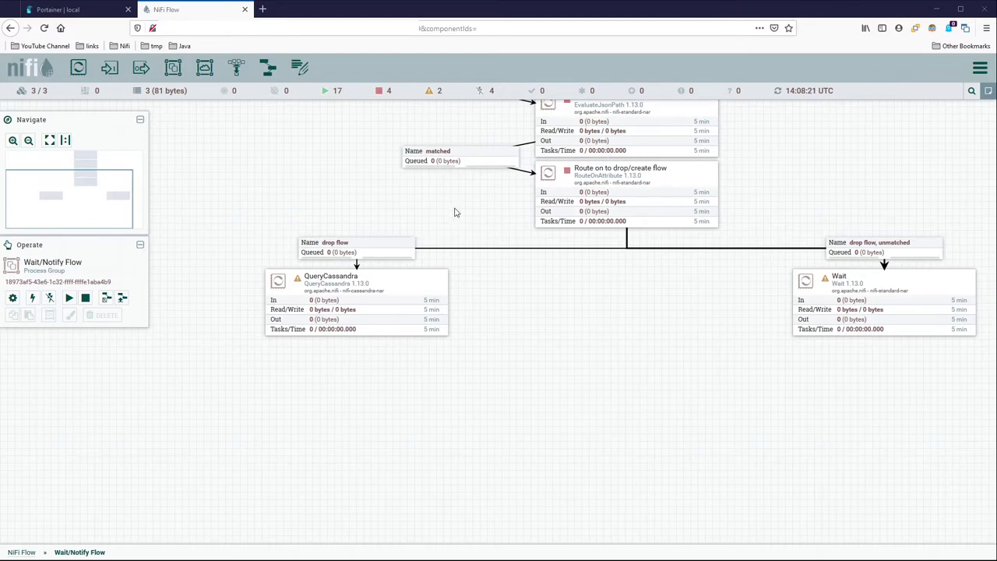
pyautogui.moveTo(450, 216); pyautogui.dragTo(374, 304)
pyautogui.rightClick(387, 175)
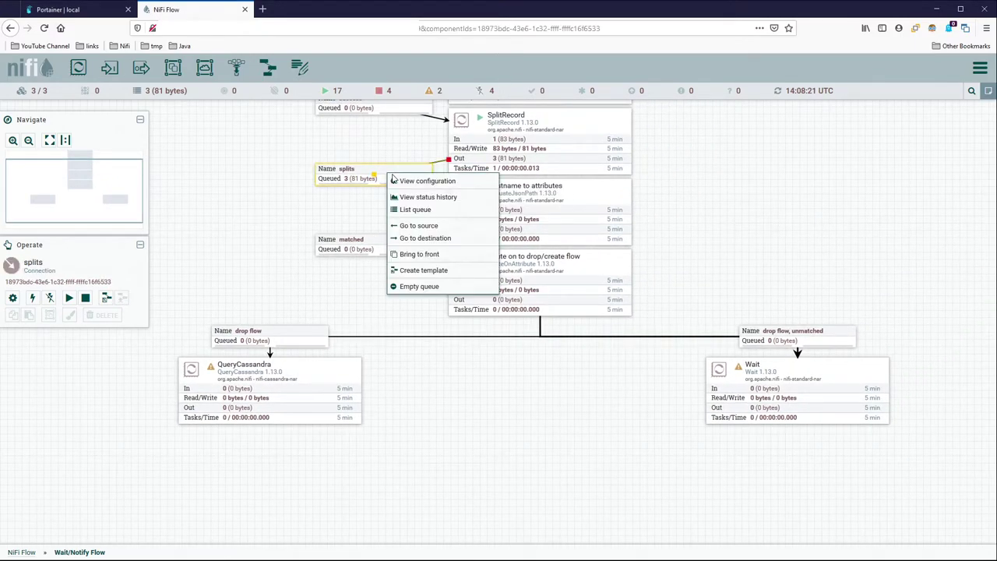
pyautogui.click(432, 213)
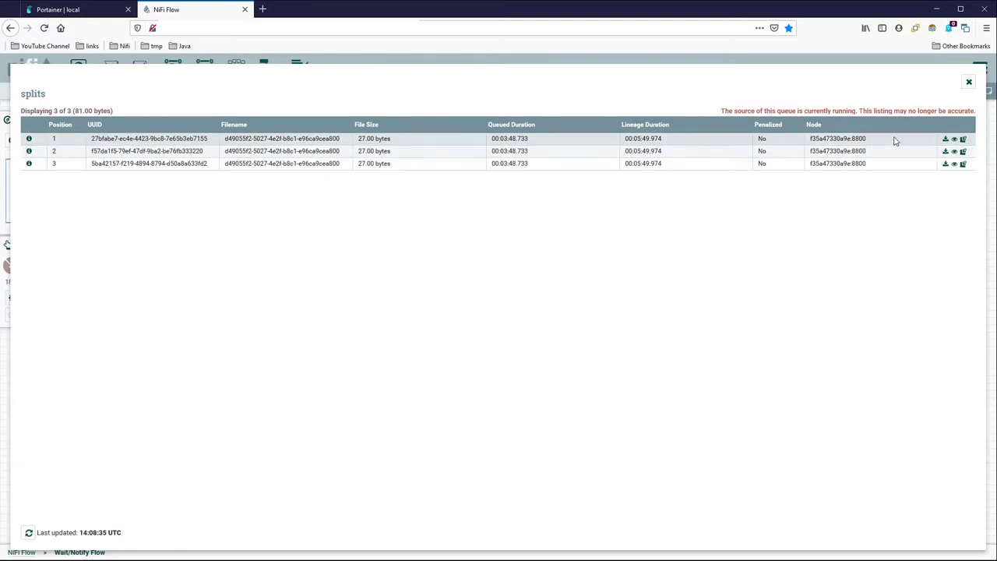
pyautogui.click(954, 139)
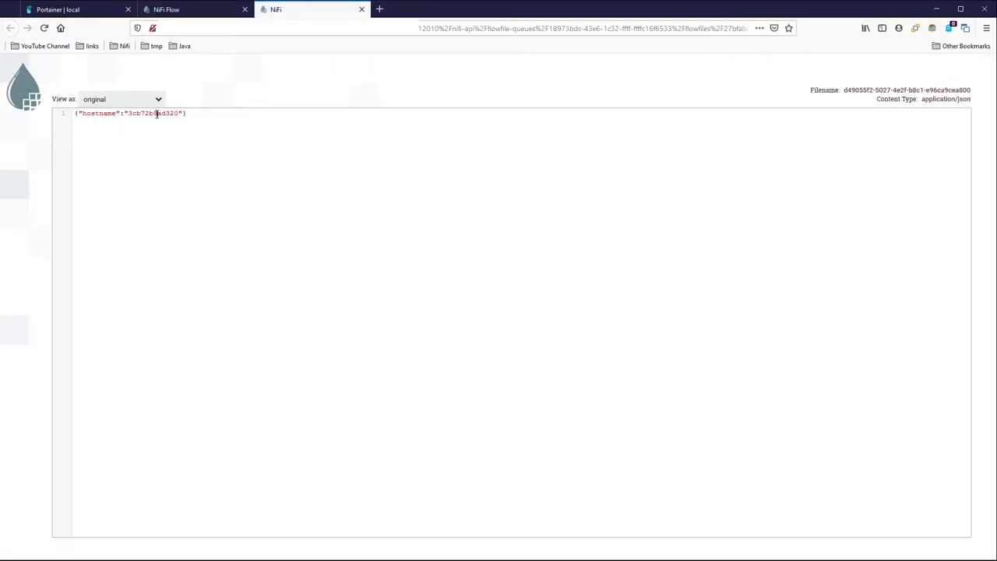
pyautogui.doubleClick(156, 113)
pyautogui.click(361, 9)
# View the hostname content of the second and third flowfiles, and close the splits queue listing
pyautogui.hotkey('ctrl', 't')
pyautogui.write('abo')
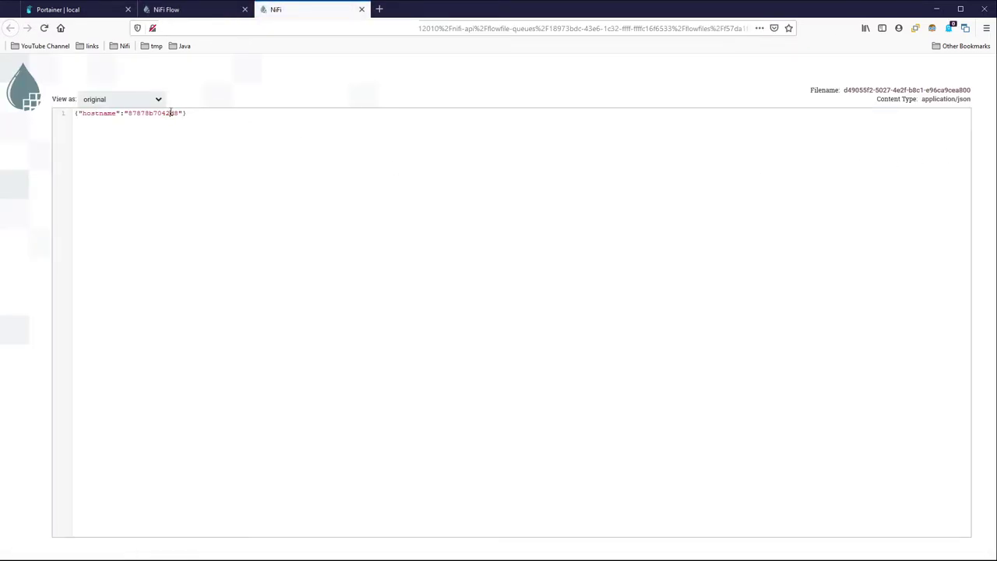
pyautogui.doubleClick(169, 114)
pyautogui.click(361, 9)
pyautogui.click(955, 165)
pyautogui.doubleClick(143, 113)
pyautogui.click(361, 10)
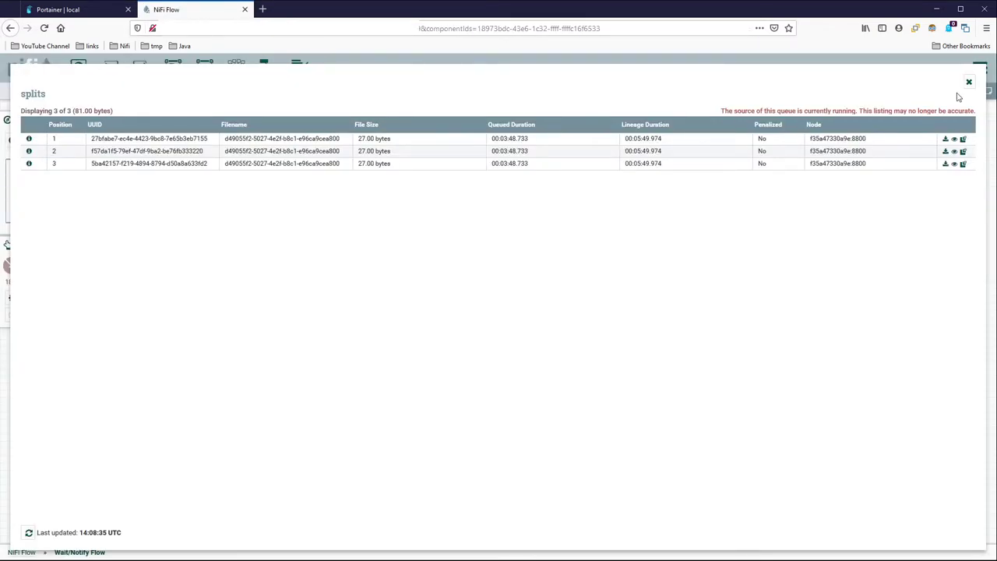
pyautogui.click(972, 87)
# Open the QueryCassandra processor's configuration and rename it Drop jrnl."3cb72b8ad320"
pyautogui.click(433, 384)
pyautogui.moveTo(434, 385); pyautogui.dragTo(426, 222)
pyautogui.moveTo(450, 283); pyautogui.dragTo(429, 238)
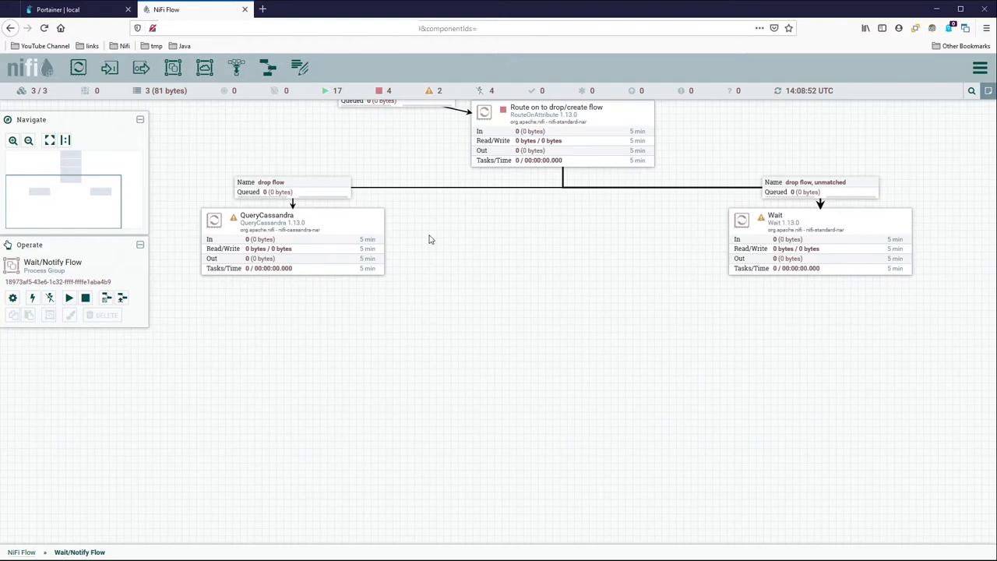
pyautogui.doubleClick(330, 225)
pyautogui.click(313, 226)
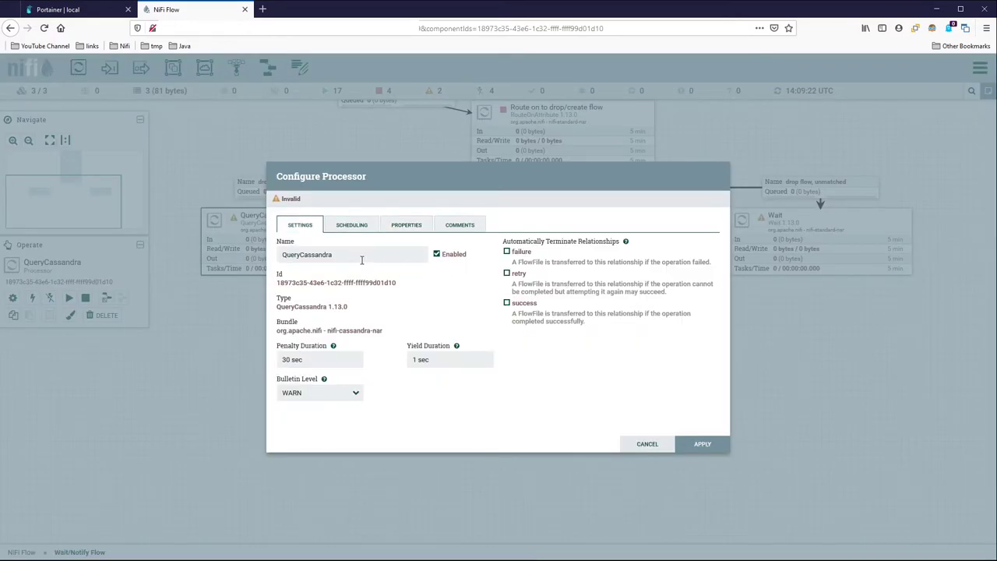
pyautogui.moveTo(362, 260); pyautogui.dragTo(244, 250)
pyautogui.hotkey('alt', 'Tab')
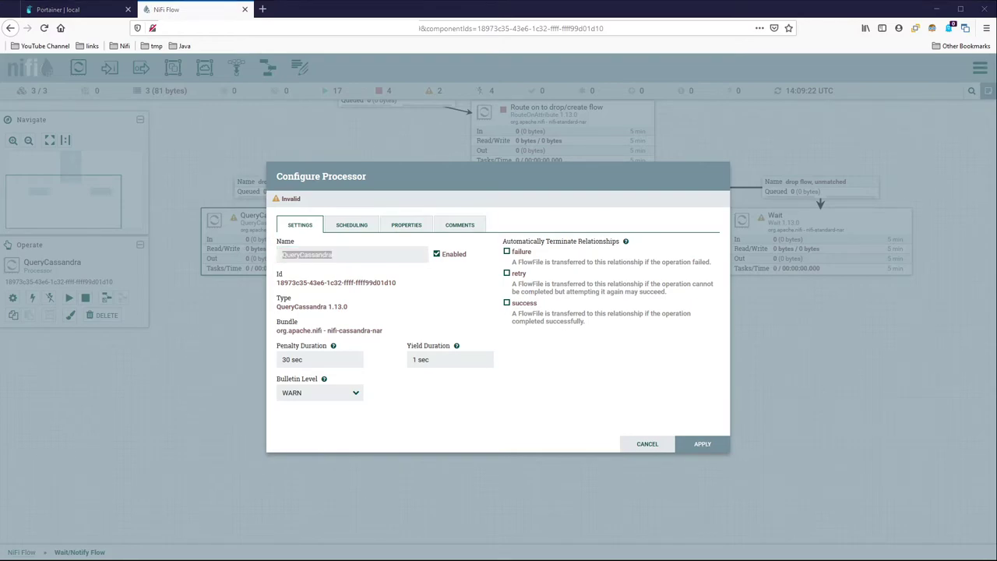
pyautogui.click(312, 258)
pyautogui.hotkey('ctrl', 'a')
pyautogui.write('Drop jrnl:"3cb72b8ad320"')
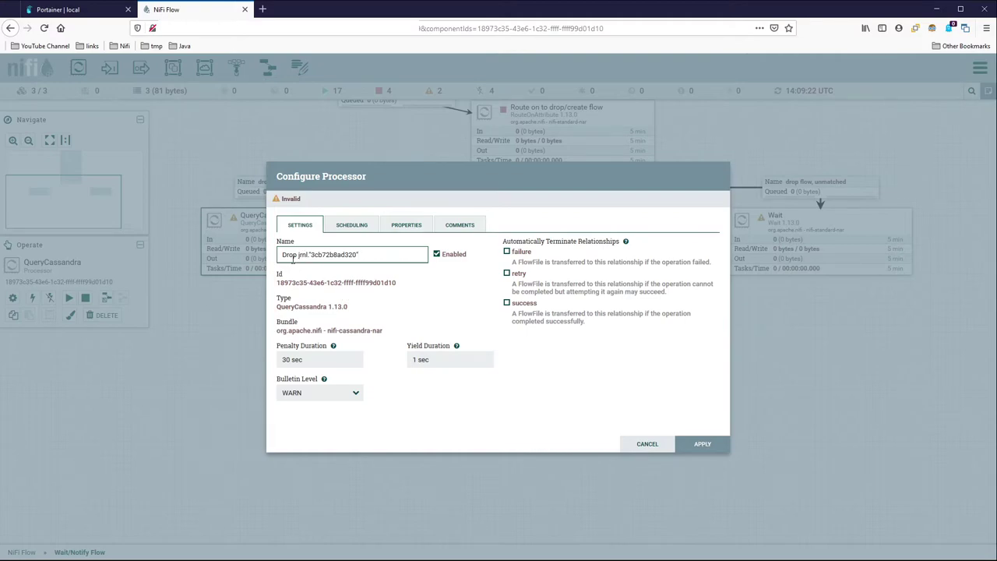
pyautogui.doubleClick(299, 256)
pyautogui.click(313, 268)
pyautogui.moveTo(313, 255); pyautogui.dragTo(356, 255)
# Set the processor's Cassandra Connection Provider property to CassandraSessionProvider
pyautogui.click(369, 229)
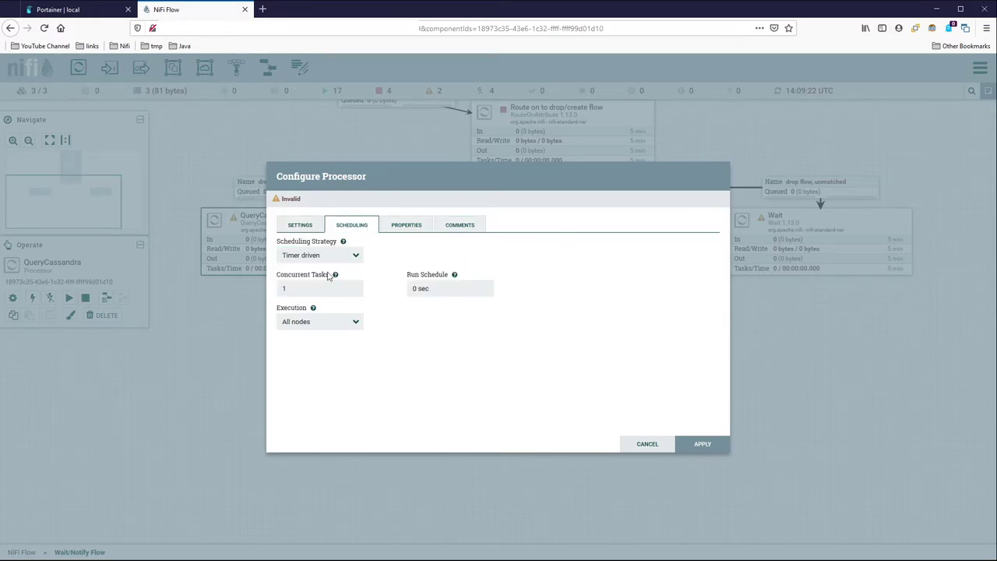
pyautogui.click(410, 229)
pyautogui.click(519, 277)
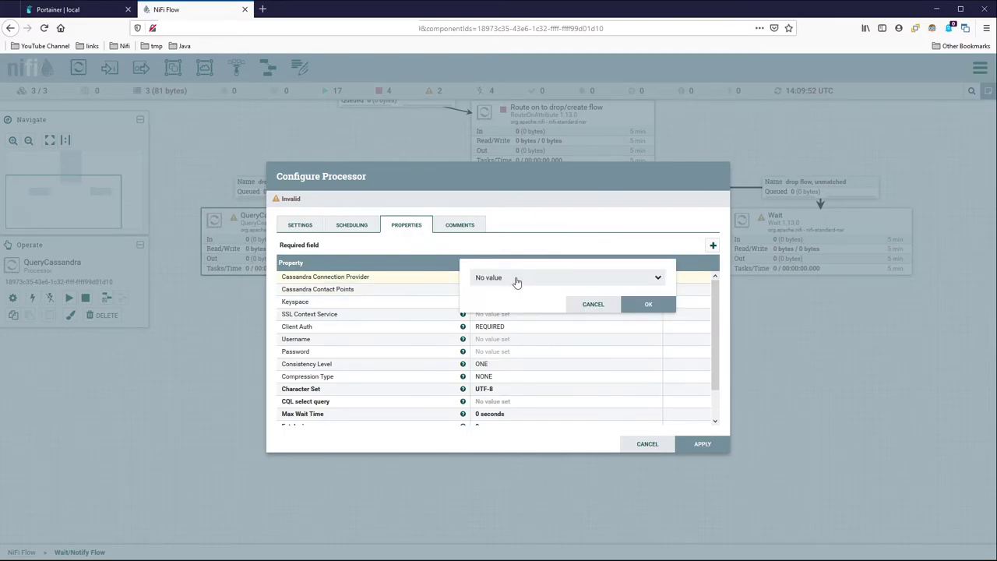
pyautogui.click(522, 279)
pyautogui.click(526, 295)
pyautogui.click(647, 305)
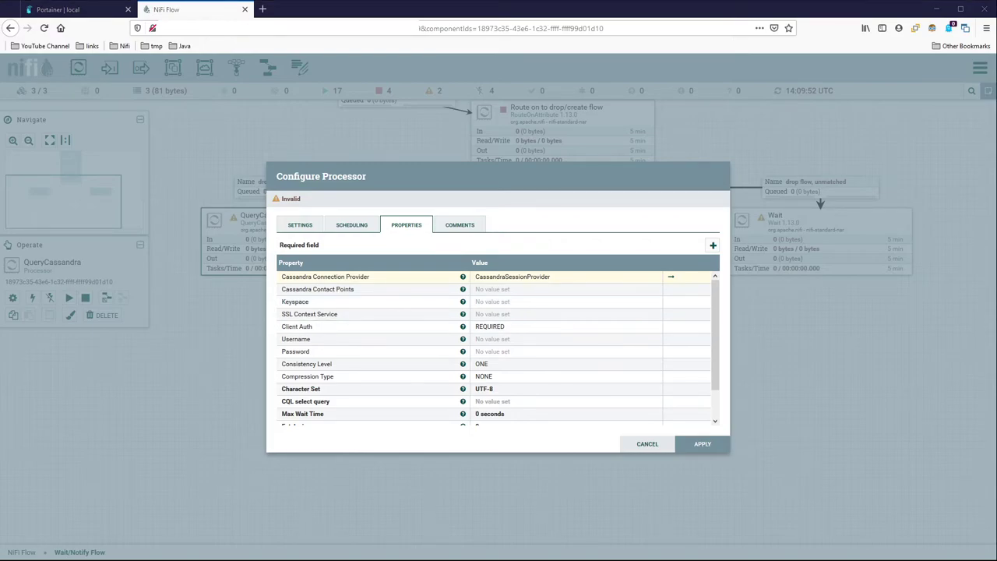
# Set the Keyspace property to jrnl."3cb72b8ad320"
pyautogui.click(515, 301)
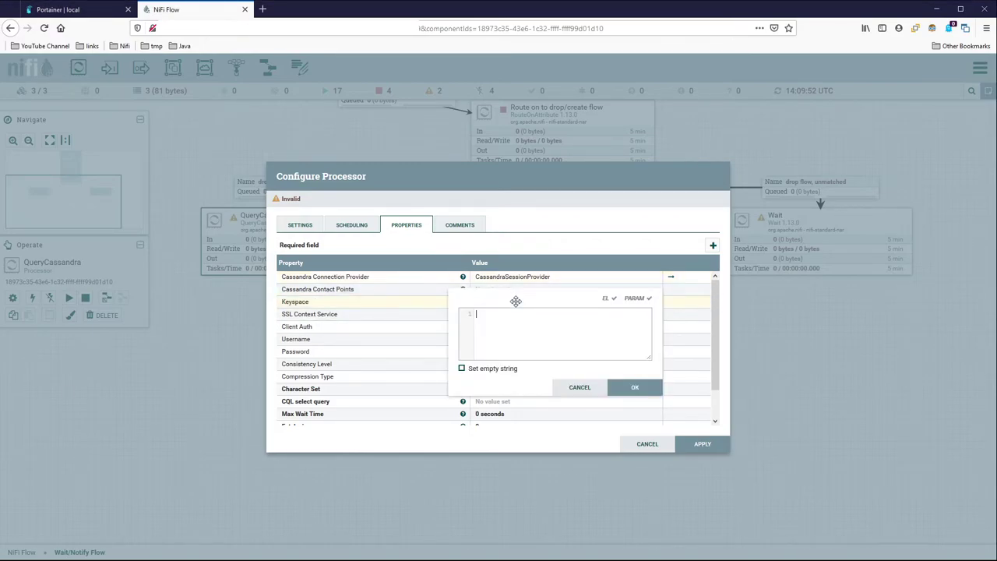
pyautogui.write('Drop jrnl."3cb72b8ad320"')
pyautogui.moveTo(502, 314); pyautogui.dragTo(445, 310)
pyautogui.press('BackSpace')
pyautogui.press('Return')
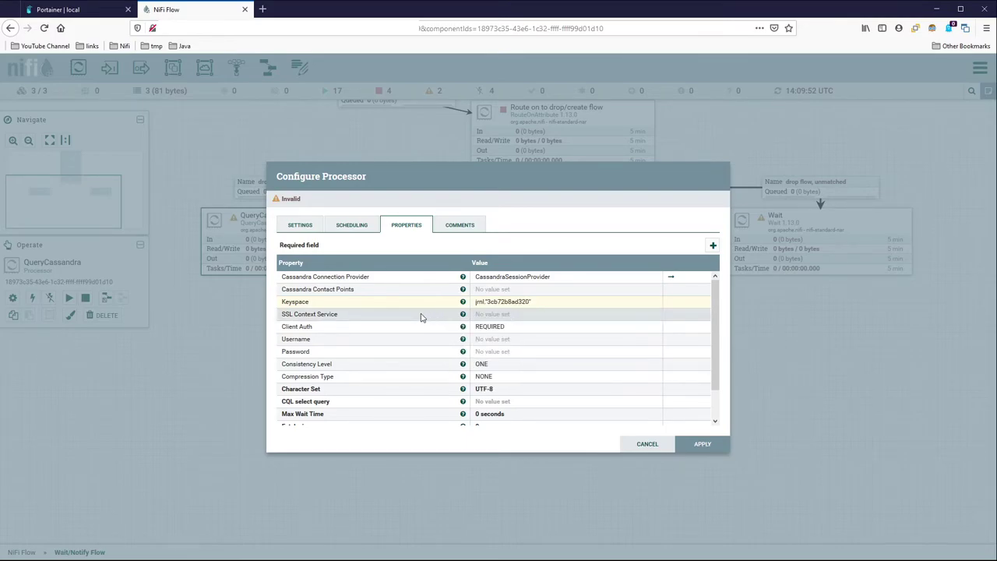
# Set the Cassandra query's Consistency Level property to ALL
pyautogui.click(501, 366)
pyautogui.click(503, 366)
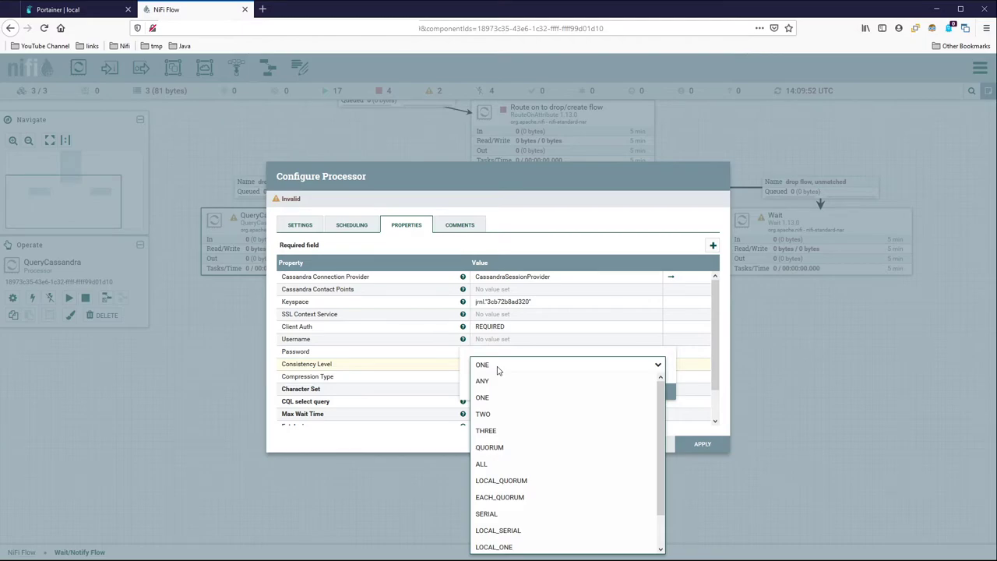
pyautogui.click(518, 463)
pyautogui.click(654, 394)
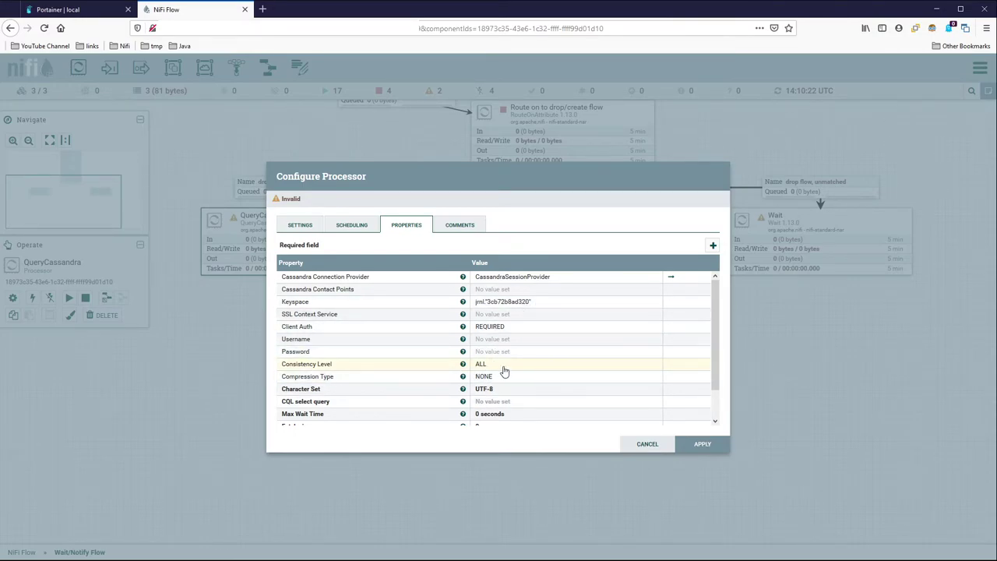
# Set the CQL select query property to drop table if exists jrnl."3cb72b8ad320";
pyautogui.scroll(-2, 541, 345)
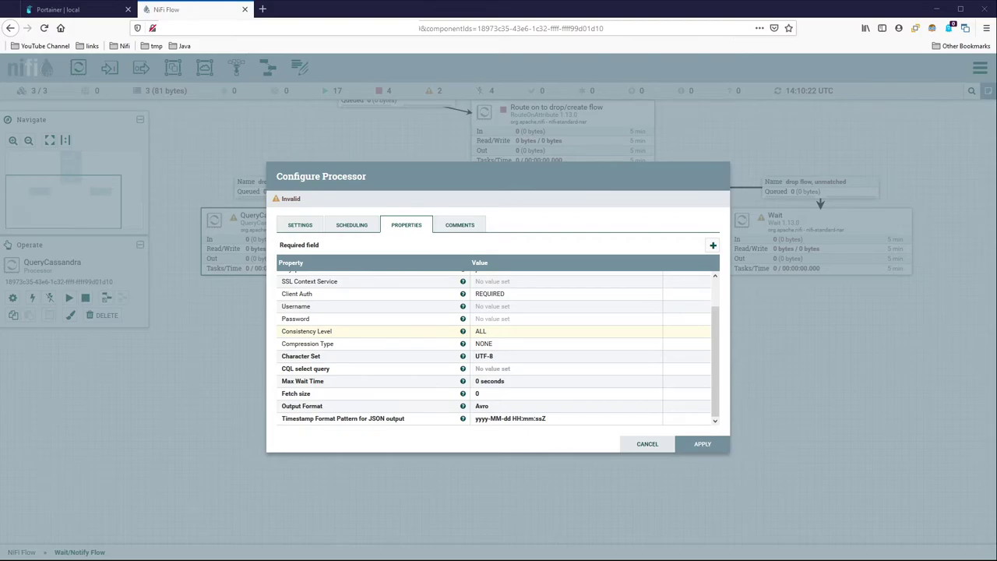
pyautogui.click(537, 369)
pyautogui.write('drop table if exists jrnl."3cb72b8ad320";')
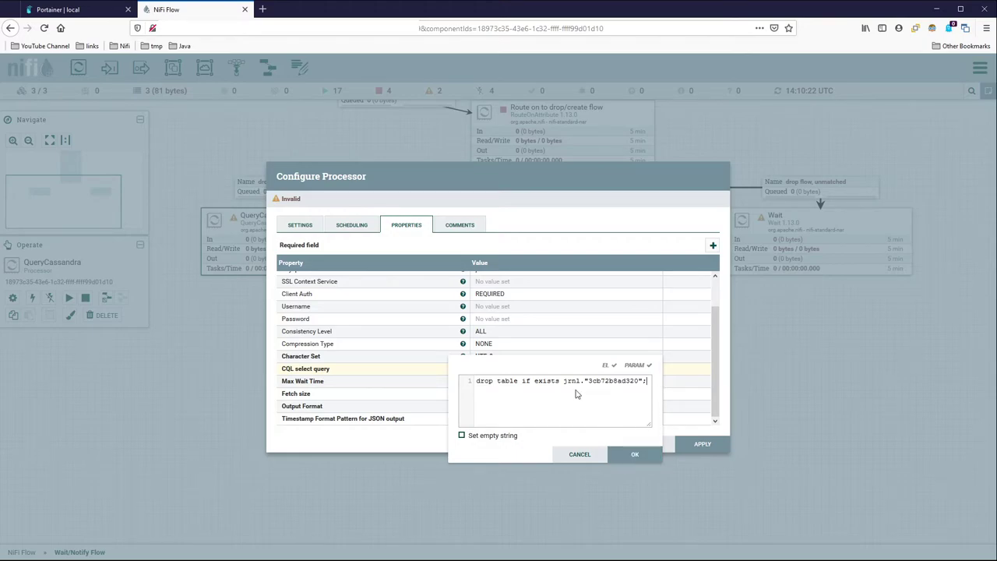
pyautogui.click(647, 456)
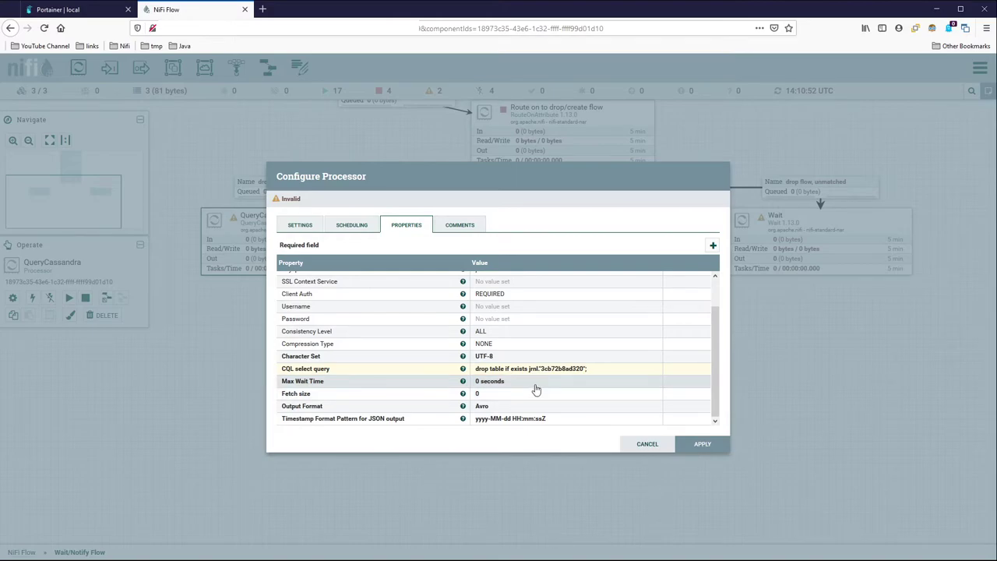
# Set the Output Format property to JSON and review the complete property list
pyautogui.click(522, 406)
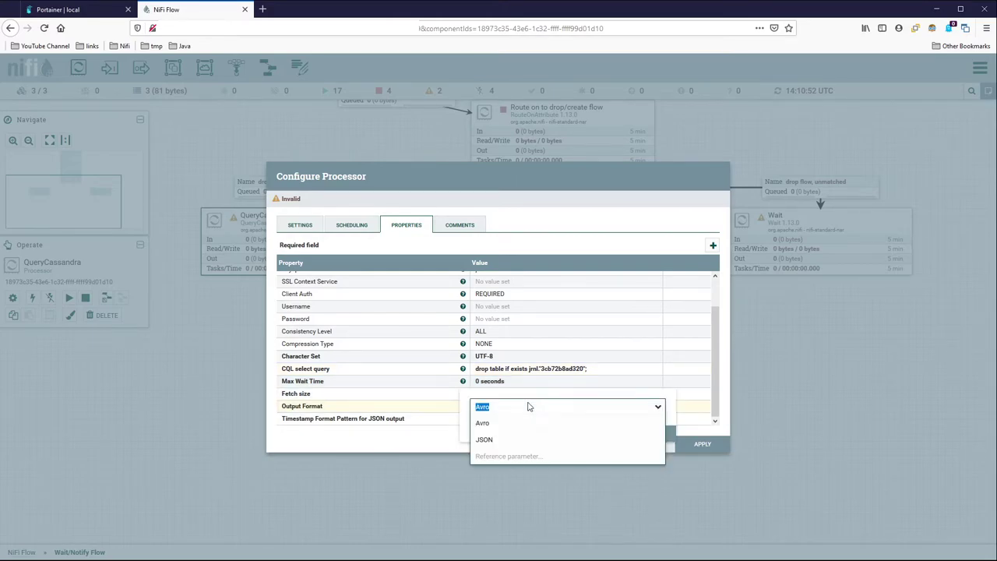
pyautogui.click(525, 437)
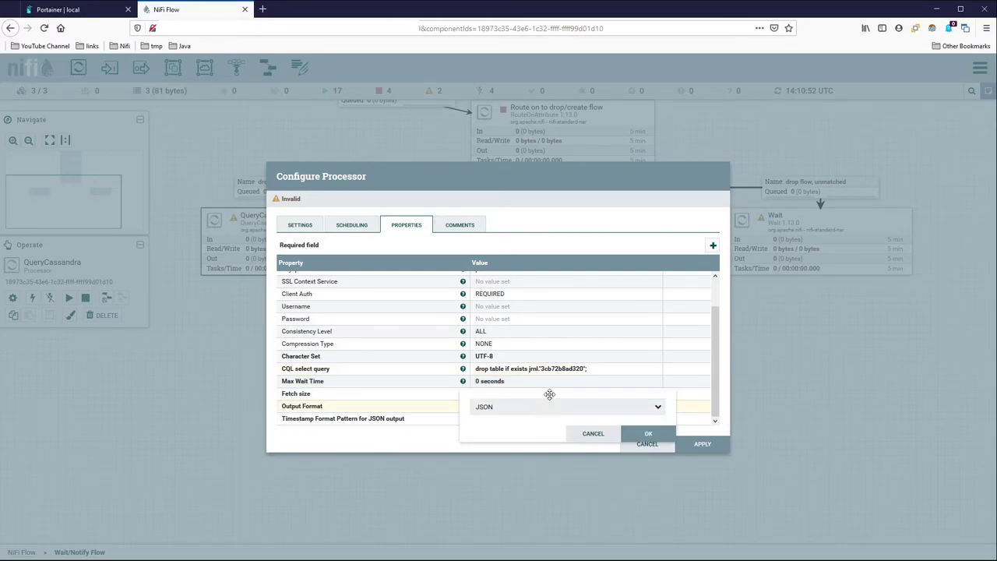
pyautogui.click(640, 436)
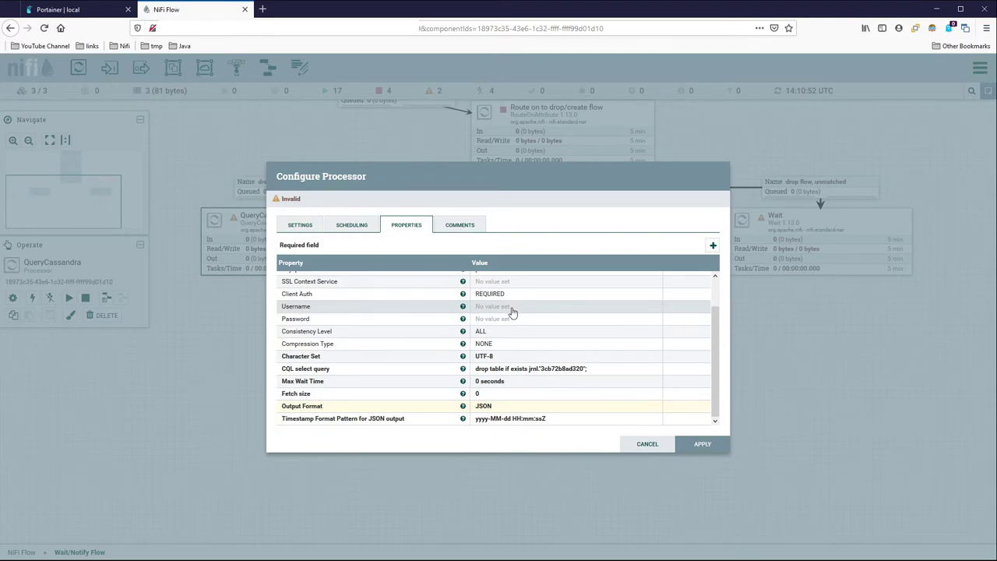
pyautogui.scroll(1, 512, 311)
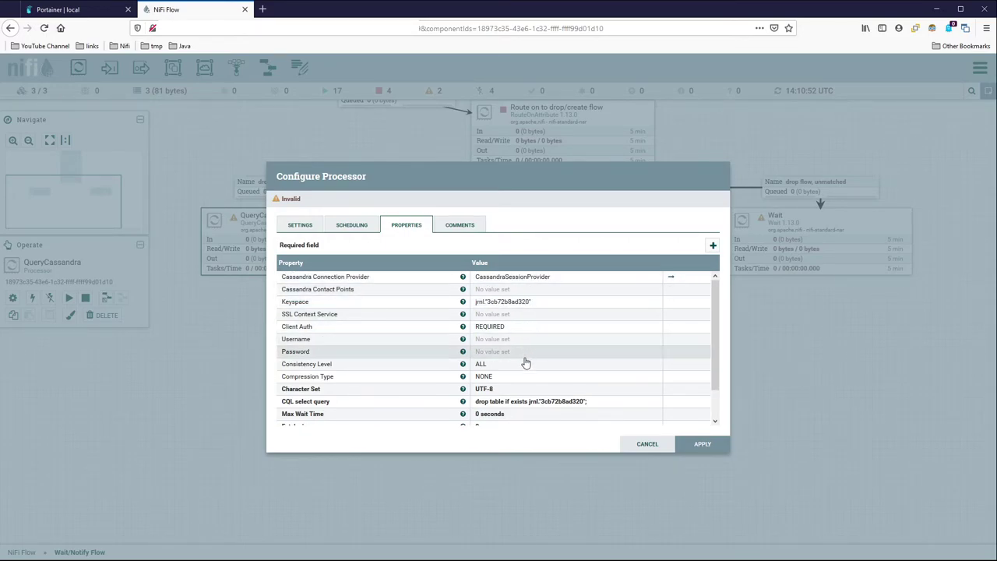
pyautogui.scroll(-1, 528, 378)
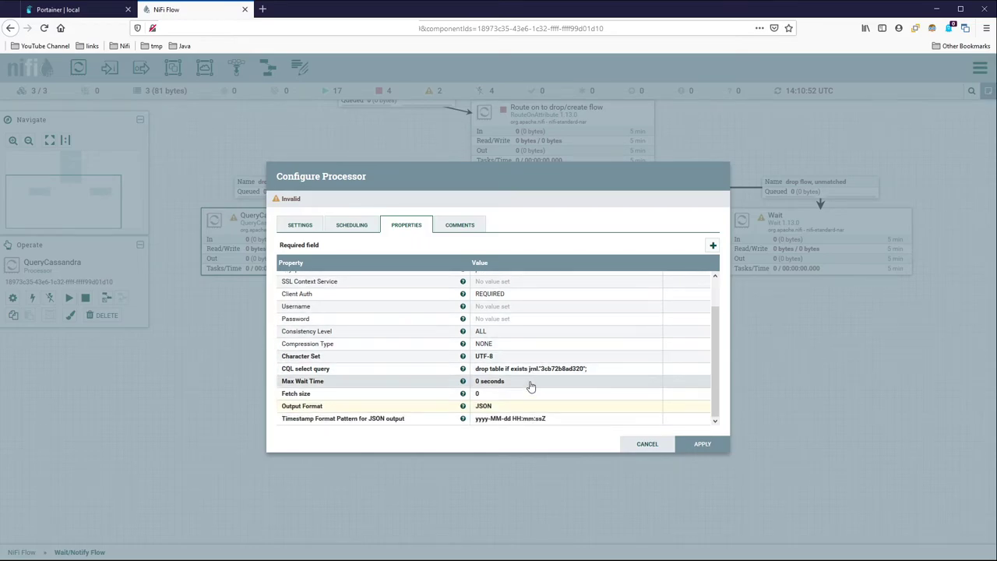
# Leave the failure, retry and success relationships without automatic termination and apply the processor configuration
pyautogui.click(367, 225)
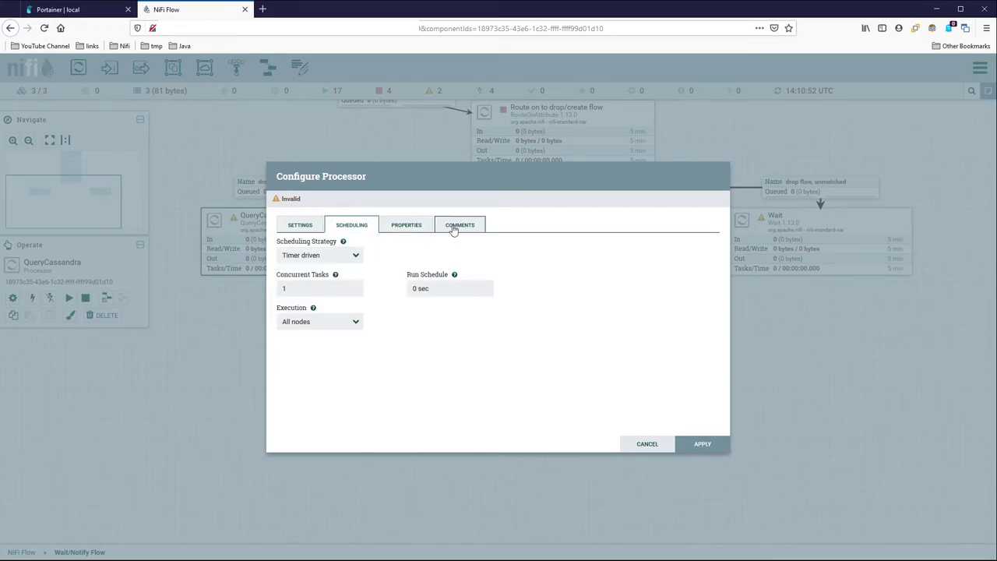
pyautogui.click(303, 227)
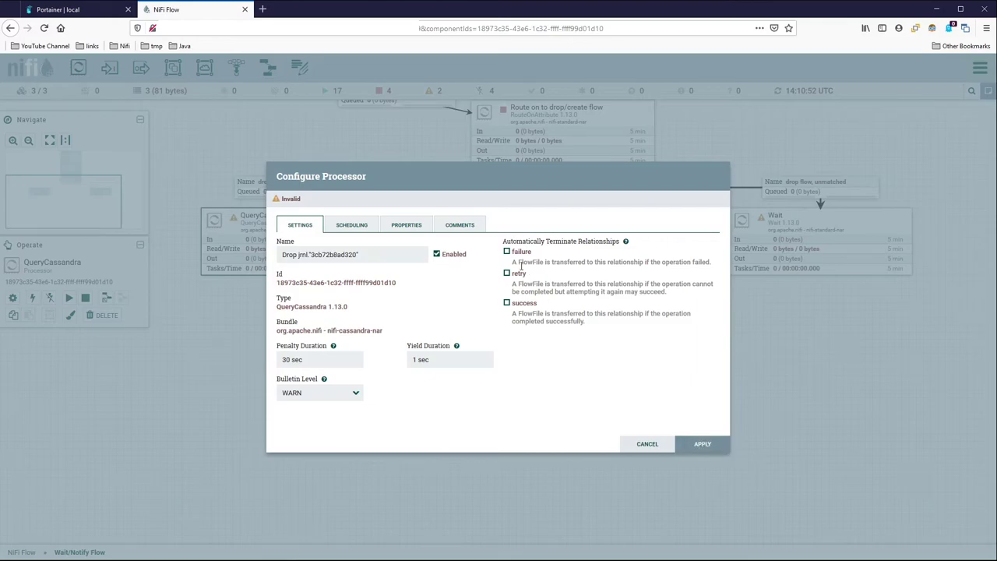
pyautogui.click(524, 306)
pyautogui.click(525, 305)
pyautogui.click(525, 278)
pyautogui.click(526, 279)
pyautogui.click(706, 444)
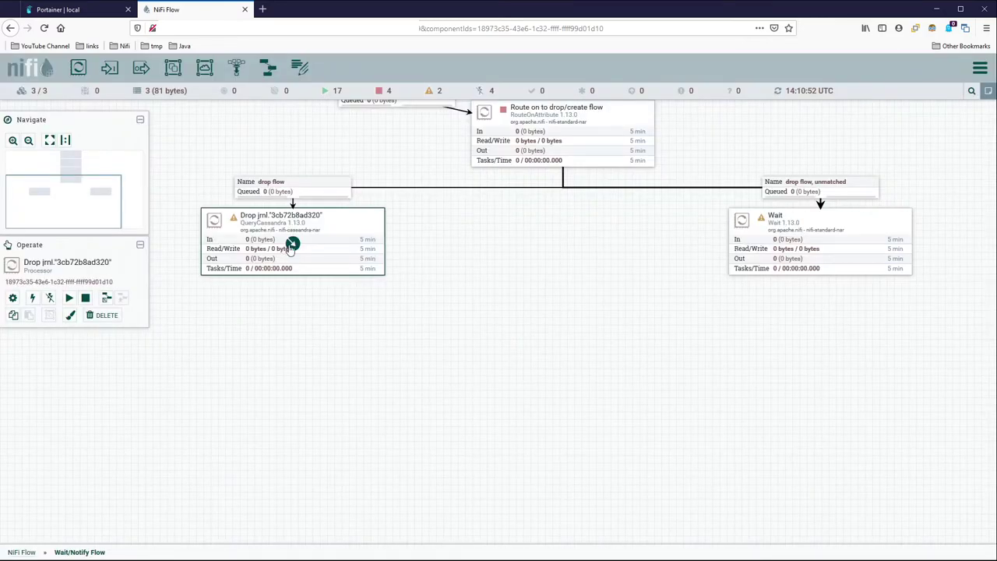
# Connect the Drop jrnl."3cb72b8ad320" processor back to itself through the retry relationship
pyautogui.moveTo(292, 244); pyautogui.dragTo(280, 241)
pyautogui.click(317, 302)
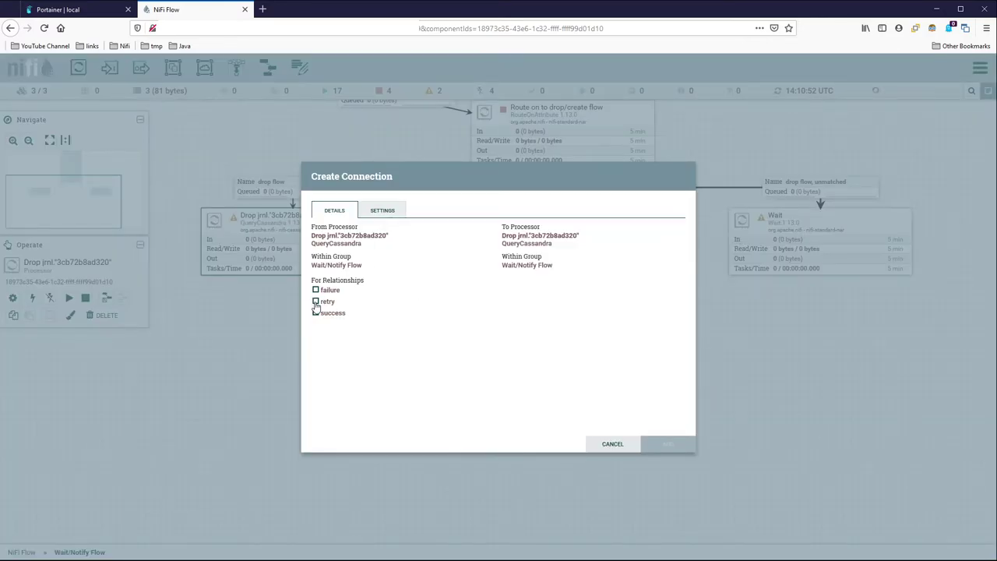
pyautogui.click(668, 444)
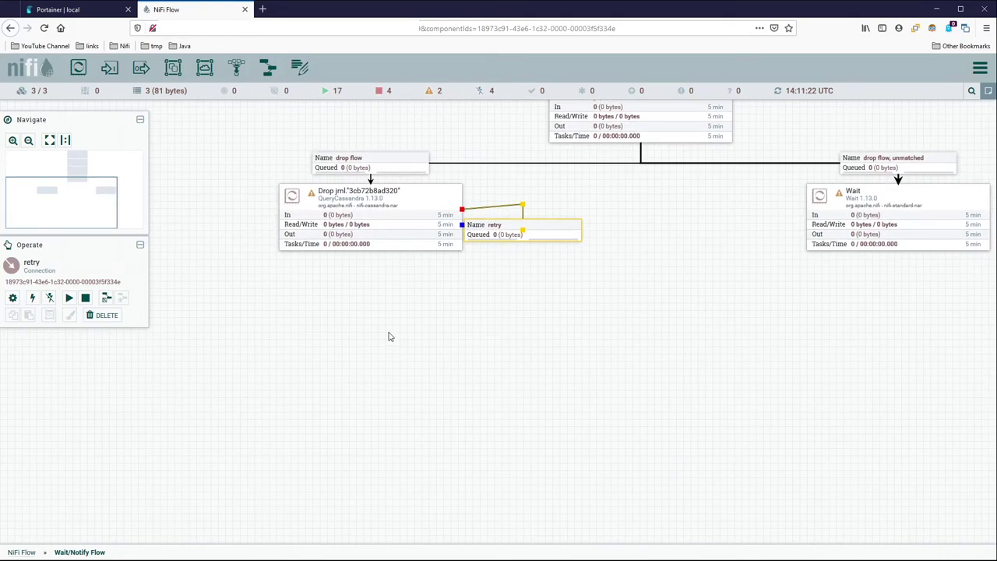
# Duplicate the Drop jrnl."3cb72b8ad320" processor and place the copy directly below the original
pyautogui.click(399, 200)
pyautogui.hotkey('ctrl', 'c')
pyautogui.hotkey('ctrl', 'v')
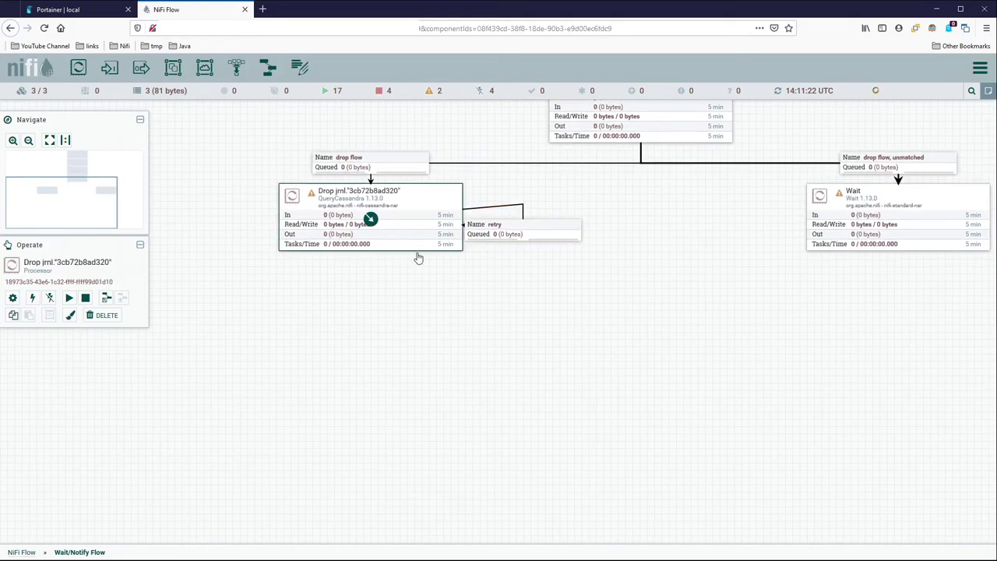
pyautogui.moveTo(413, 217); pyautogui.dragTo(400, 289)
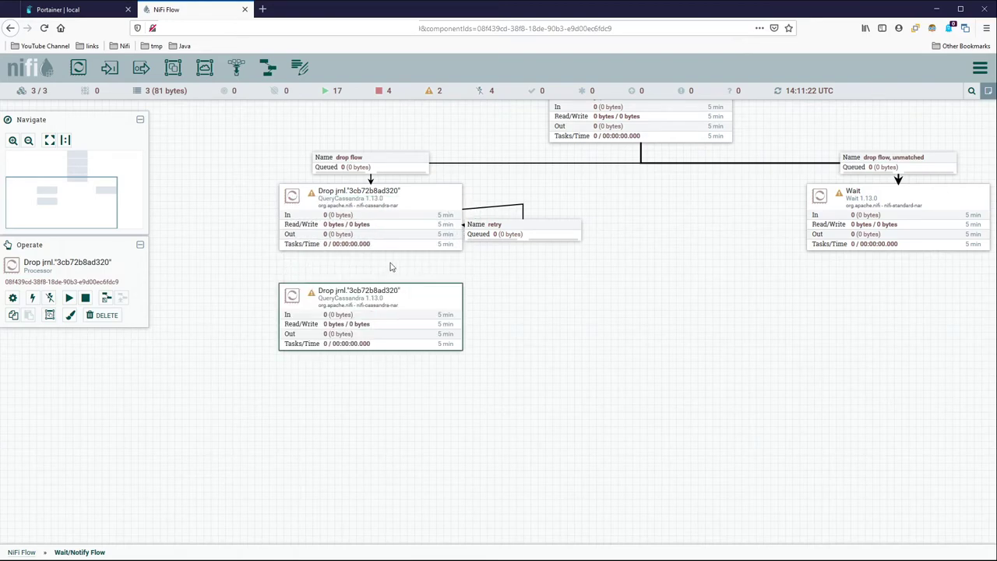
# Connect the original Drop processor to its copy through the success relationship, bend the connection out beside them, and stack the copy closely underneath
pyautogui.moveTo(374, 222); pyautogui.dragTo(382, 293)
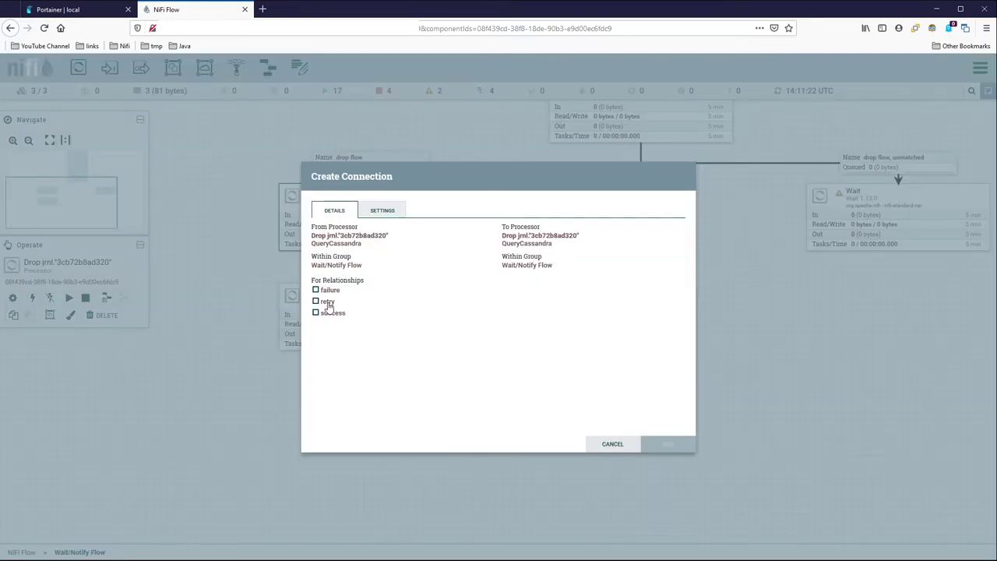
pyautogui.click(331, 312)
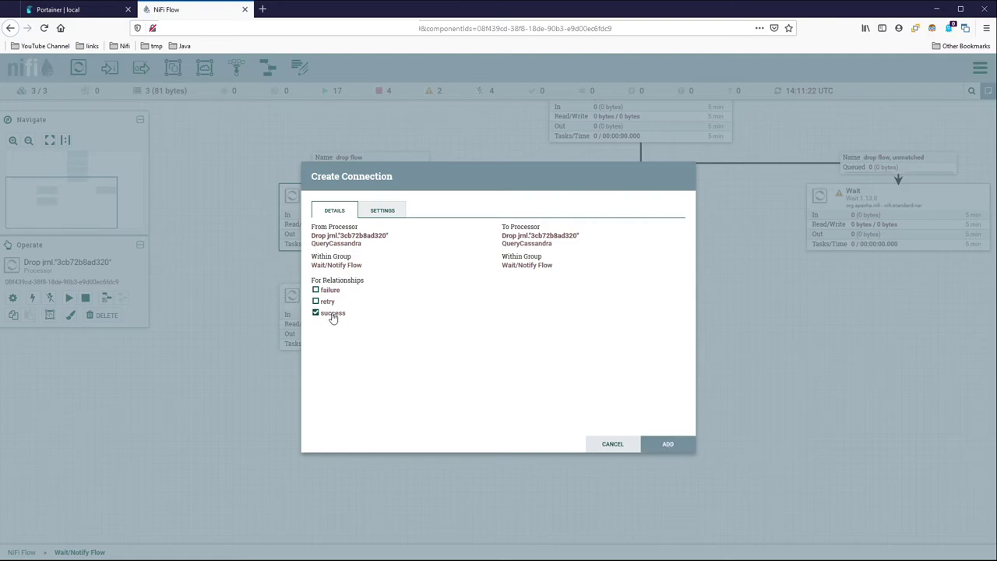
pyautogui.click(667, 444)
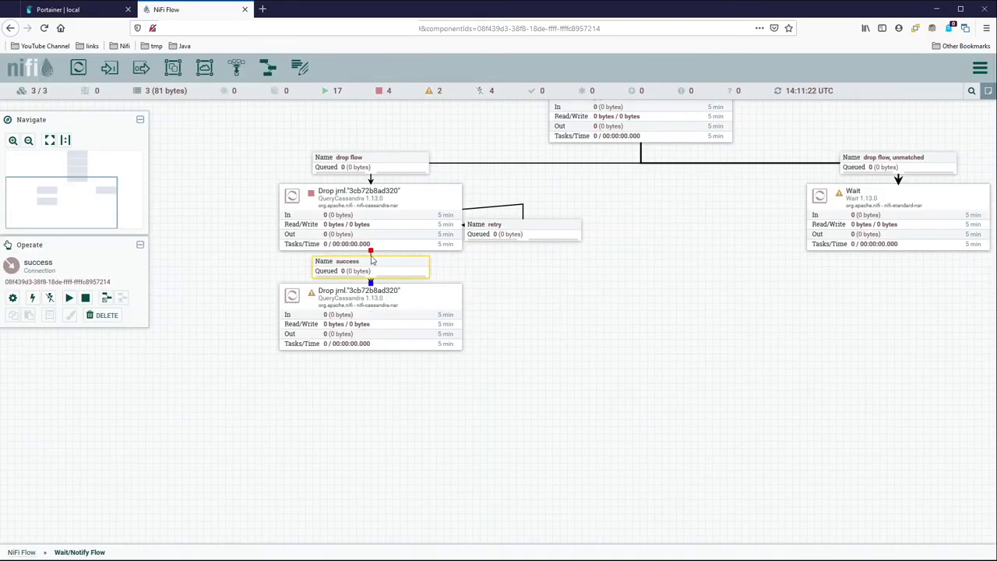
pyautogui.moveTo(373, 259); pyautogui.dragTo(199, 246)
pyautogui.click(422, 275)
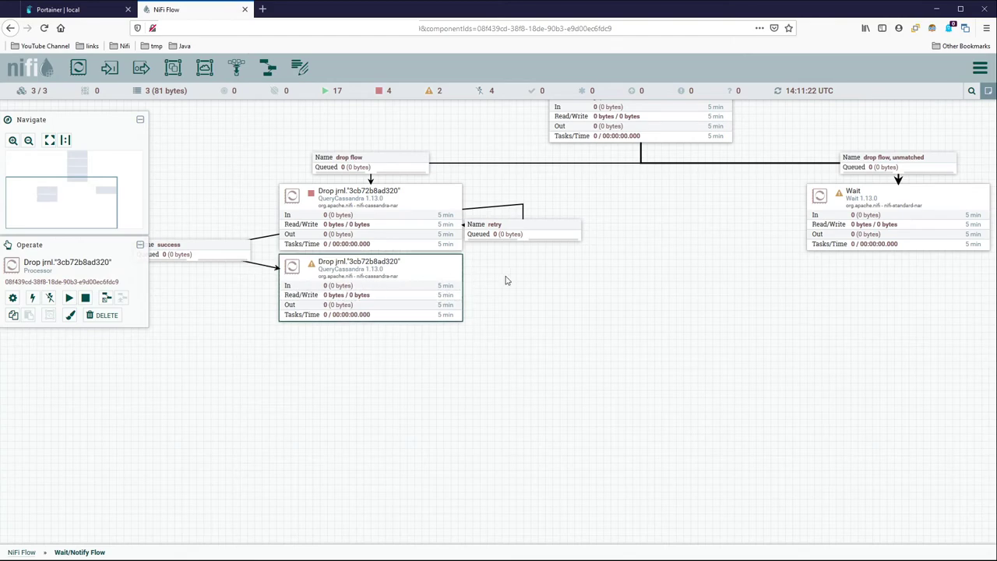
# Connect the copied Drop processor back to itself through the retry relationship
pyautogui.doubleClick(434, 274)
pyautogui.click(647, 443)
pyautogui.moveTo(372, 295); pyautogui.dragTo(413, 288)
pyautogui.click(322, 302)
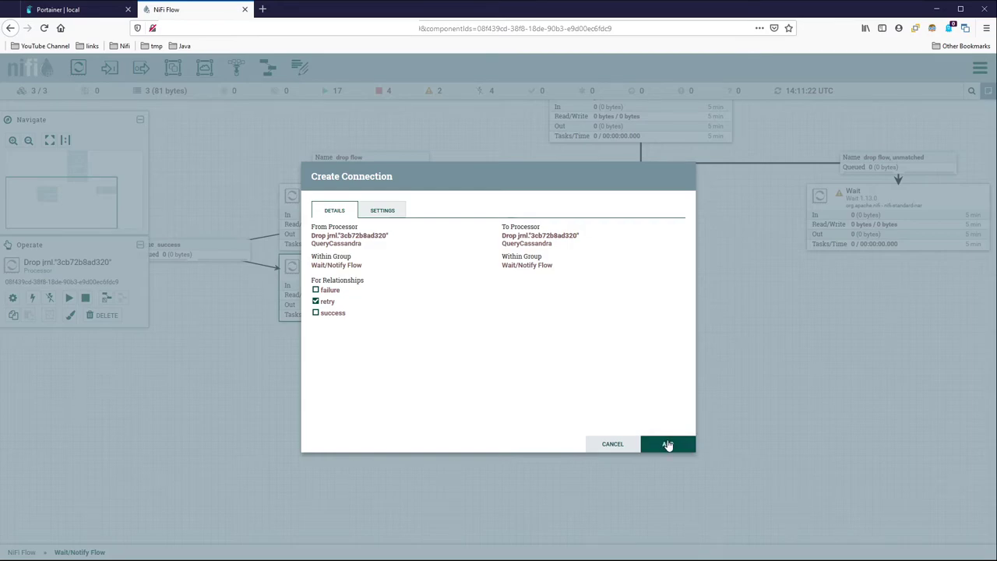
pyautogui.click(666, 443)
# Rename the copied processor as Create jrnl."3cb72b8ad320"
pyautogui.doubleClick(387, 263)
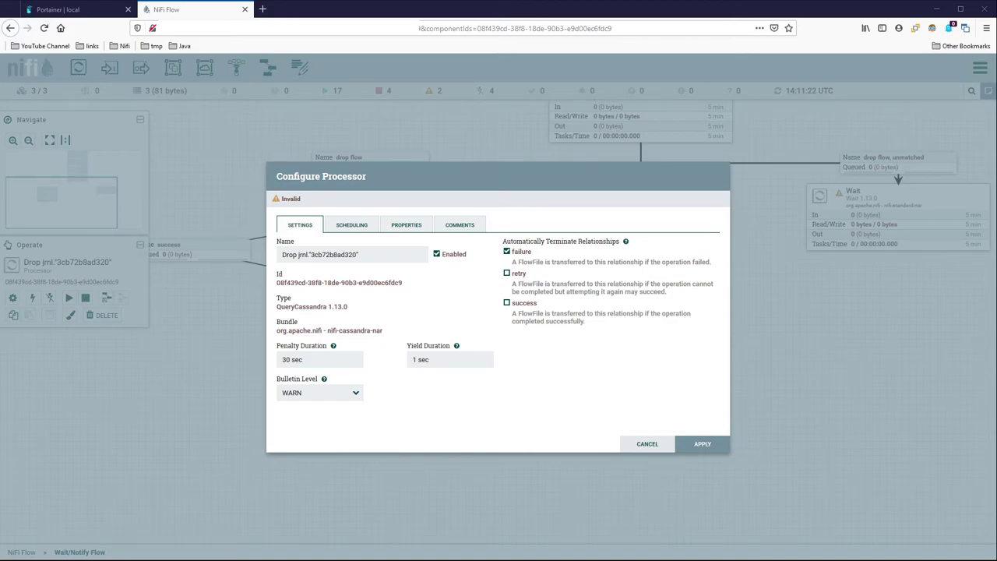
pyautogui.click(323, 250)
pyautogui.press('Home')
pyautogui.hotkey('ctrl', 'shift', 'Right')
pyautogui.write('Create')
# Replace its CQL select query with create table jrnl."3cb72b8ad320" defining dt, hostName, UUID, count and thread with primary key UUID, and apply the configuration
pyautogui.click(406, 225)
pyautogui.scroll(1, 592, 316)
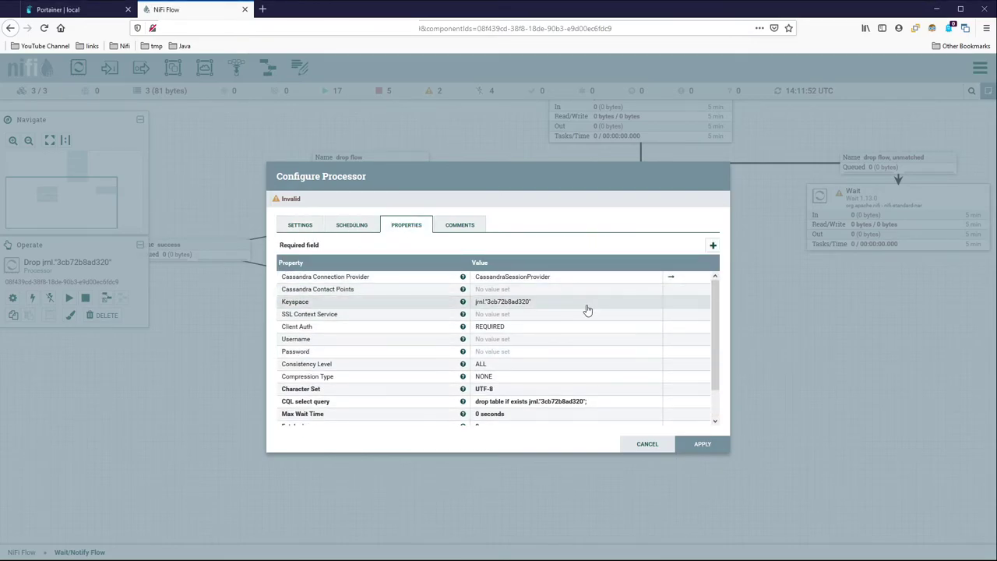
pyautogui.scroll(-2, 585, 340)
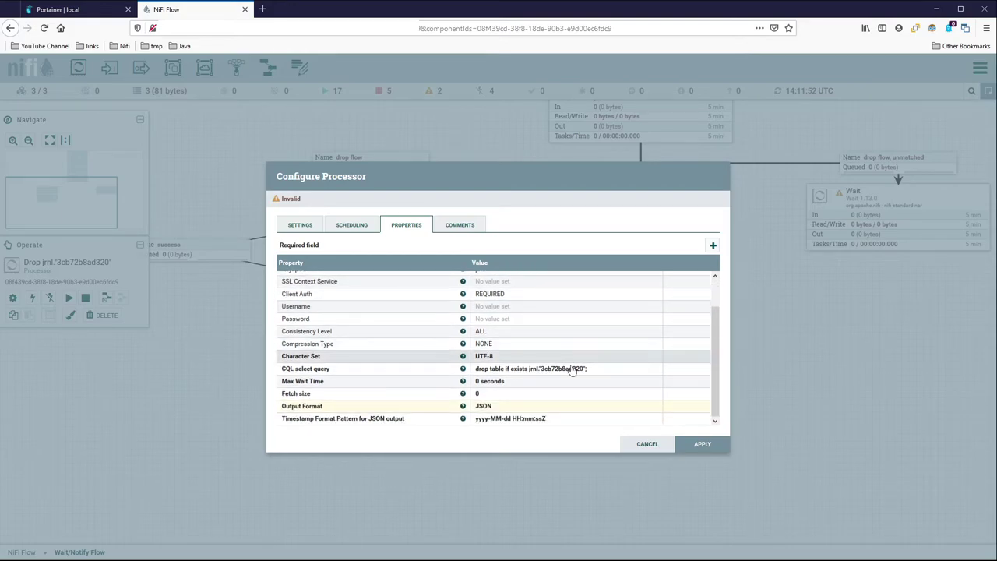
pyautogui.click(584, 368)
pyautogui.moveTo(675, 357); pyautogui.dragTo(556, 477)
pyautogui.click(414, 386)
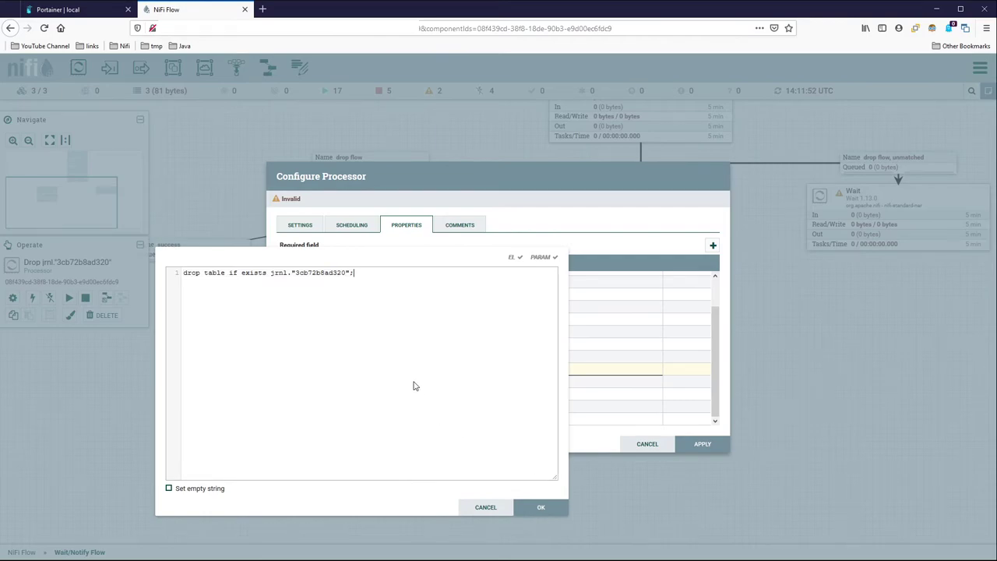
pyautogui.hotkey('ctrl', 'a')
pyautogui.hotkey('ctrl', 'v')
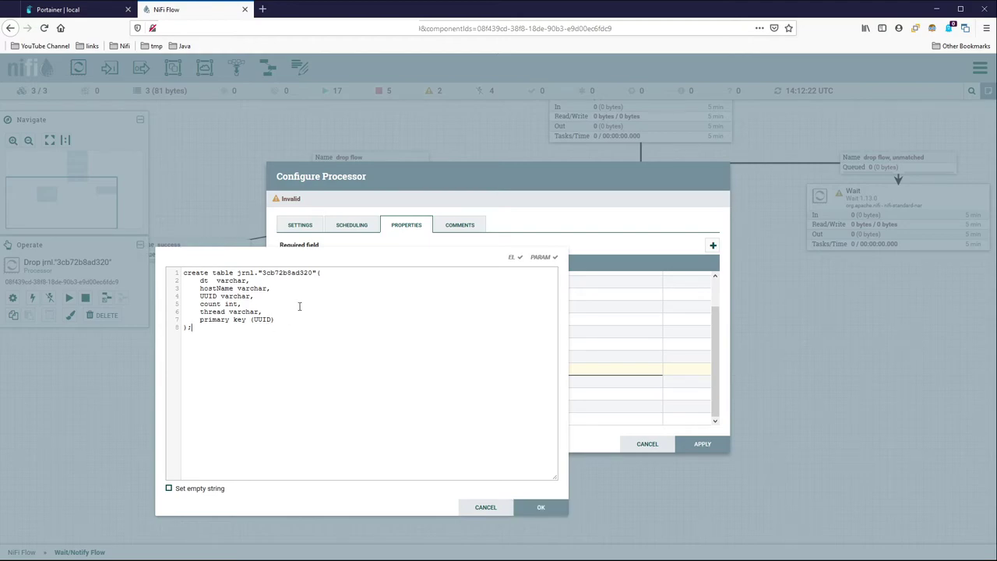
pyautogui.click(537, 507)
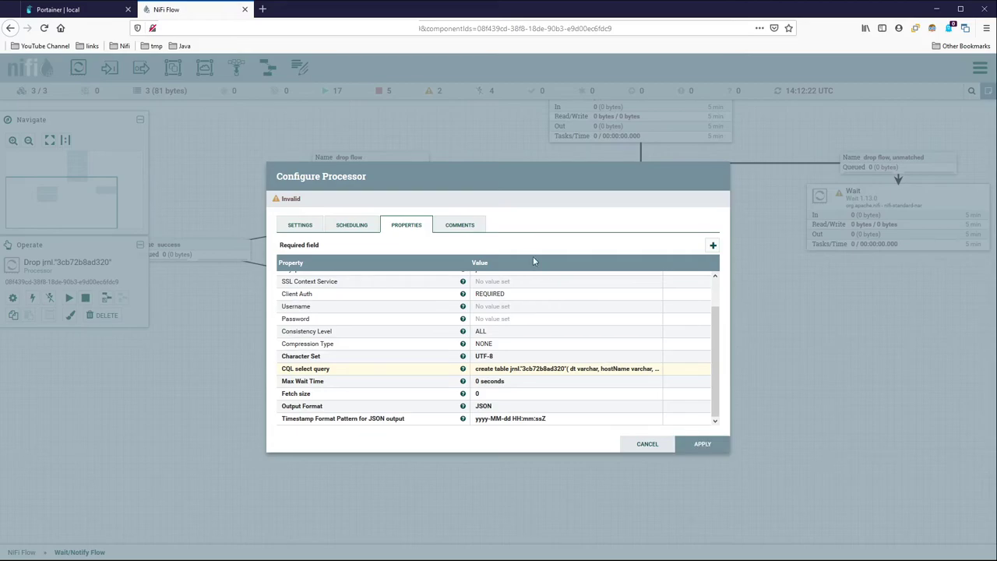
pyautogui.click(705, 450)
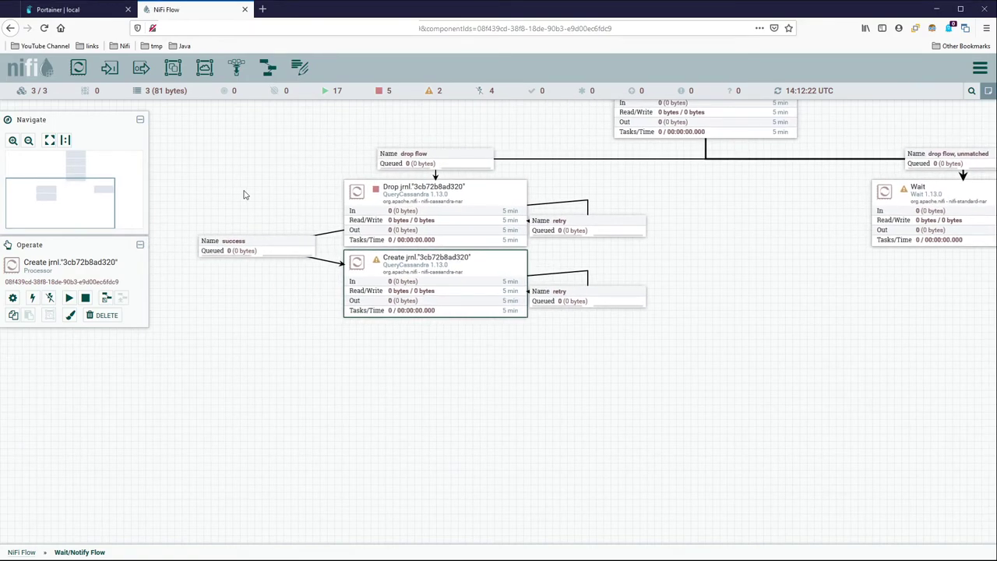
# Duplicate the Drop and Create processor pair with its connections and place the copy below the original pair
pyautogui.click(198, 183)
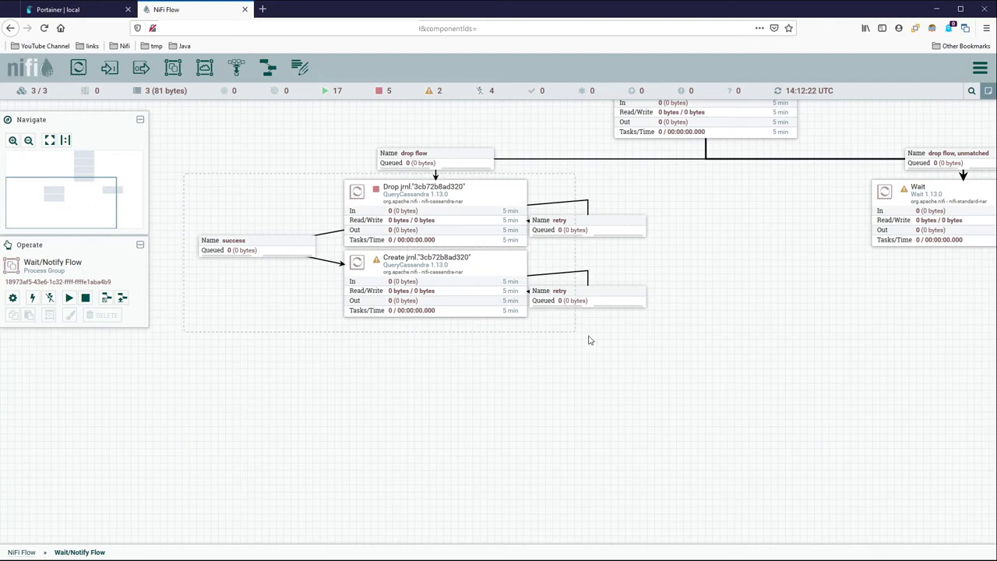
pyautogui.moveTo(693, 359); pyautogui.dragTo(693, 358)
pyautogui.hotkey('ctrl', 'c')
pyautogui.hotkey('ctrl', 'v')
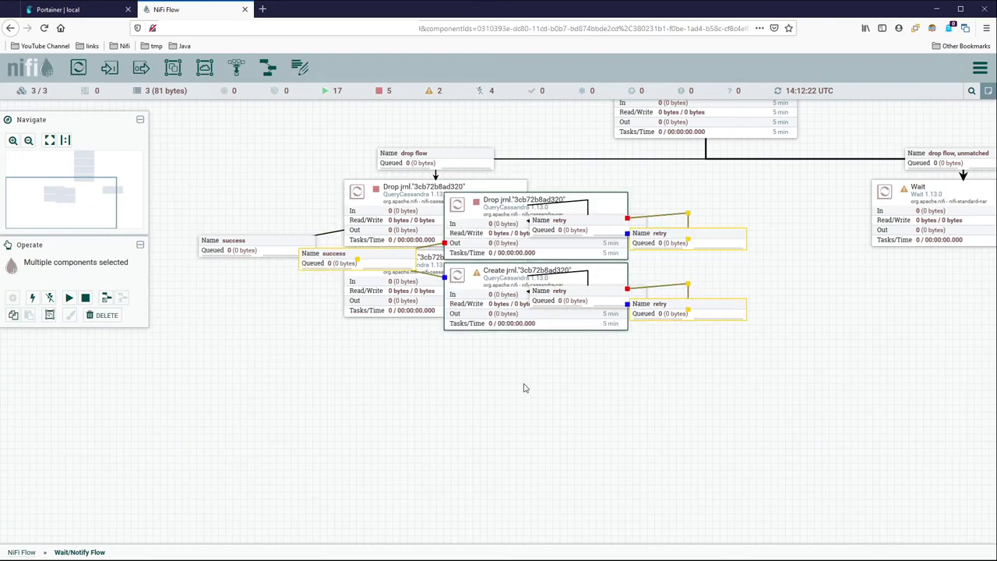
pyautogui.moveTo(450, 175); pyautogui.dragTo(341, 374)
pyautogui.moveTo(226, 358); pyautogui.dragTo(324, 173)
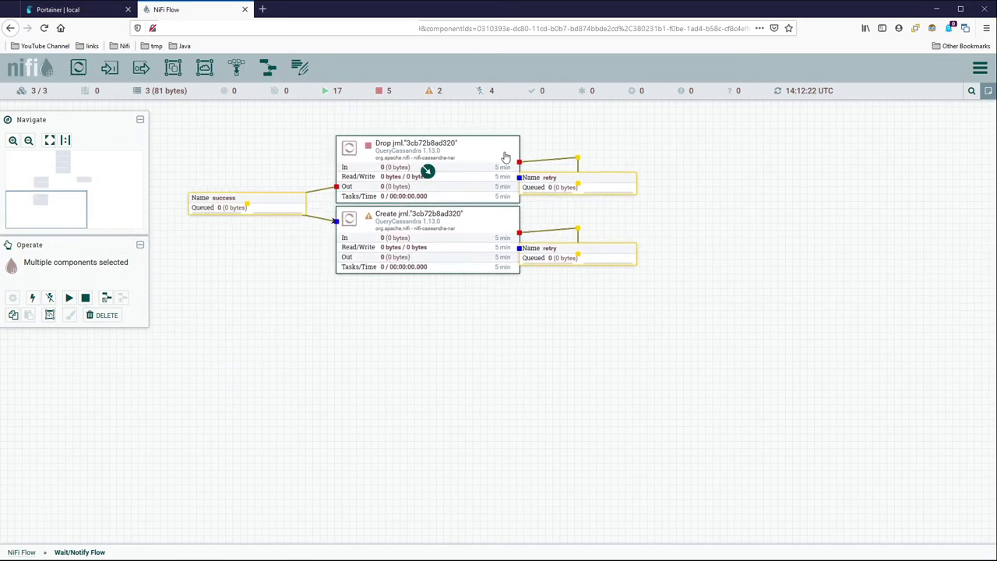
# Paste a further copy of the Drop and Create pair and place it below the second pair
pyautogui.click(233, 156)
pyautogui.moveTo(175, 132); pyautogui.dragTo(741, 329)
pyautogui.hotkey('ctrl', 'v')
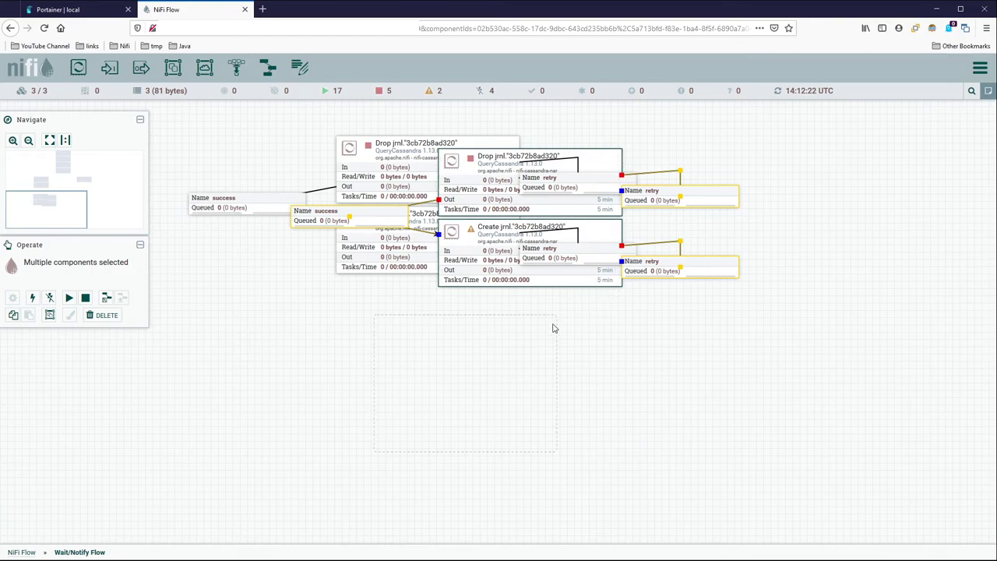
pyautogui.moveTo(528, 357); pyautogui.dragTo(530, 357)
pyautogui.click(725, 193)
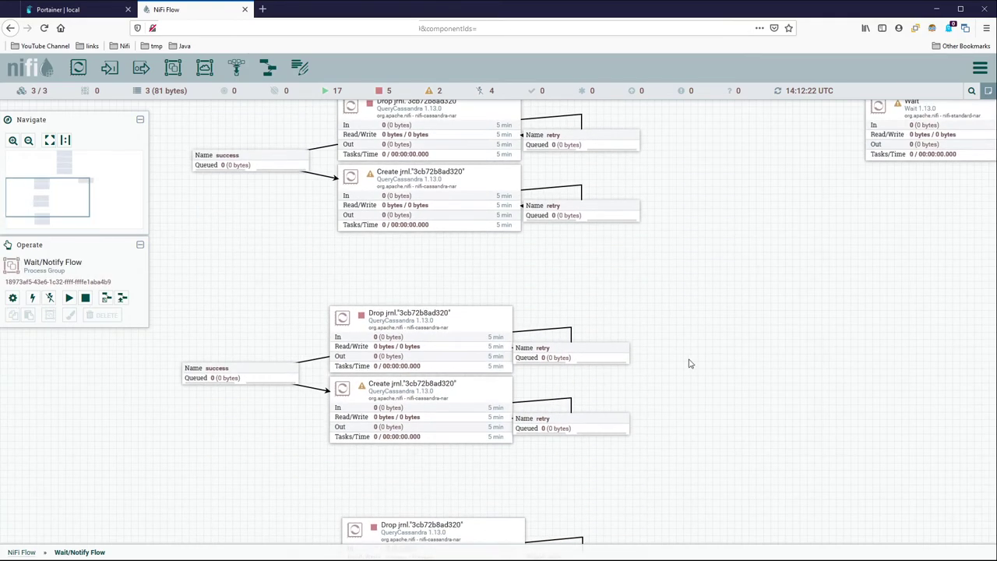
# Connect the first Create processor to the second pair's Drop processor through the success relationship and bend the connection out beside the processors
pyautogui.moveTo(430, 200); pyautogui.dragTo(427, 331)
pyautogui.click(329, 314)
pyautogui.click(666, 442)
pyautogui.moveTo(427, 273); pyautogui.dragTo(261, 231)
pyautogui.click(220, 300)
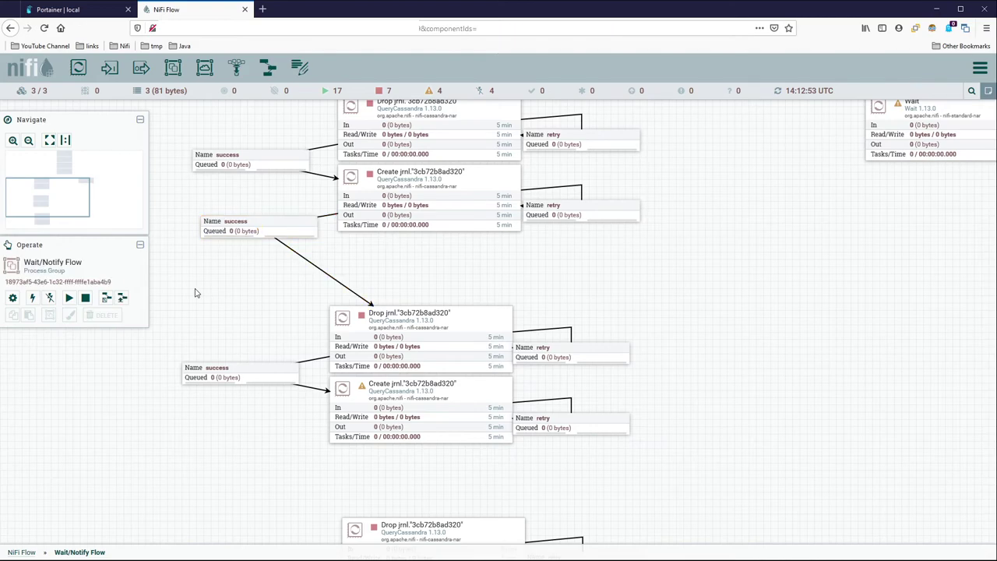
# Move the second Drop and Create pair up so it sits directly beneath the first Create processor
pyautogui.moveTo(657, 472); pyautogui.dragTo(657, 473)
pyautogui.moveTo(420, 338); pyautogui.dragTo(492, 262)
pyautogui.click(769, 290)
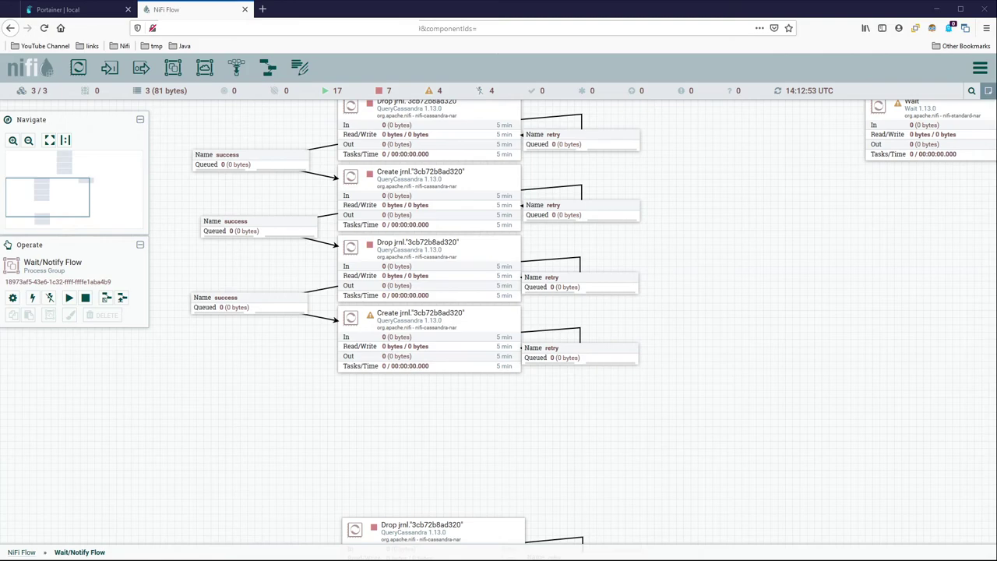
# Rename the second pair's Drop processor as Drop jrnl."87878b7042d8"
pyautogui.doubleClick(486, 249)
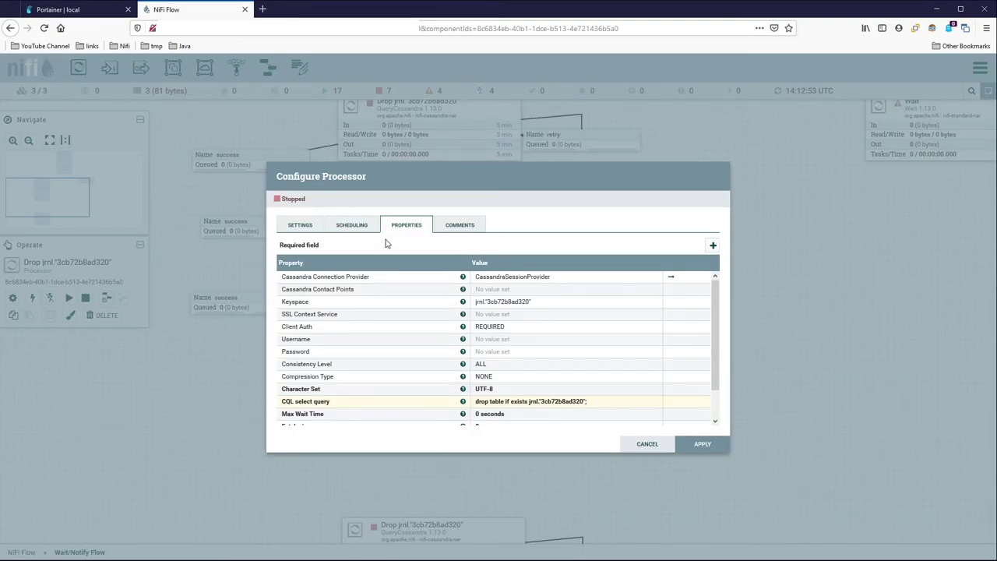
pyautogui.click(647, 445)
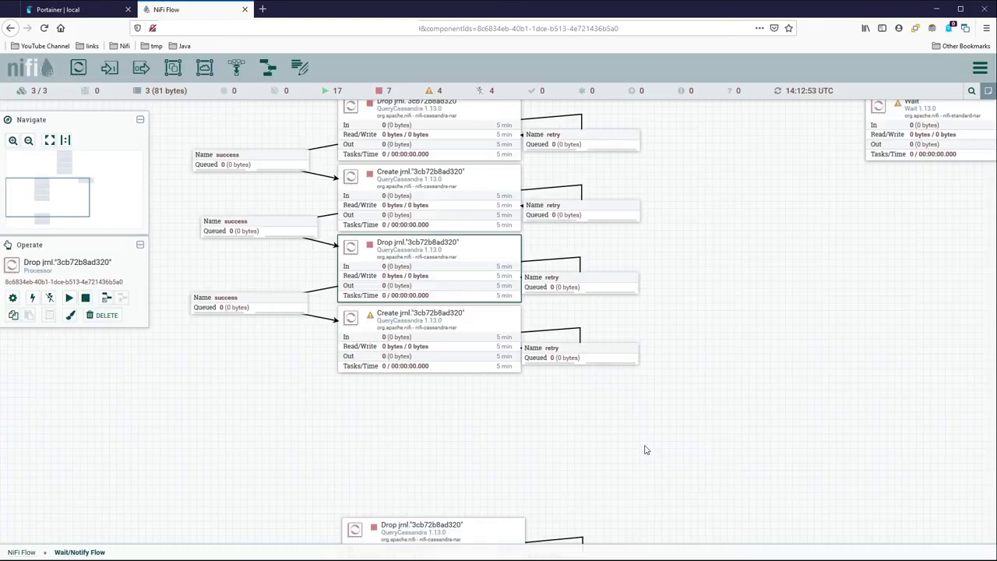
pyautogui.moveTo(714, 222); pyautogui.dragTo(691, 300)
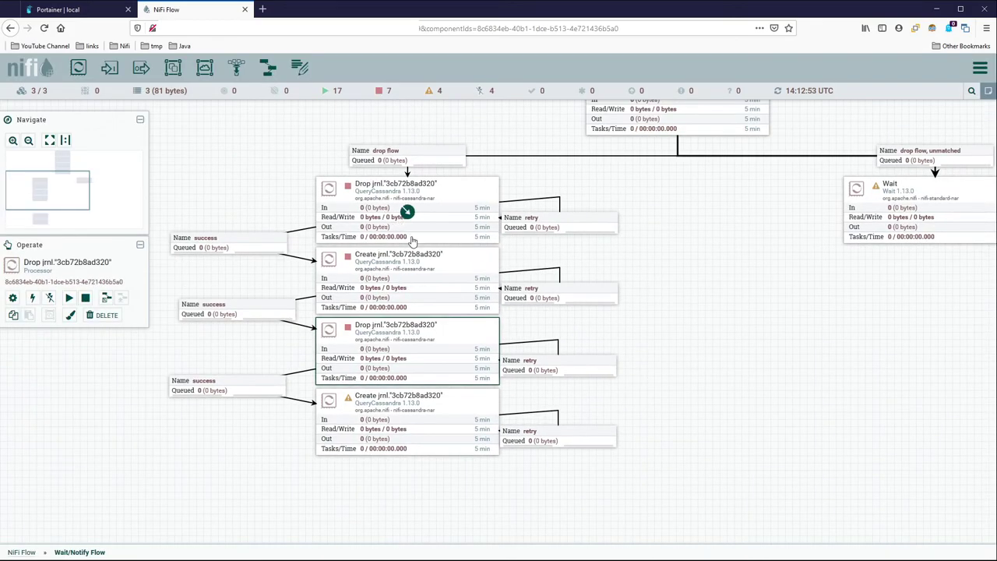
pyautogui.doubleClick(452, 335)
pyautogui.click(292, 225)
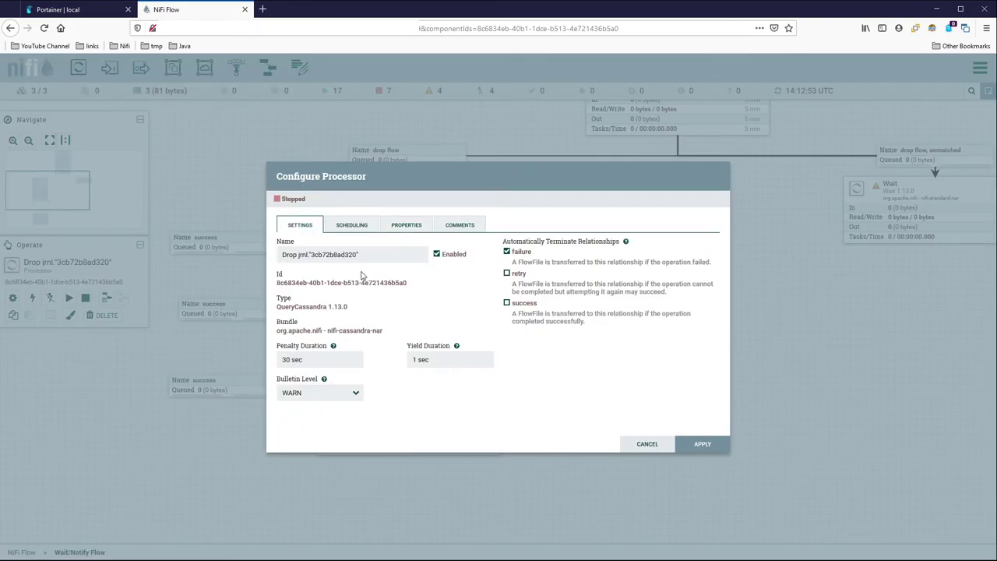
pyautogui.moveTo(300, 257); pyautogui.dragTo(410, 257)
pyautogui.hotkey('ctrl', 'v')
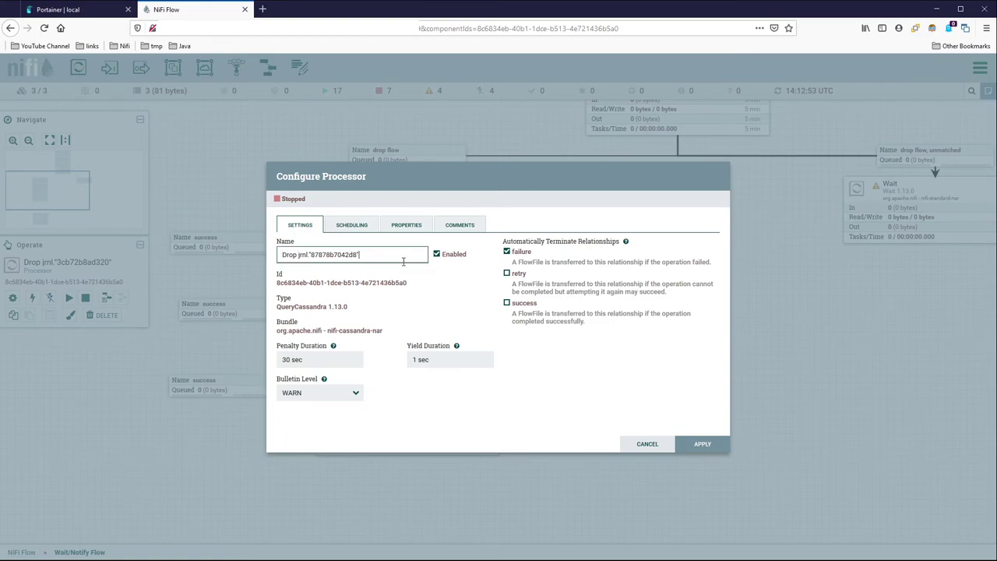
# Set the Keyspace property of the second Drop processor to jrnl."87878b7042d8"
pyautogui.click(352, 225)
pyautogui.click(420, 226)
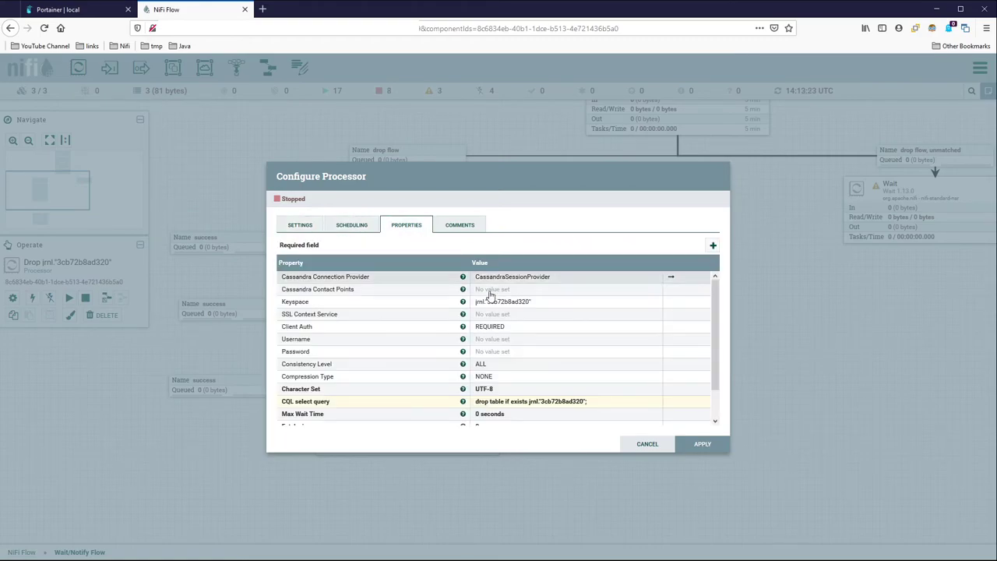
pyautogui.click(548, 301)
pyautogui.write('jrnl."87878b7042d8"')
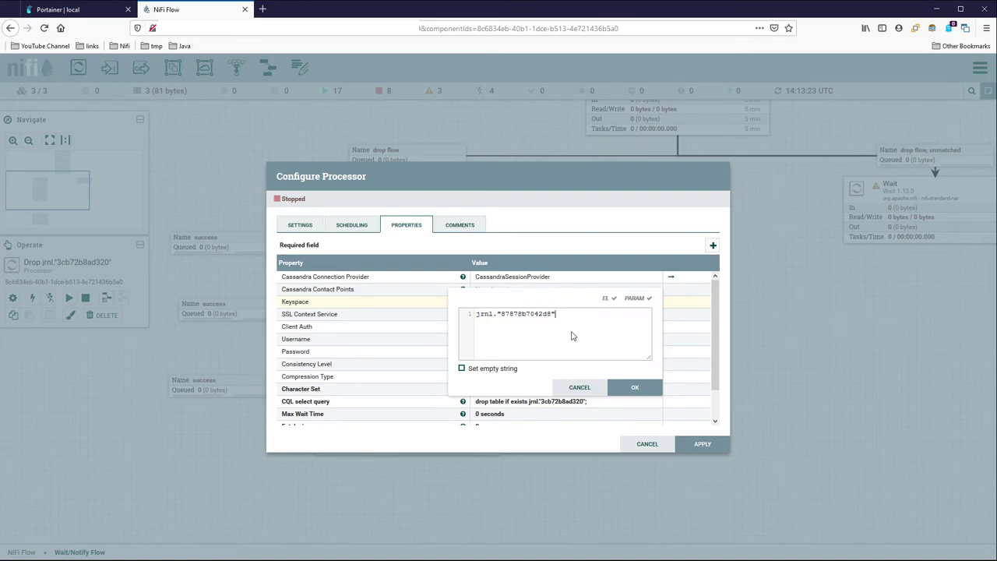
pyautogui.click(623, 386)
# Change its CQL select query to drop table if exists jrnl."87878b7042d8"; and apply the configuration
pyautogui.click(620, 401)
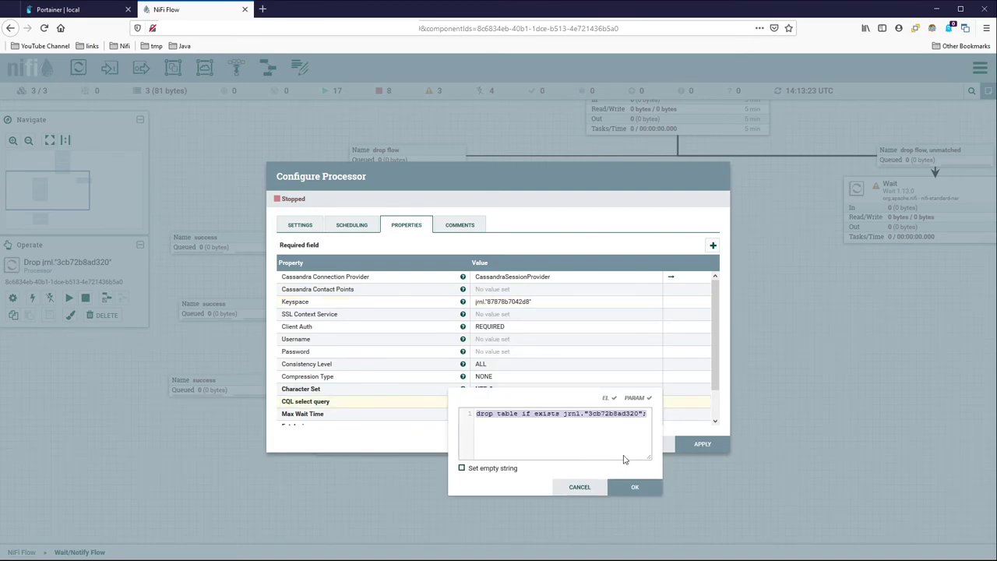
pyautogui.click(596, 427)
pyautogui.moveTo(564, 414); pyautogui.dragTo(646, 437)
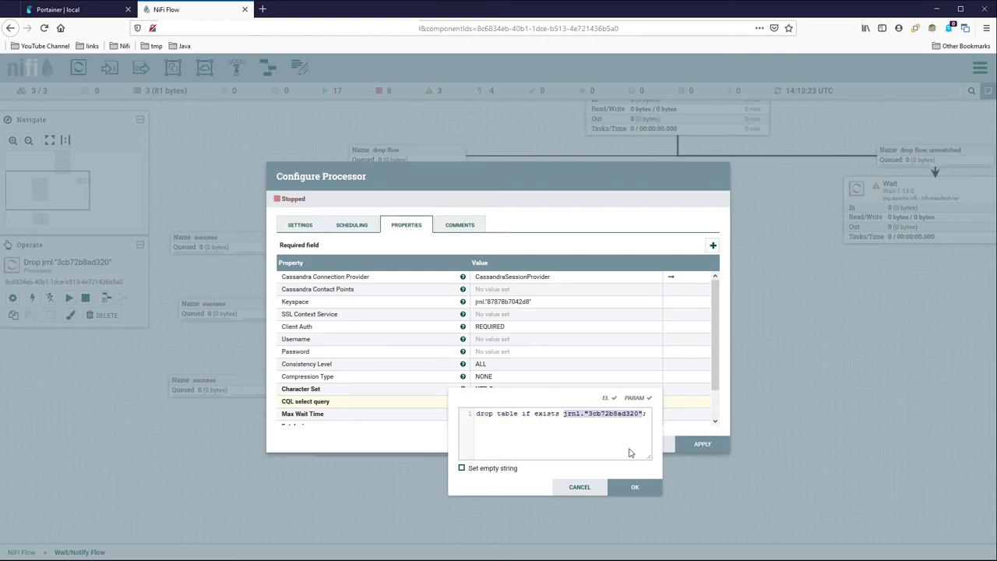
pyautogui.write('jrnl."87878b7042d8"')
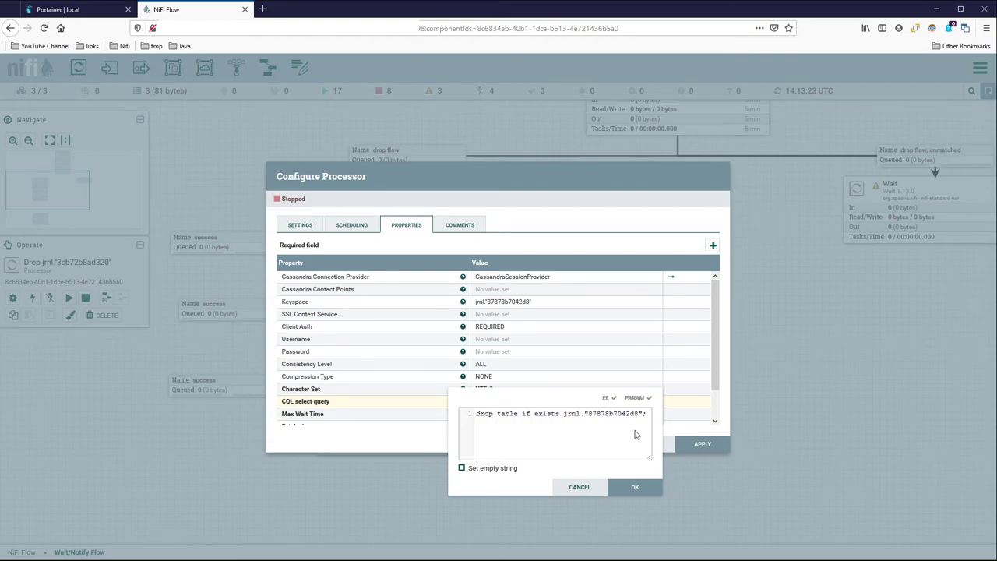
pyautogui.click(634, 487)
pyautogui.scroll(-2, 592, 358)
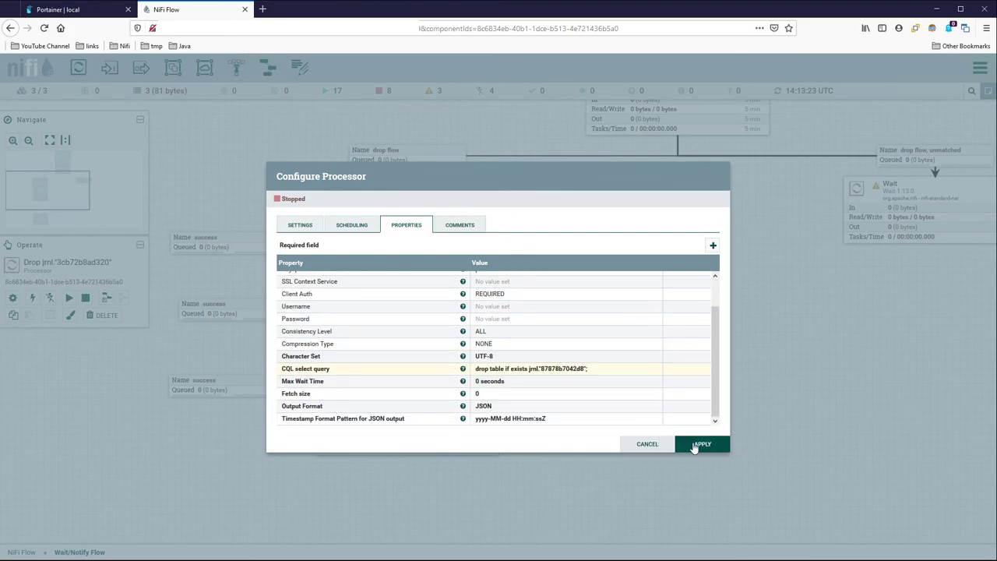
pyautogui.click(693, 446)
# Rename the second pair's Create processor as Create jrnl."87878b7042d8"
pyautogui.doubleClick(462, 402)
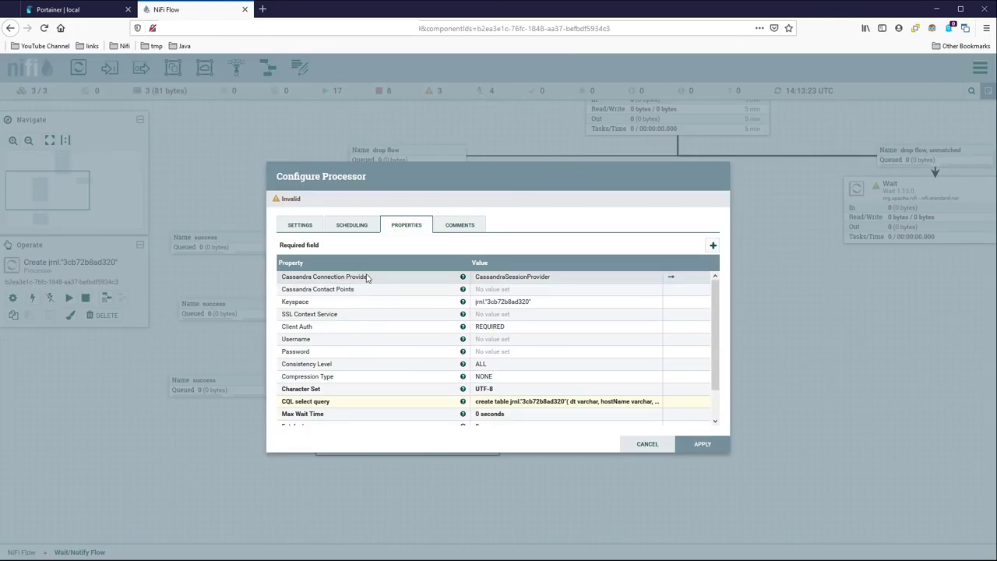
pyautogui.click(299, 226)
pyautogui.moveTo(303, 255); pyautogui.dragTo(364, 255)
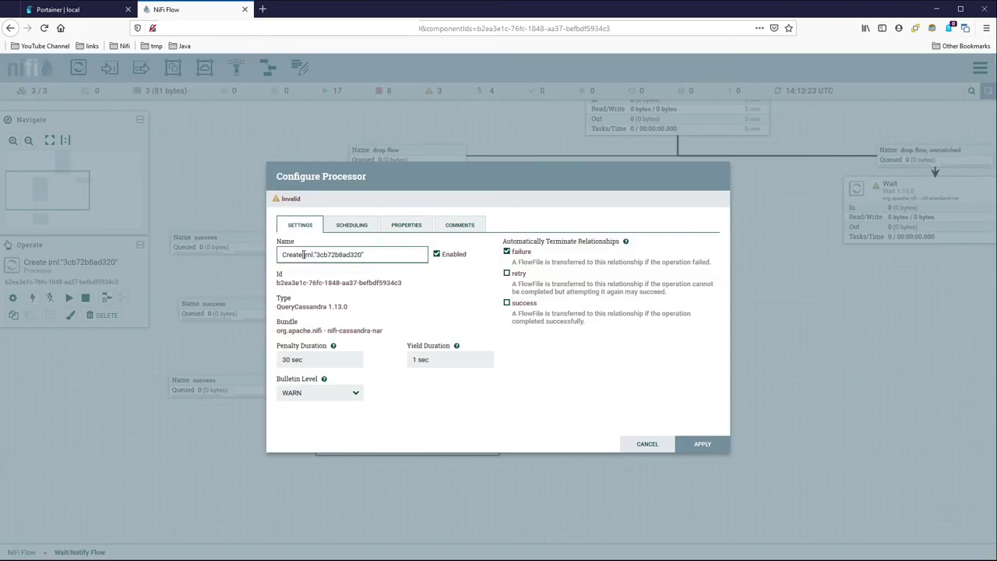
pyautogui.press('BackSpace')
pyautogui.write('jrnl."87878b7042d8"')
# Set the Keyspace property of the second pair's Create processor to jrnl."87878b7042d8"
pyautogui.click(389, 231)
pyautogui.click(565, 304)
pyautogui.write('jrnl."87878b7042d8"')
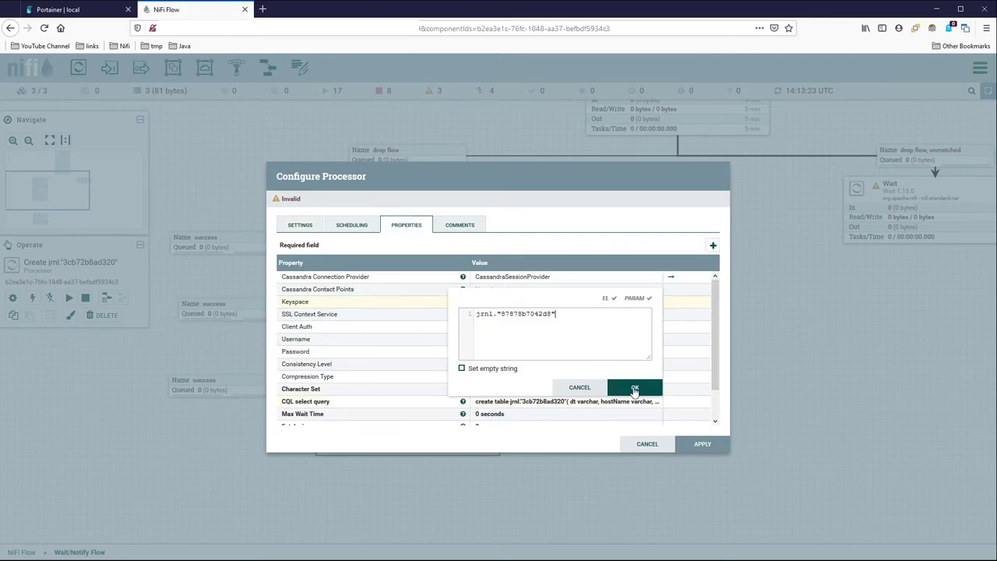
pyautogui.click(635, 389)
# Change the table name in its create table CQL select query to jrnl."87878b7042d8" and apply the configuration
pyautogui.scroll(-1, 591, 296)
pyautogui.click(583, 369)
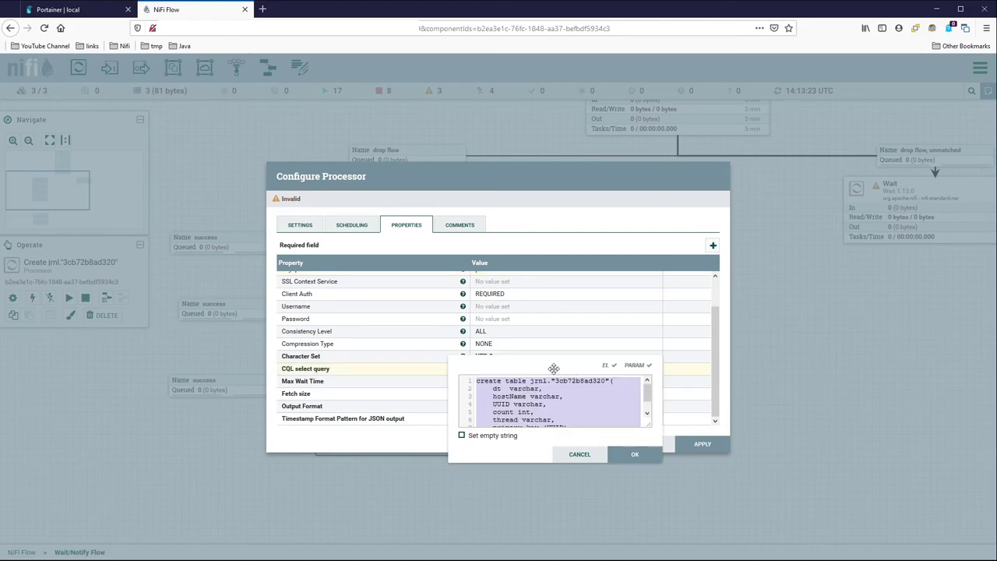
pyautogui.moveTo(553, 368); pyautogui.dragTo(376, 222)
pyautogui.moveTo(472, 280); pyautogui.dragTo(627, 400)
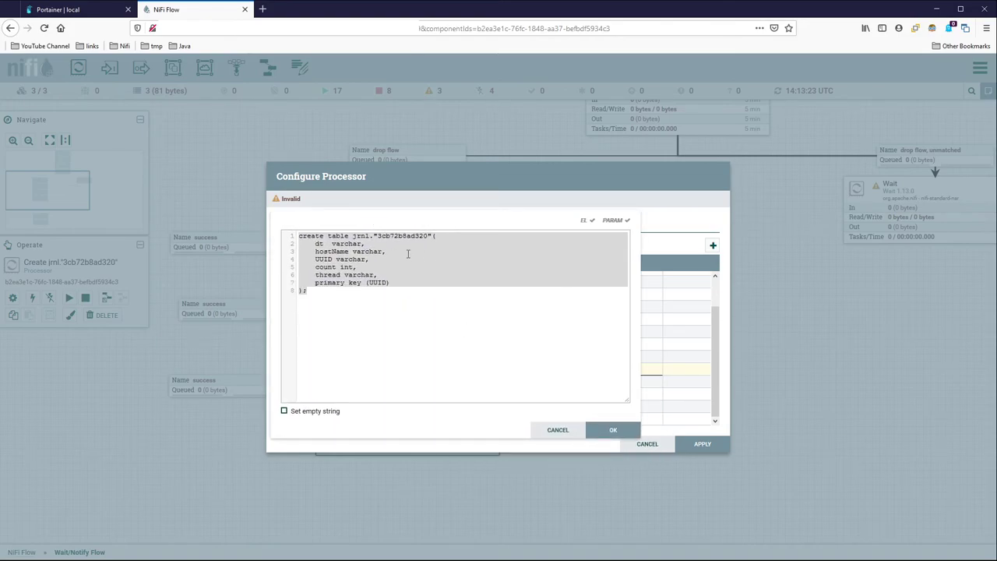
pyautogui.click(408, 254)
pyautogui.moveTo(353, 236); pyautogui.dragTo(423, 236)
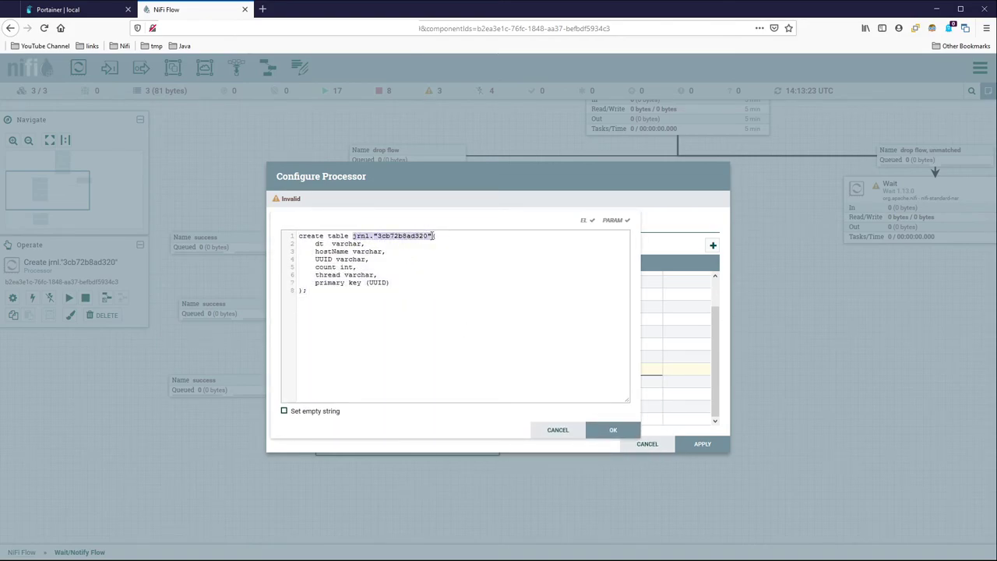
pyautogui.write('jrnl."87878b7042d8"')
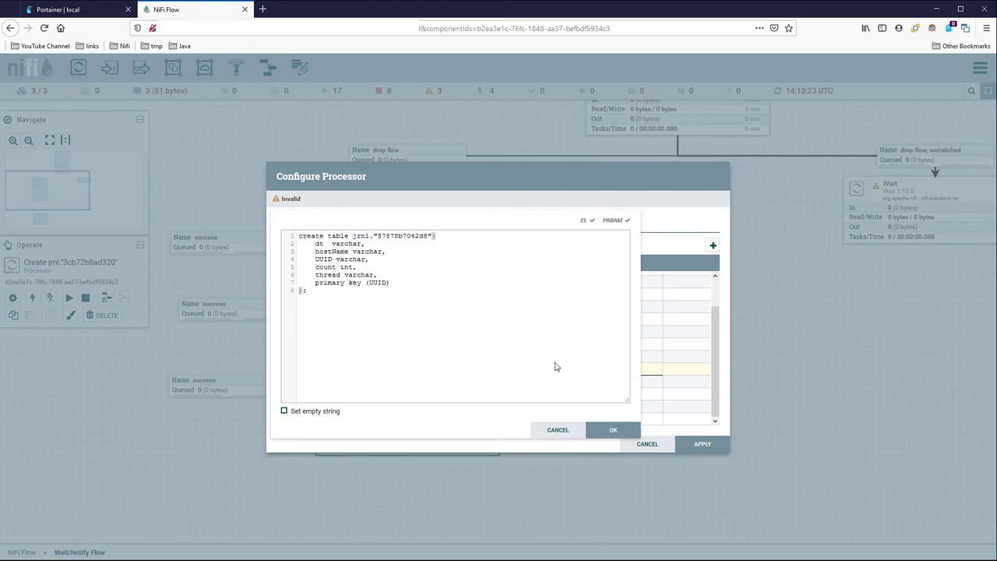
pyautogui.click(612, 430)
pyautogui.click(703, 444)
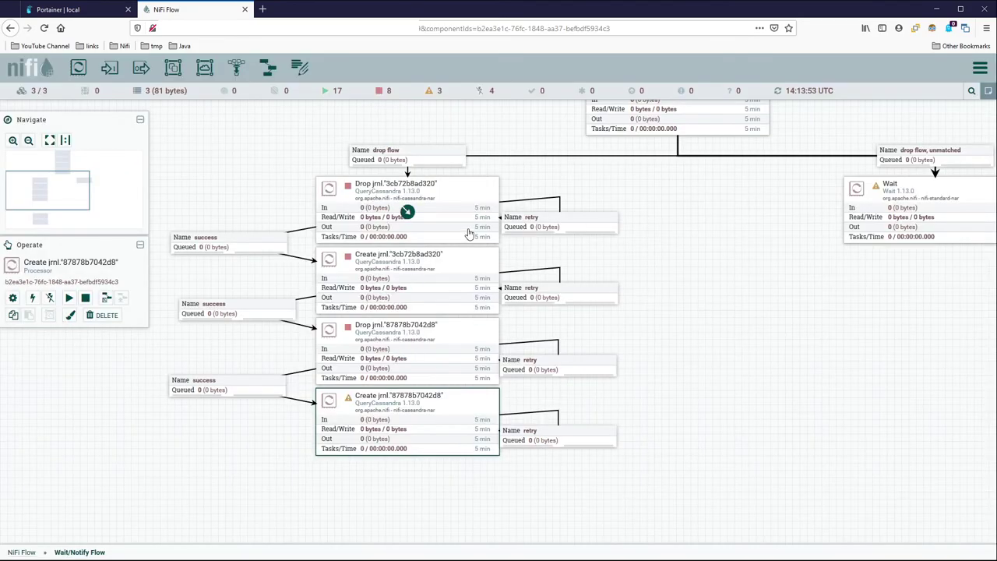
# Select the detached third Drop/Create pair with its connections and move it up closer to the Create jrnl."87878b7042d8" processor
pyautogui.moveTo(658, 495); pyautogui.dragTo(678, 296)
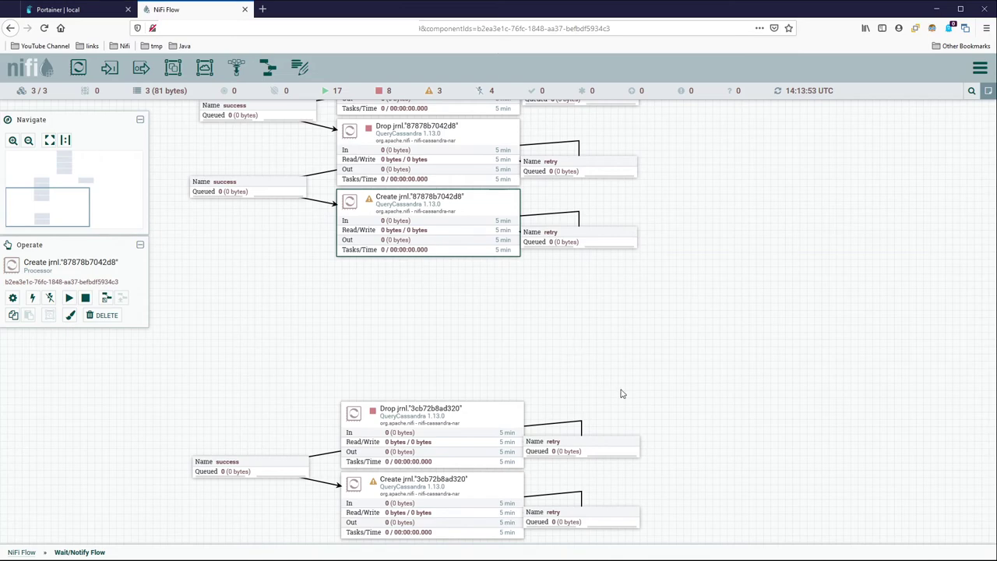
pyautogui.moveTo(621, 393); pyautogui.dragTo(649, 285)
pyautogui.click(387, 223)
pyautogui.moveTo(240, 258); pyautogui.dragTo(754, 471)
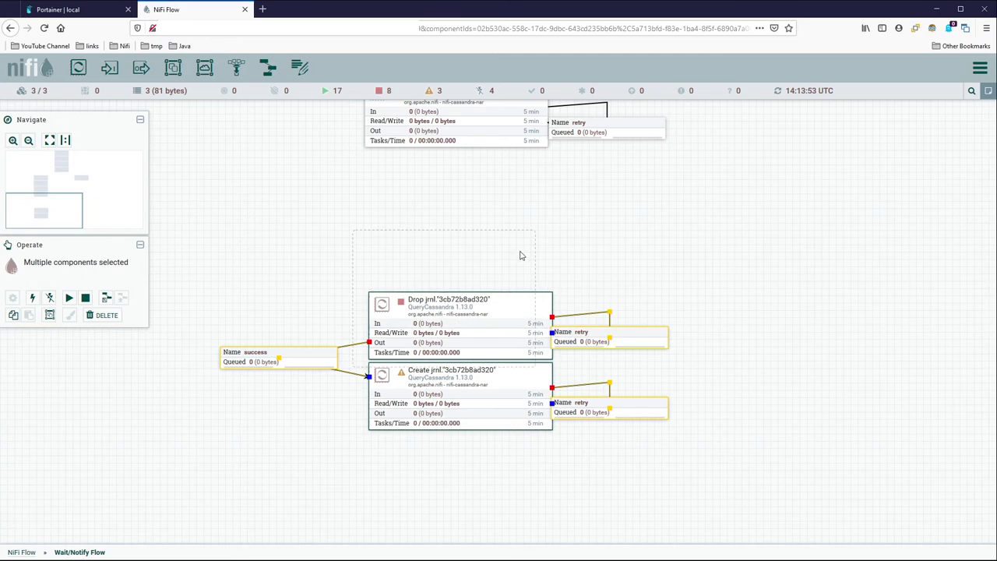
pyautogui.moveTo(615, 268); pyautogui.dragTo(577, 306)
# Connect Create jrnl."87878b7042d8" to the third Drop processor for the success relationship, and bend the connection out beside the processors
pyautogui.moveTo(423, 215); pyautogui.dragTo(450, 359)
pyautogui.click(328, 314)
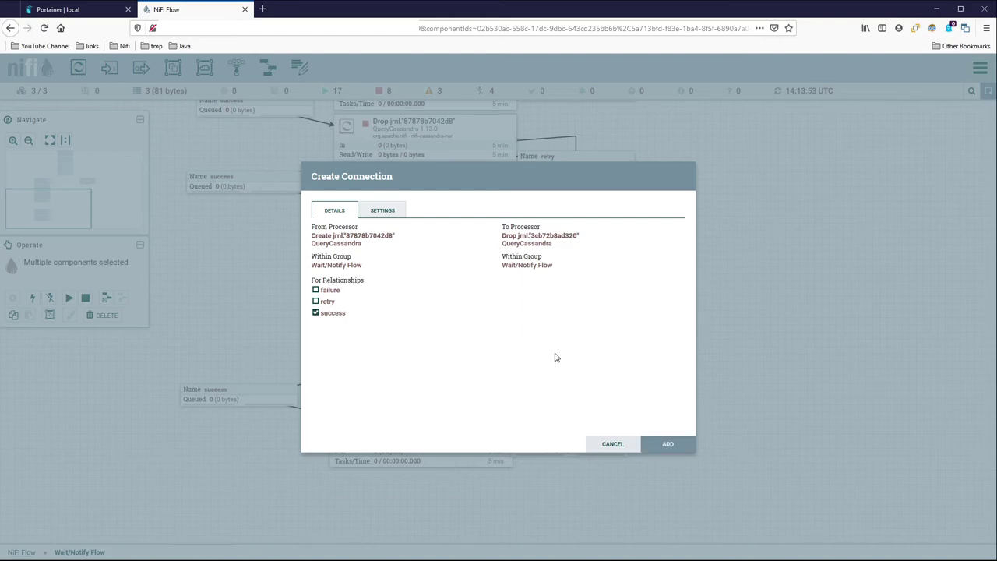
pyautogui.click(667, 443)
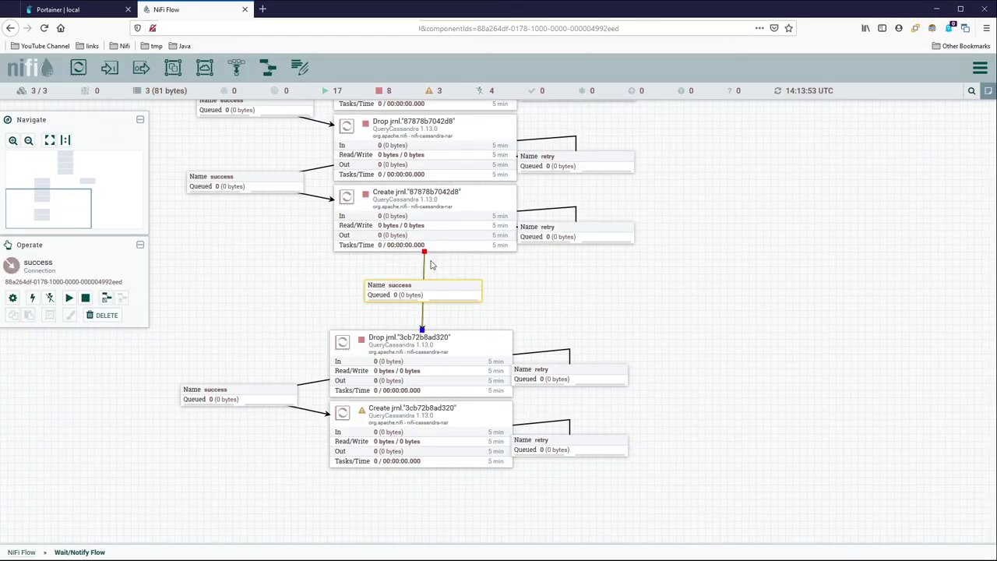
pyautogui.moveTo(424, 290); pyautogui.dragTo(246, 252)
# Move the third Drop/Create pair directly beneath the Create jrnl."87878b7042d8" processor, aligned with the column above
pyautogui.click(236, 310)
pyautogui.moveTo(163, 310); pyautogui.dragTo(672, 508)
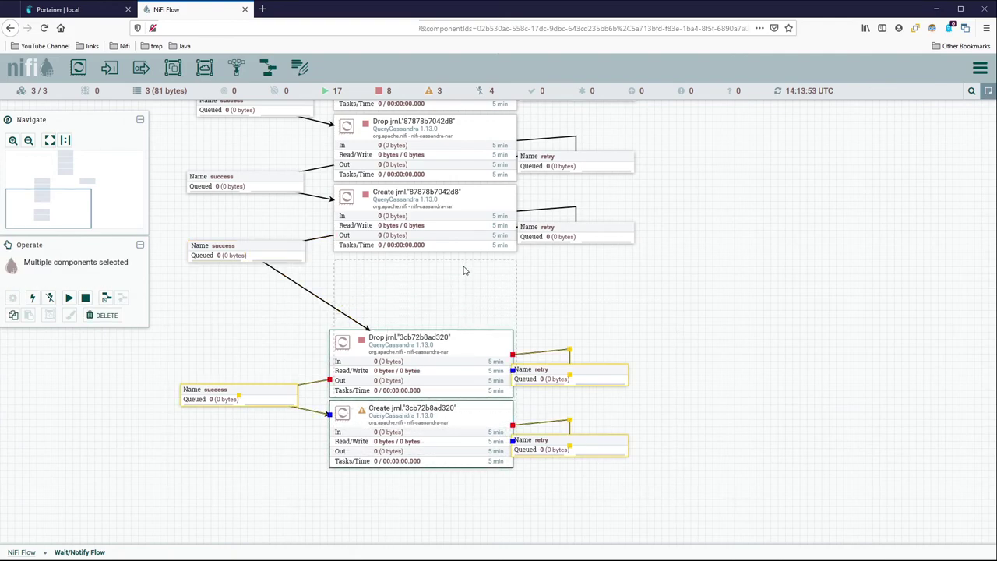
pyautogui.moveTo(463, 269); pyautogui.dragTo(464, 269)
pyautogui.click(683, 285)
pyautogui.moveTo(727, 244); pyautogui.dragTo(738, 309)
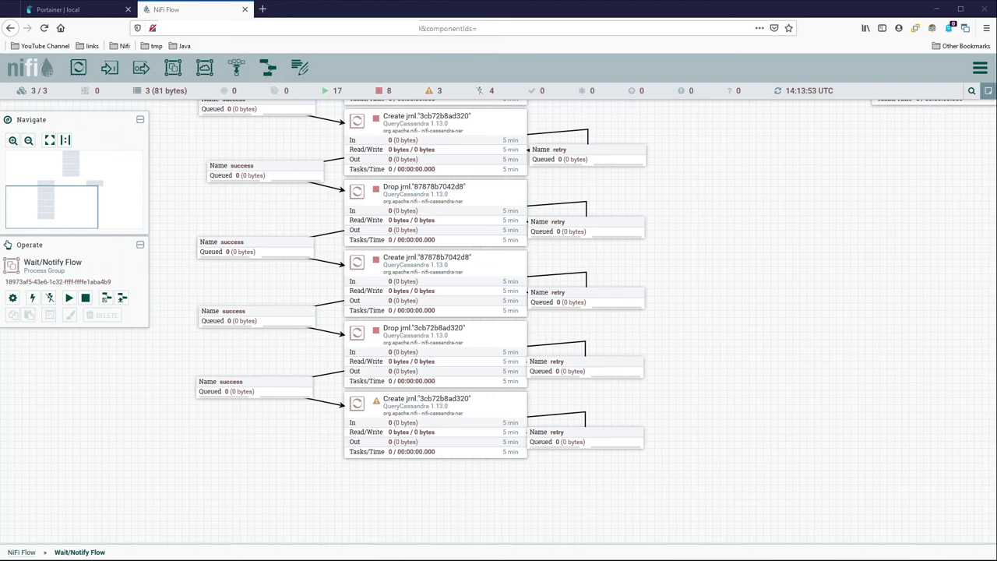
# Rename the third pair's Drop processor as Drop jrnl."f109efafe2a3"
pyautogui.doubleClick(500, 349)
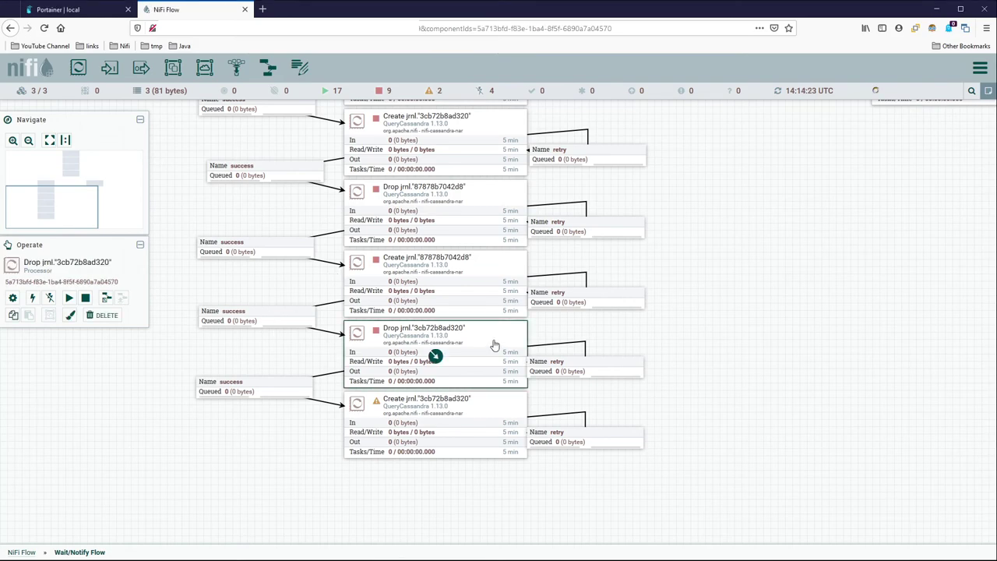
pyautogui.click(311, 227)
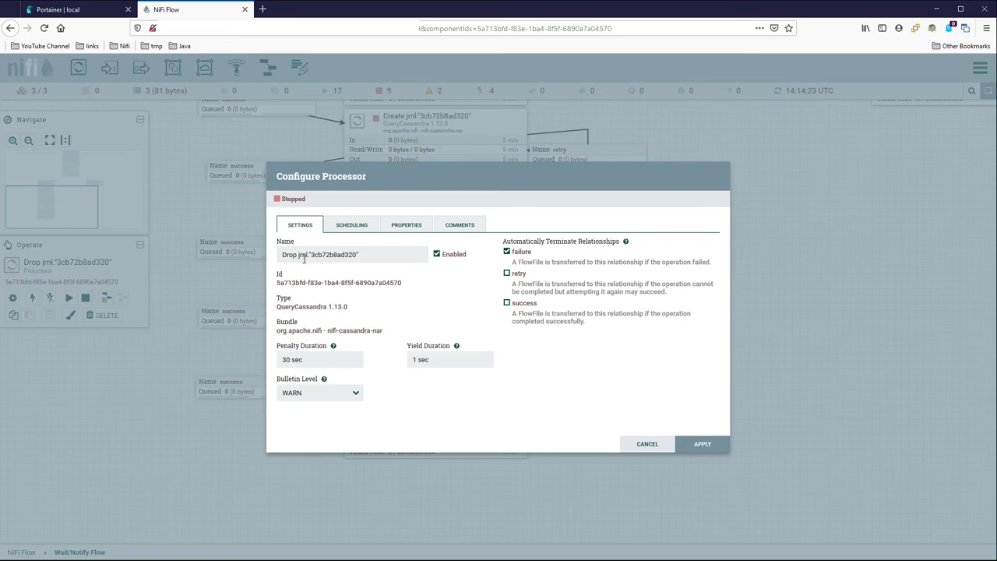
pyautogui.moveTo(300, 255); pyautogui.dragTo(390, 254)
pyautogui.write('jrnl."f109efafe2a3"')
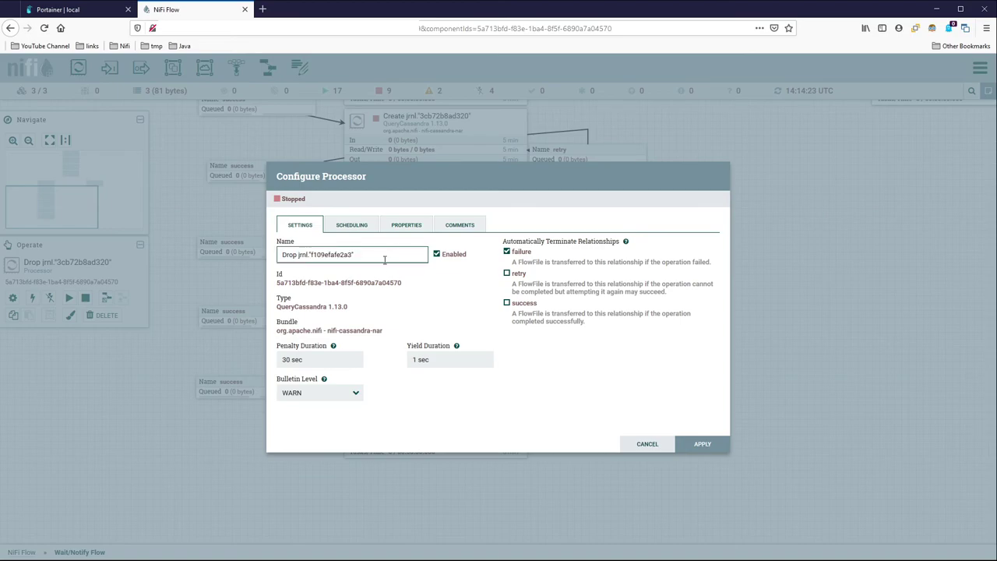
# Set the Keyspace property of the third Drop processor to jrnl."f109efafe2a3"
pyautogui.click(403, 224)
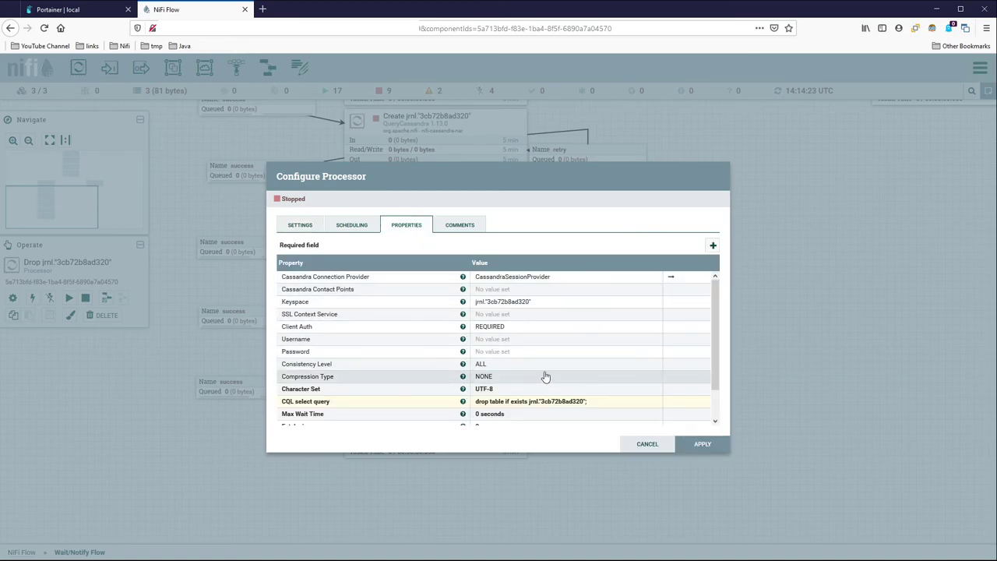
pyautogui.click(556, 304)
pyautogui.click(631, 387)
# Change its CQL select query to drop table if exists jrnl."f109efafe2a3"; and apply the configuration
pyautogui.scroll(-2, 607, 386)
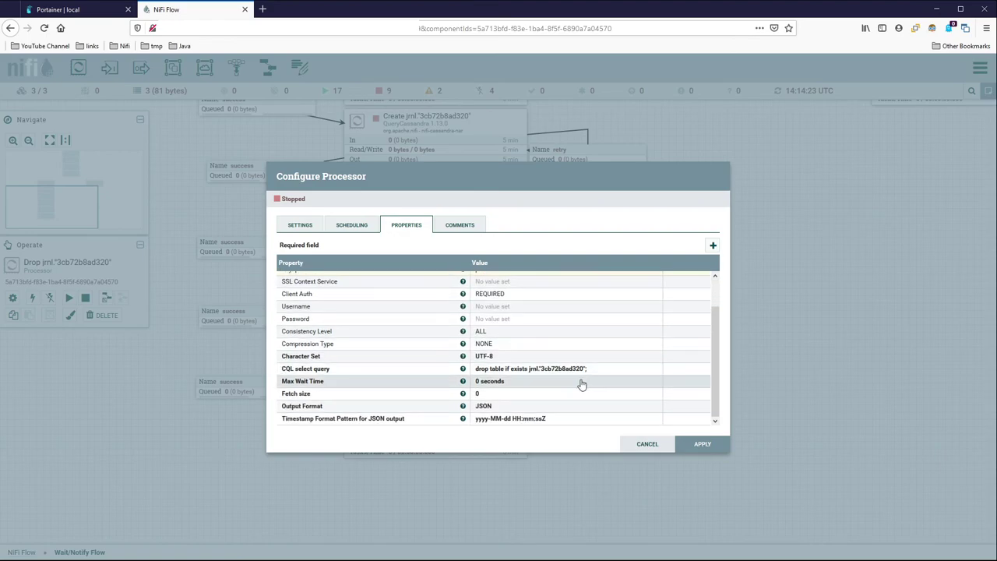
pyautogui.click(555, 370)
pyautogui.click(567, 380)
pyautogui.moveTo(565, 380); pyautogui.dragTo(645, 381)
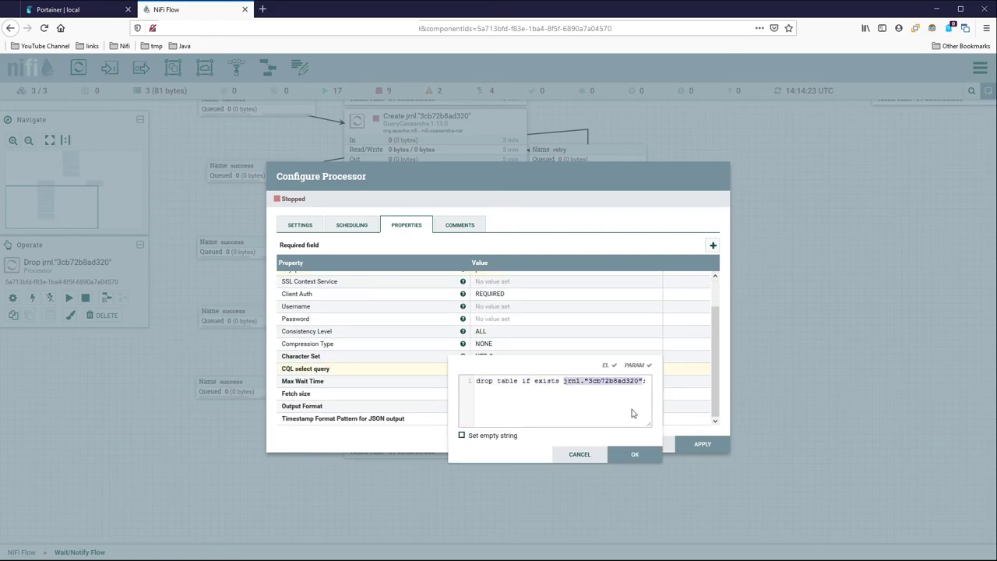
pyautogui.write('jrnl."f109efafe2a3"')
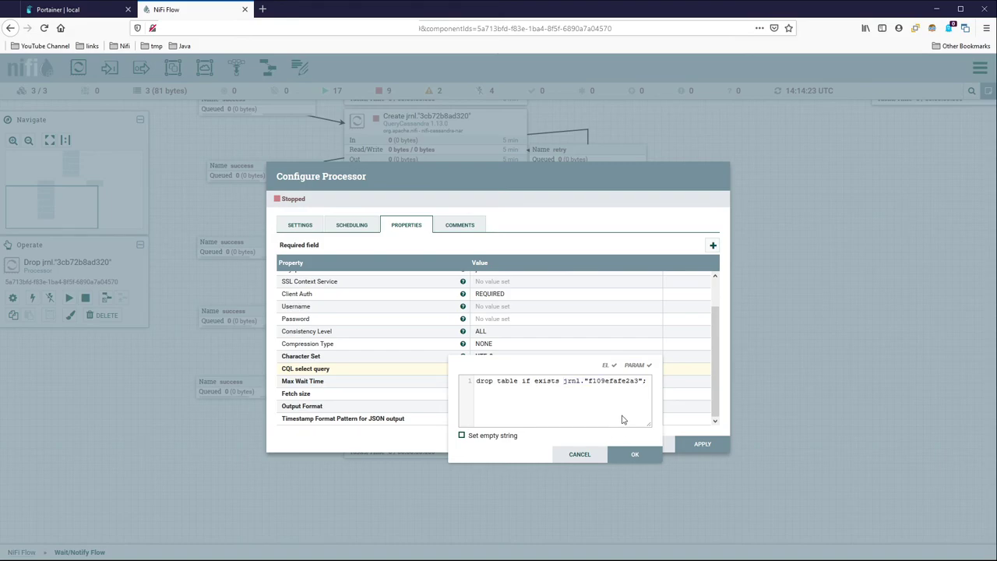
pyautogui.click(634, 454)
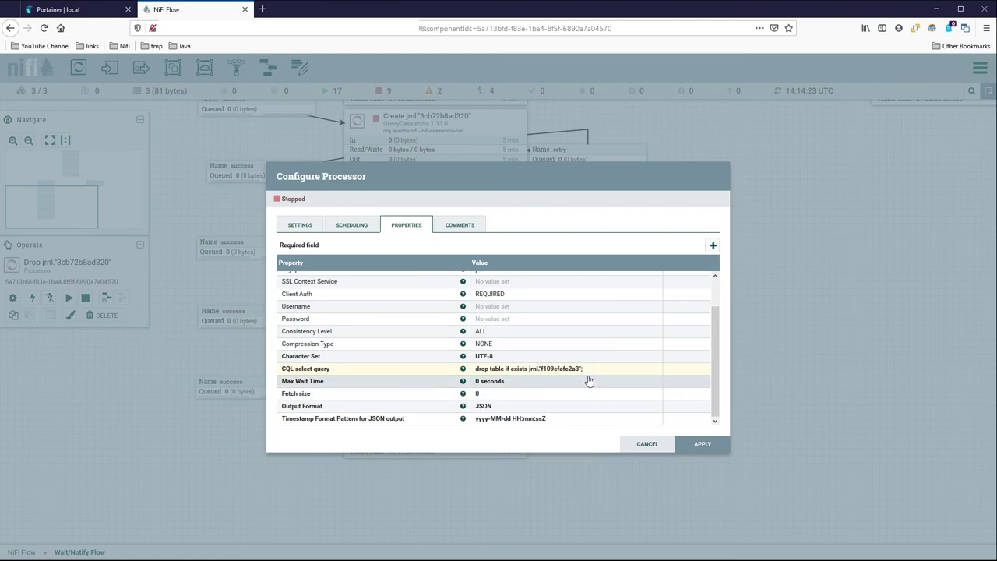
pyautogui.scroll(2, 602, 338)
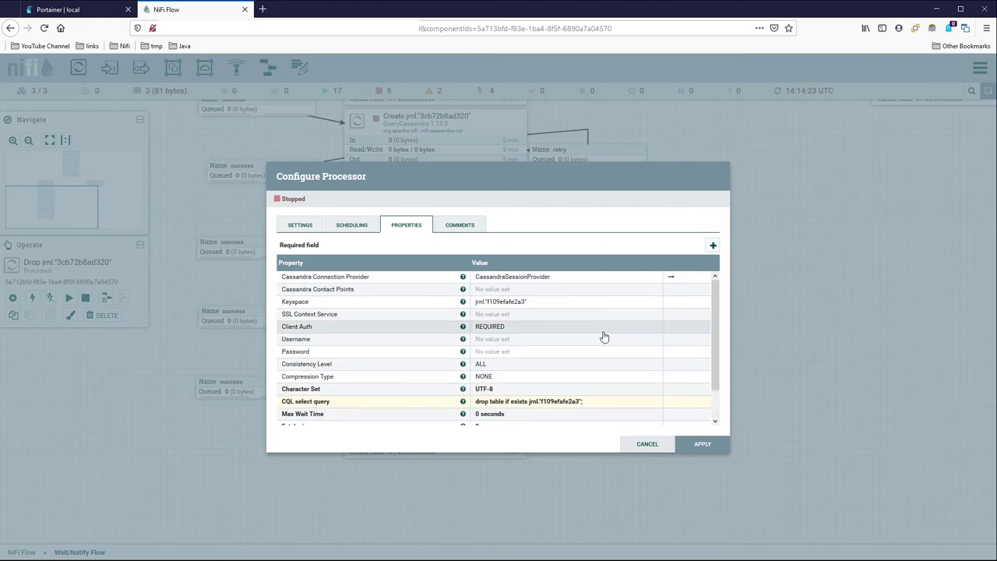
pyautogui.scroll(-2, 603, 337)
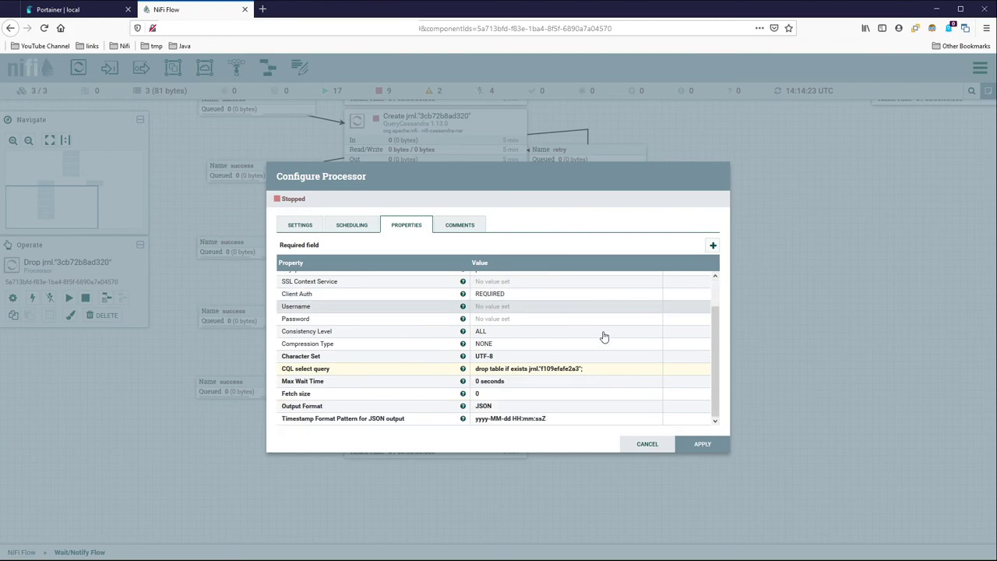
pyautogui.click(703, 444)
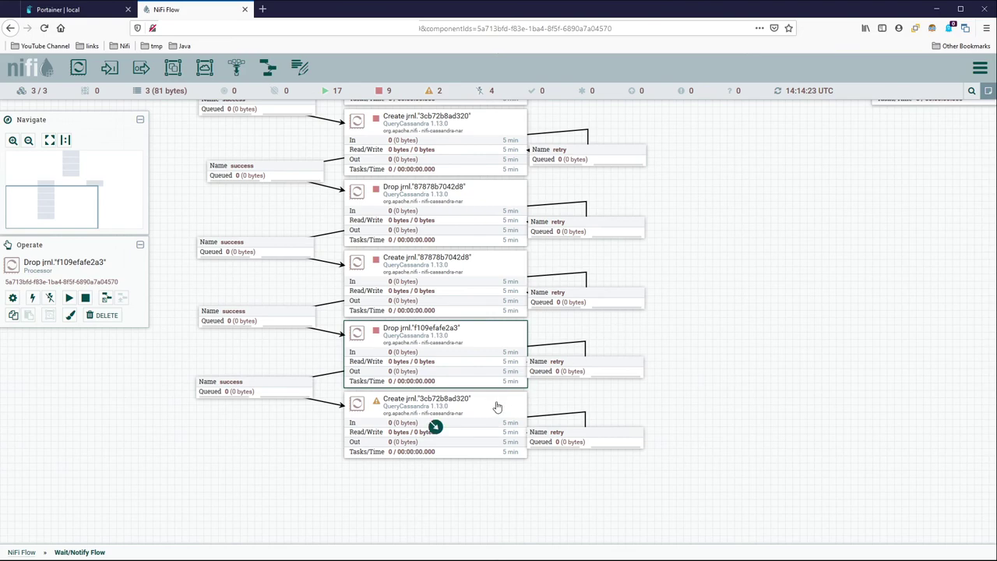
# Set the Keyspace property of the third pair's Create processor to jrnl."f109efafe2a3"
pyautogui.doubleClick(435, 426)
pyautogui.scroll(-2, 567, 354)
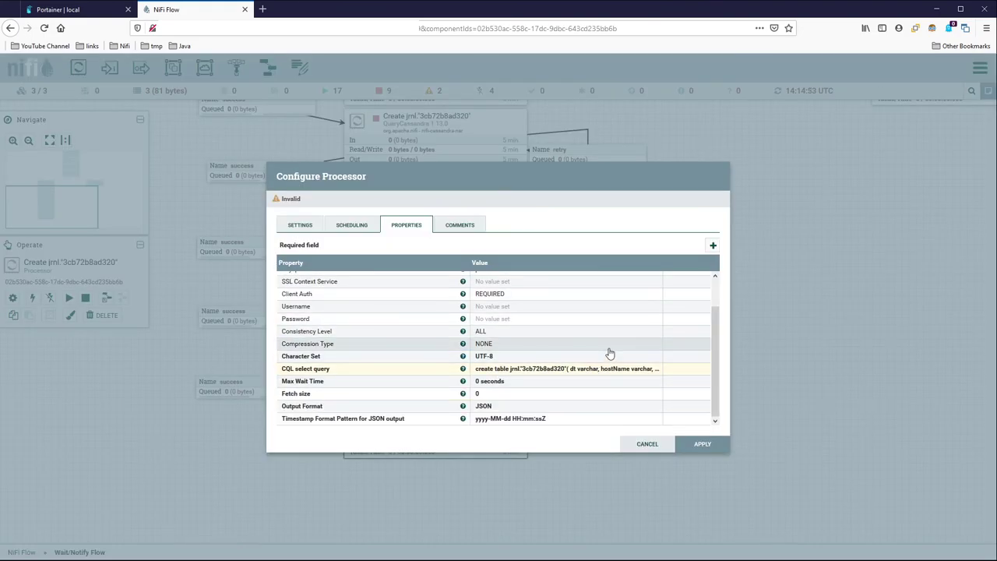
pyautogui.scroll(2, 534, 357)
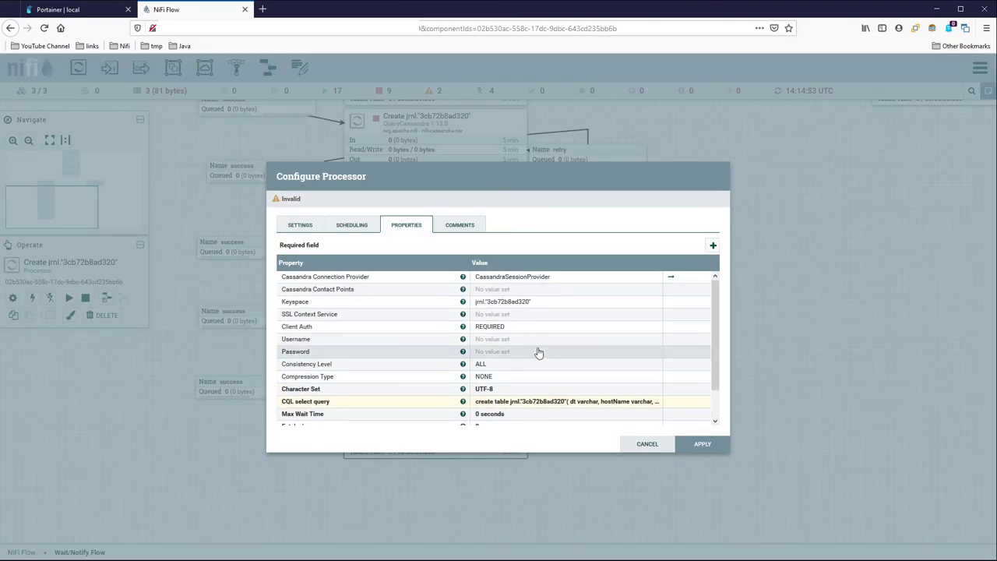
pyautogui.click(537, 304)
pyautogui.write('jrnl."f109efafe2a3"')
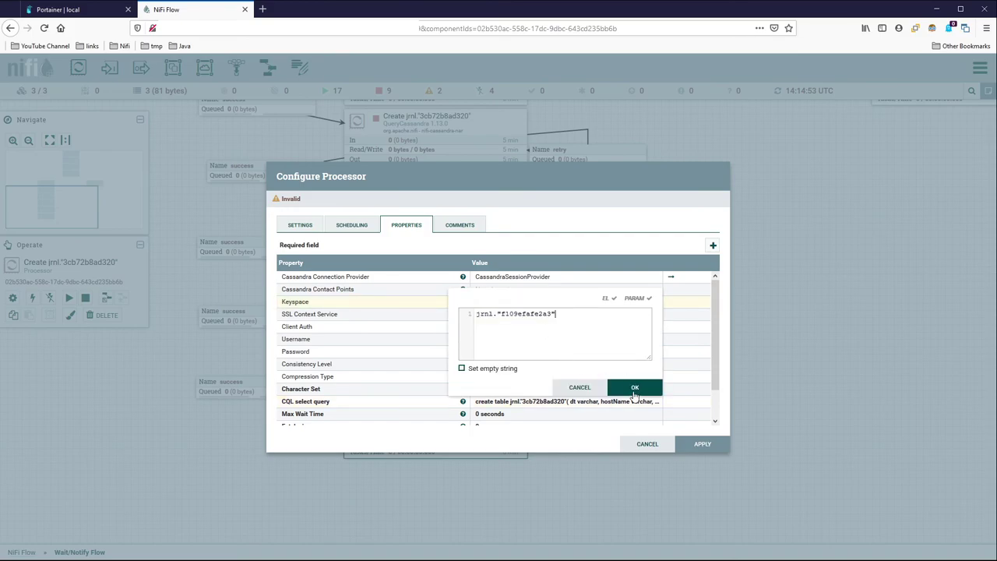
pyautogui.click(635, 389)
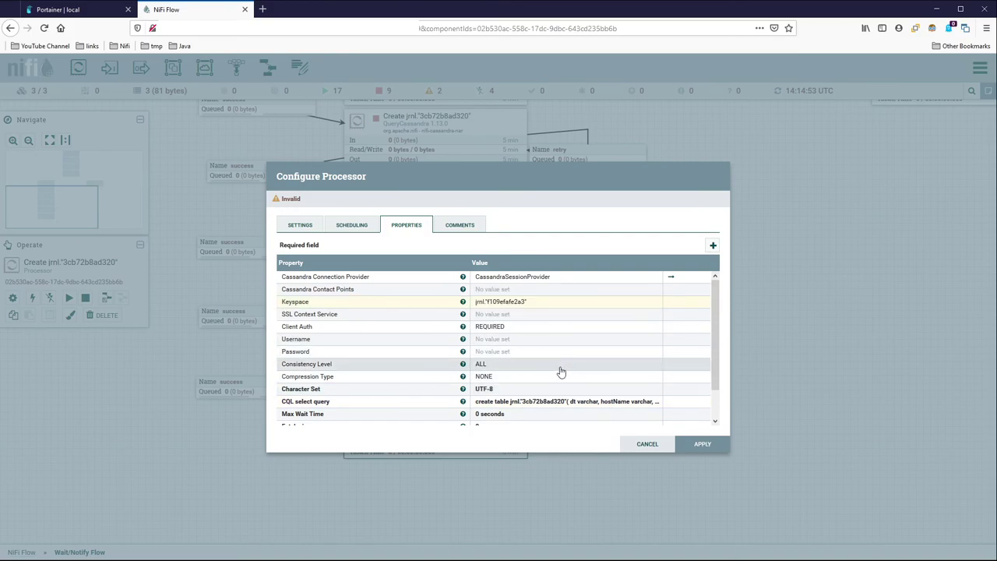
# Rename the third pair's Create processor as Create jrnl."f109efafe2a3"
pyautogui.scroll(-2, 558, 327)
pyautogui.scroll(2, 558, 319)
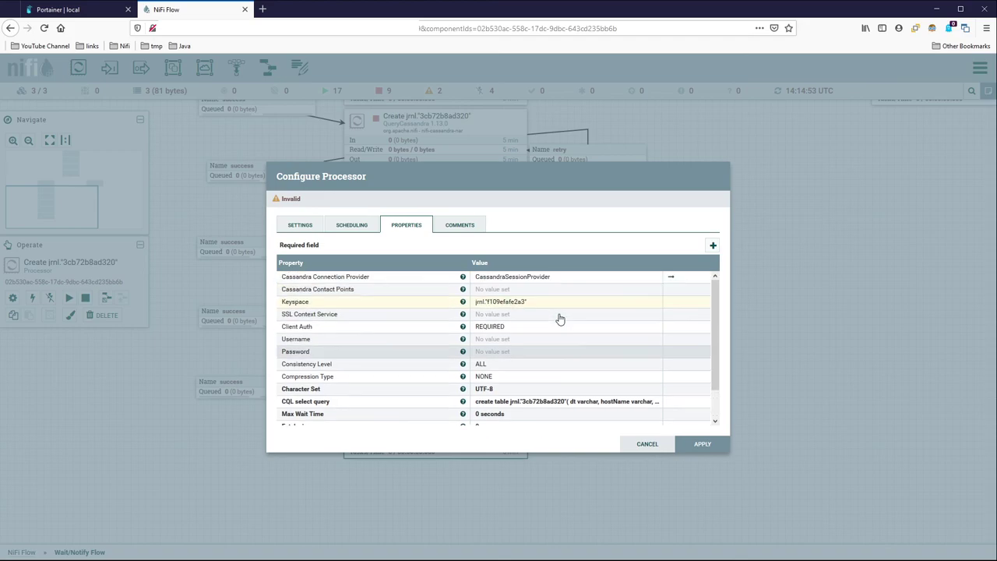
pyautogui.scroll(-2, 570, 365)
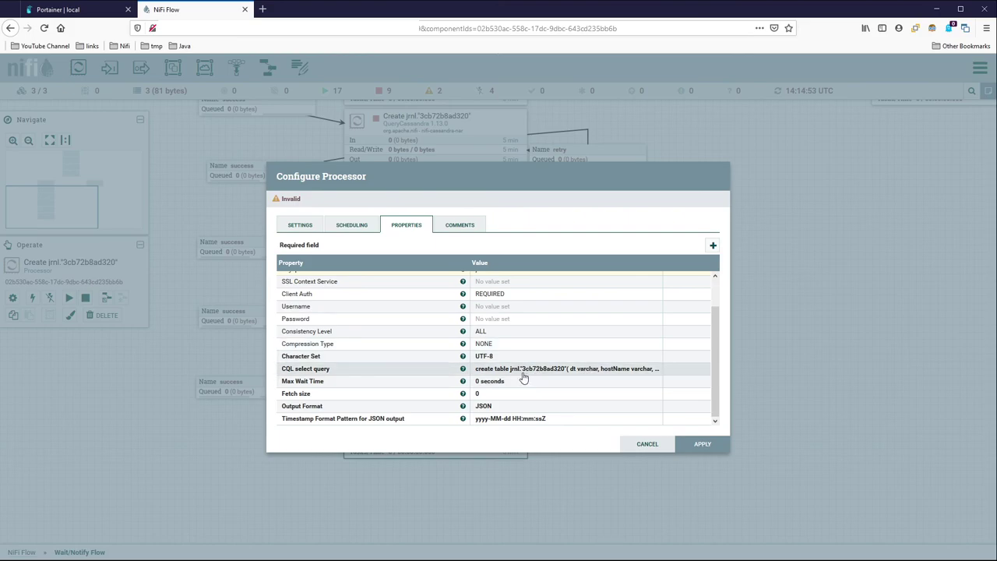
pyautogui.scroll(5, 538, 350)
pyautogui.click(301, 225)
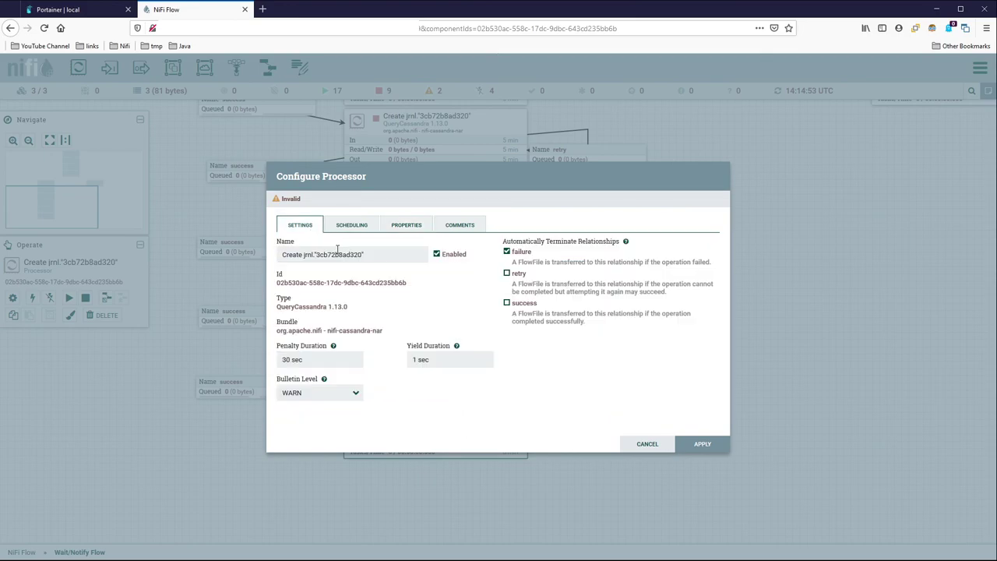
pyautogui.moveTo(304, 254); pyautogui.dragTo(412, 251)
pyautogui.click(418, 269)
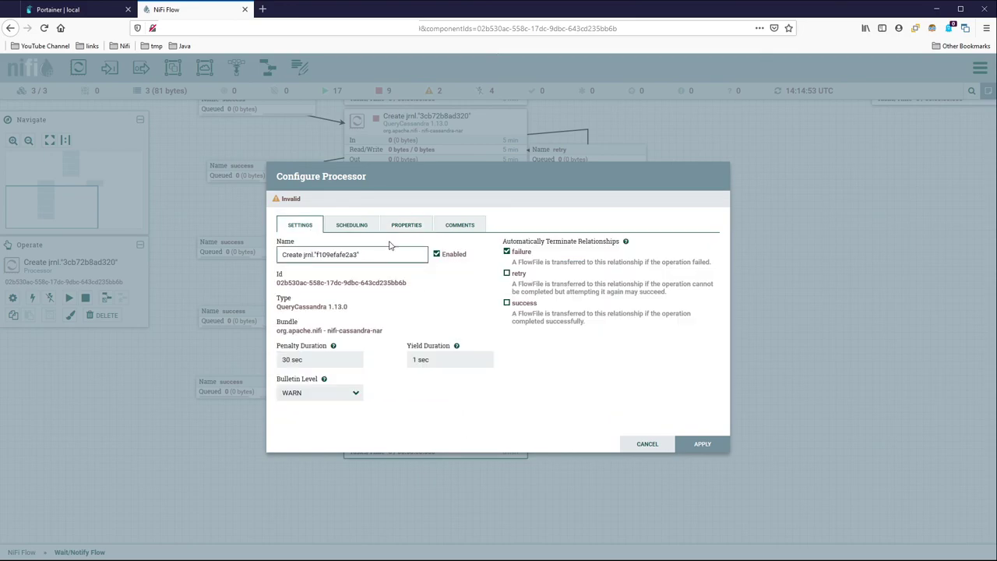
# Copy the third Create processor's Keyspace value and replace the table name in its create table CQL query with jrnl."f109efafe2a3"
pyautogui.click(351, 225)
pyautogui.click(406, 225)
pyautogui.click(520, 303)
pyautogui.hotkey('ctrl', 'c')
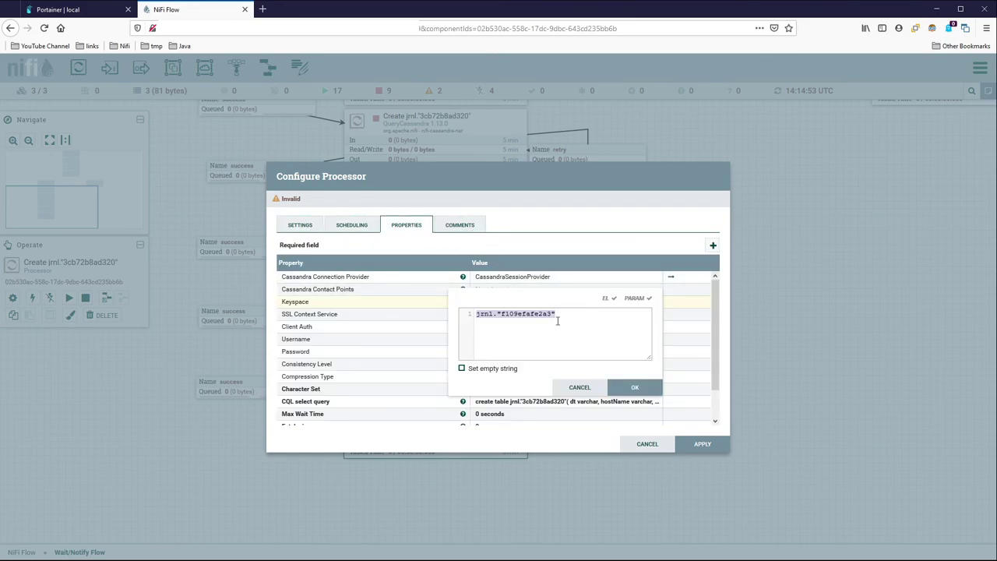
pyautogui.click(634, 387)
pyautogui.click(590, 404)
pyautogui.click(550, 419)
pyautogui.moveTo(530, 413); pyautogui.dragTo(608, 413)
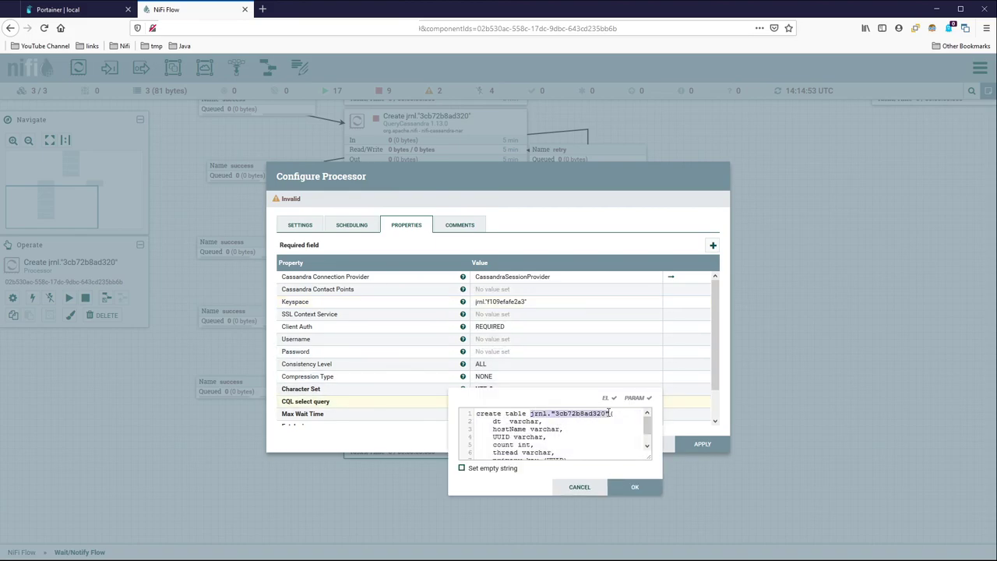
pyautogui.hotkey('ctrl', 'v')
pyautogui.click(635, 487)
pyautogui.scroll(-2, 654, 382)
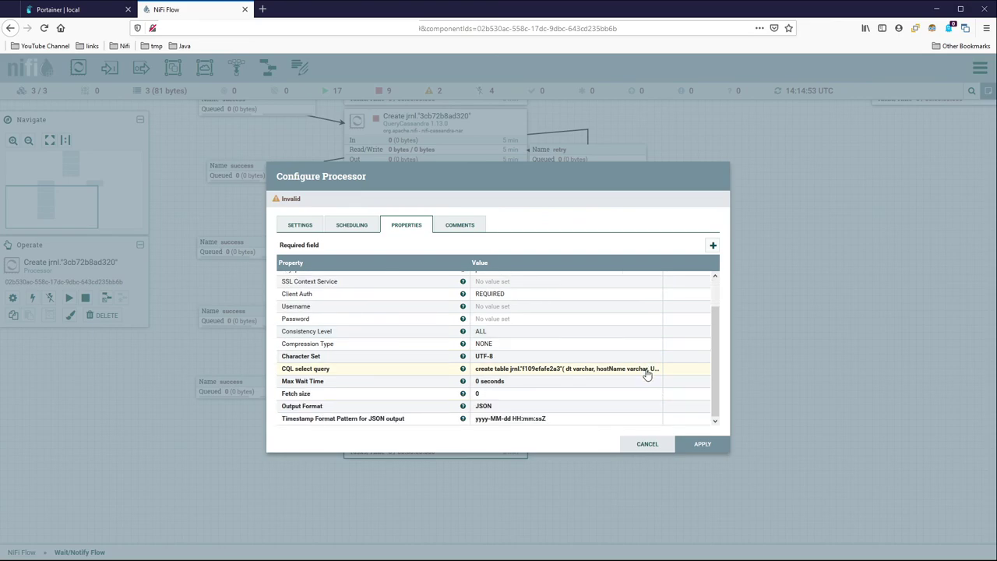
# Check the name, Keyspace and CQL select query of the third pair's Drop processor, and apply its configuration
pyautogui.doubleClick(506, 337)
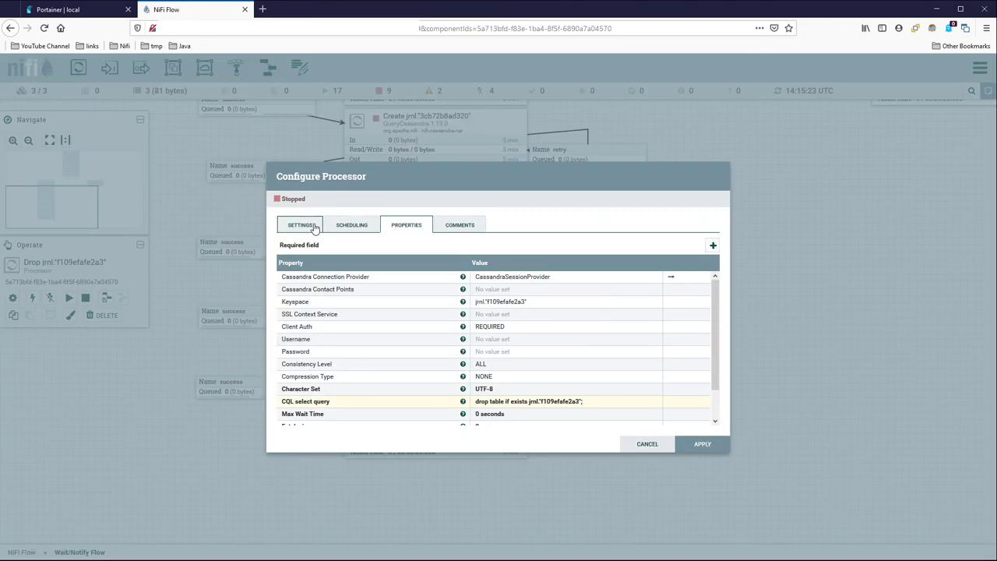
pyautogui.click(314, 226)
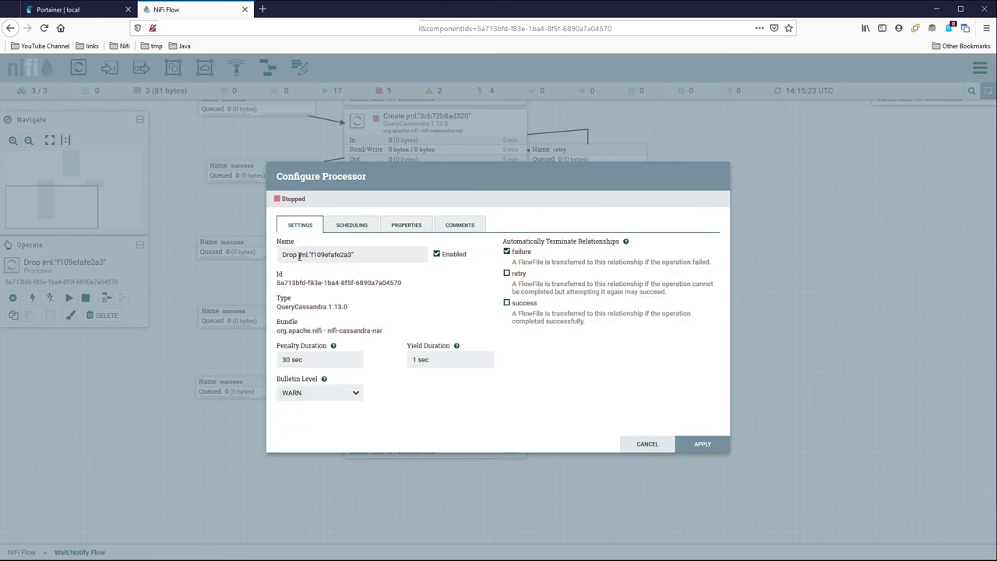
pyautogui.moveTo(300, 257); pyautogui.dragTo(355, 256)
pyautogui.click(407, 225)
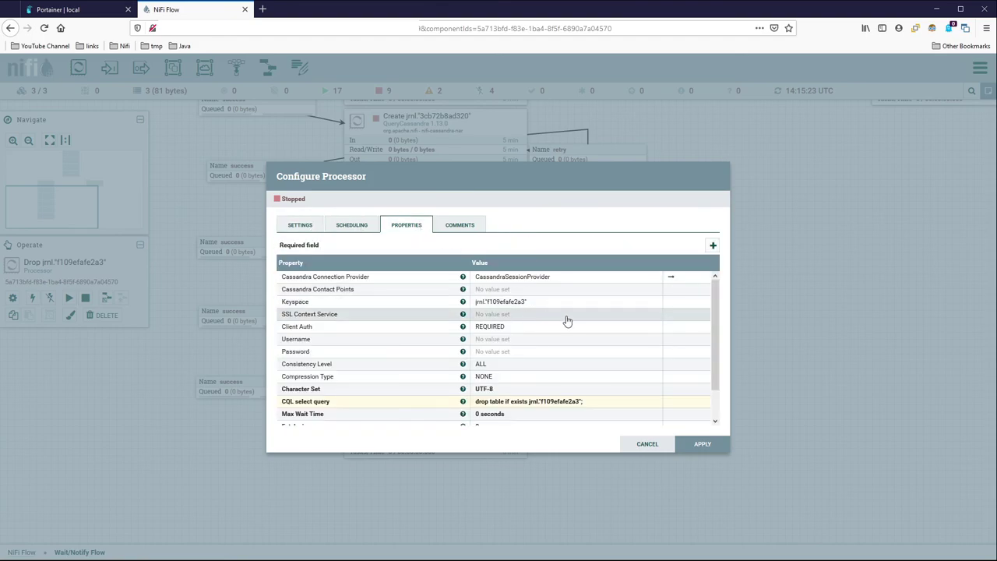
pyautogui.scroll(-2, 599, 362)
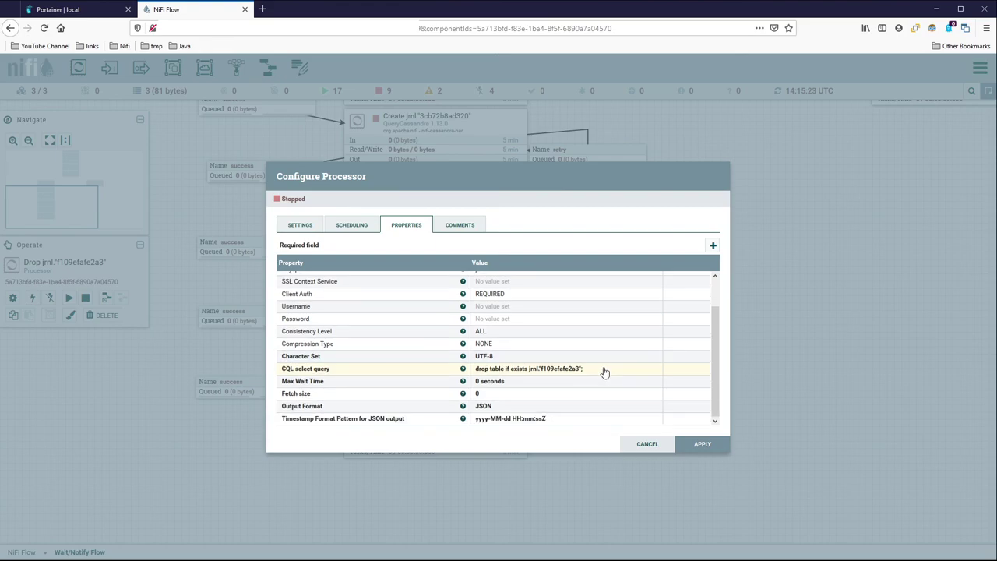
pyautogui.click(698, 444)
pyautogui.moveTo(787, 224); pyautogui.dragTo(730, 353)
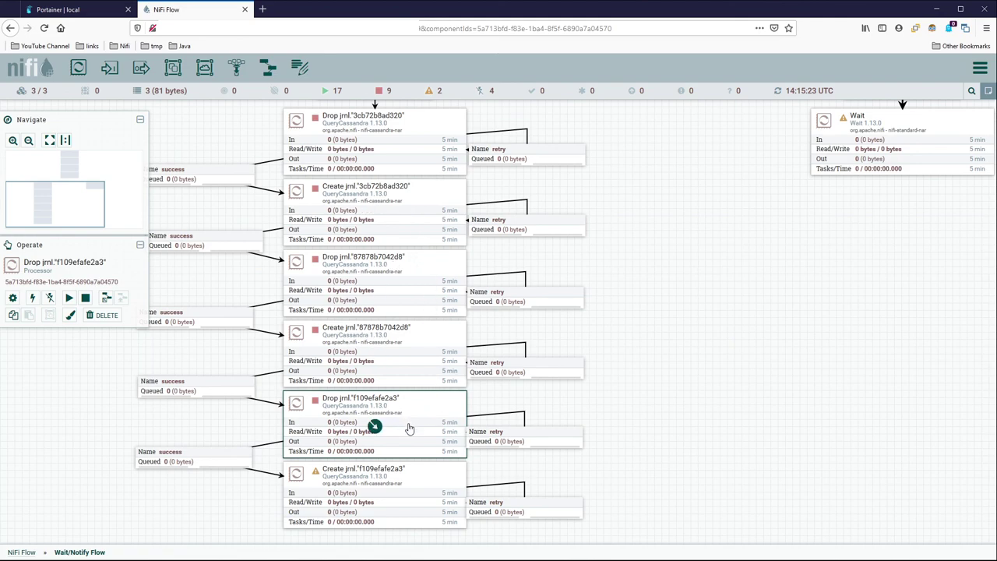
pyautogui.moveTo(647, 430); pyautogui.dragTo(644, 395)
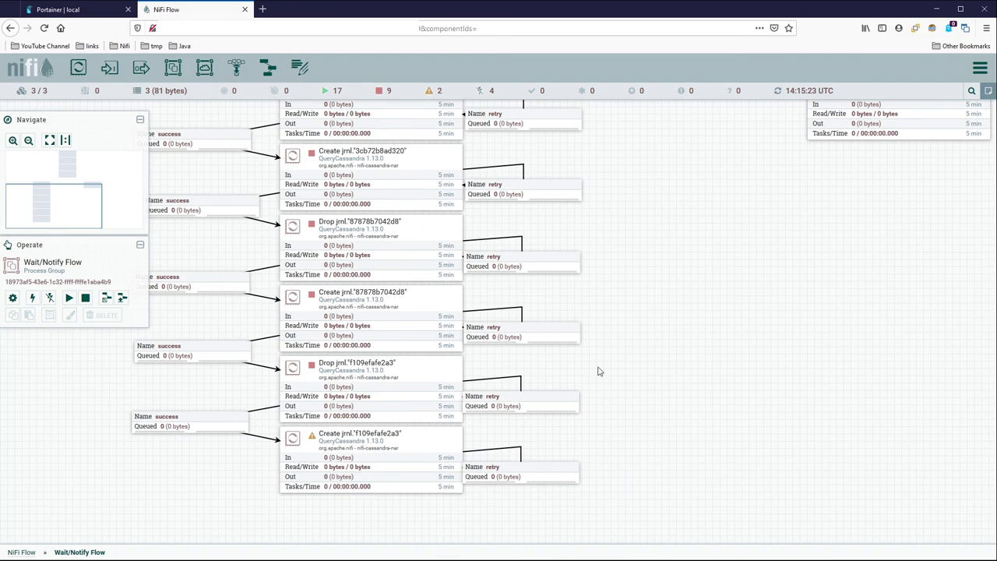
pyautogui.scroll(-3, 659, 327)
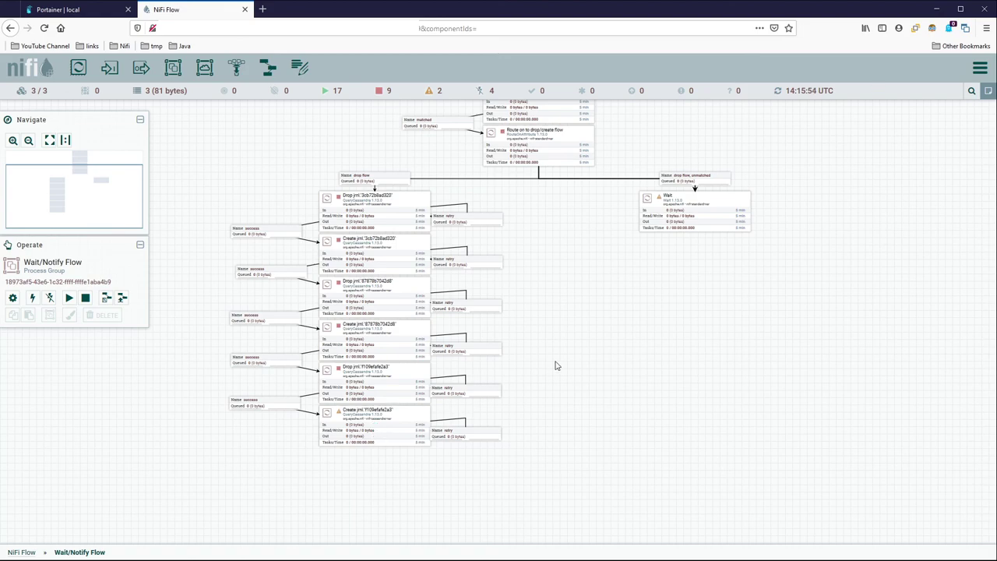
pyautogui.moveTo(588, 325); pyautogui.dragTo(472, 349)
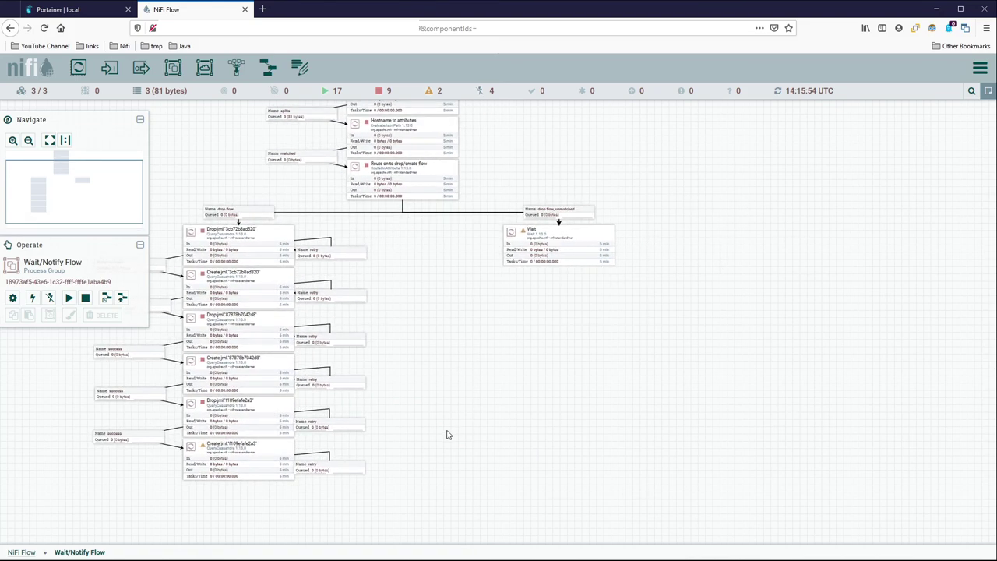
pyautogui.moveTo(646, 182); pyautogui.dragTo(678, 254)
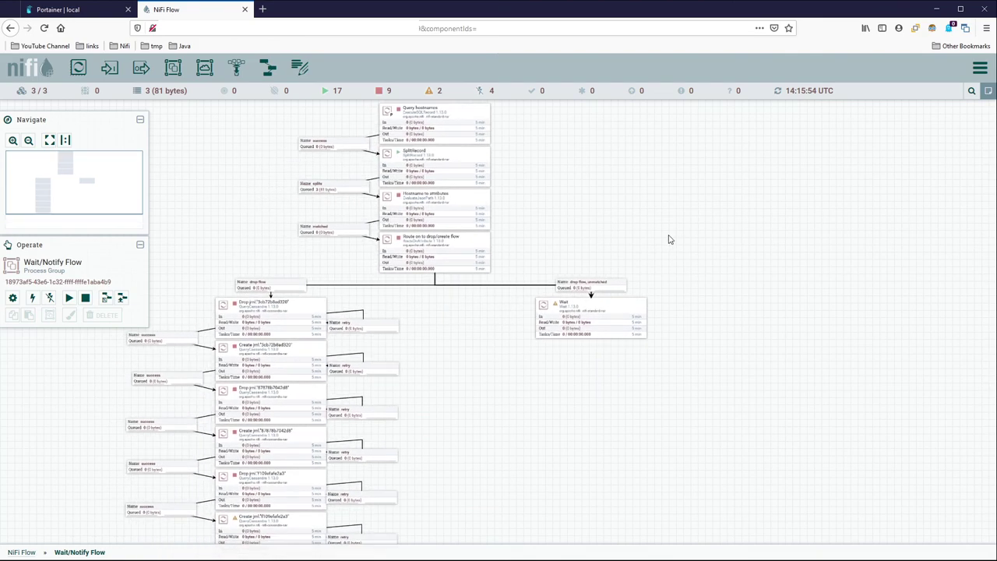